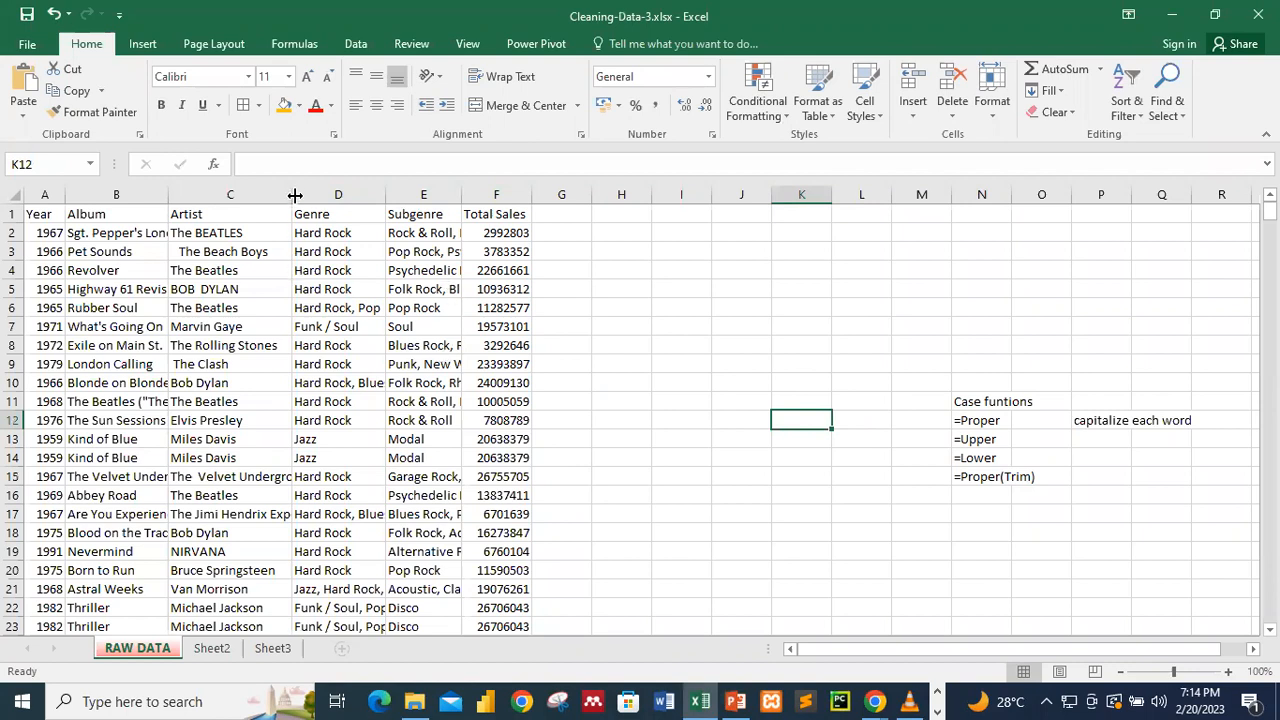
Widen the Artist column so that its longest entries fit
left_click_drag(292, 194, 374, 192)
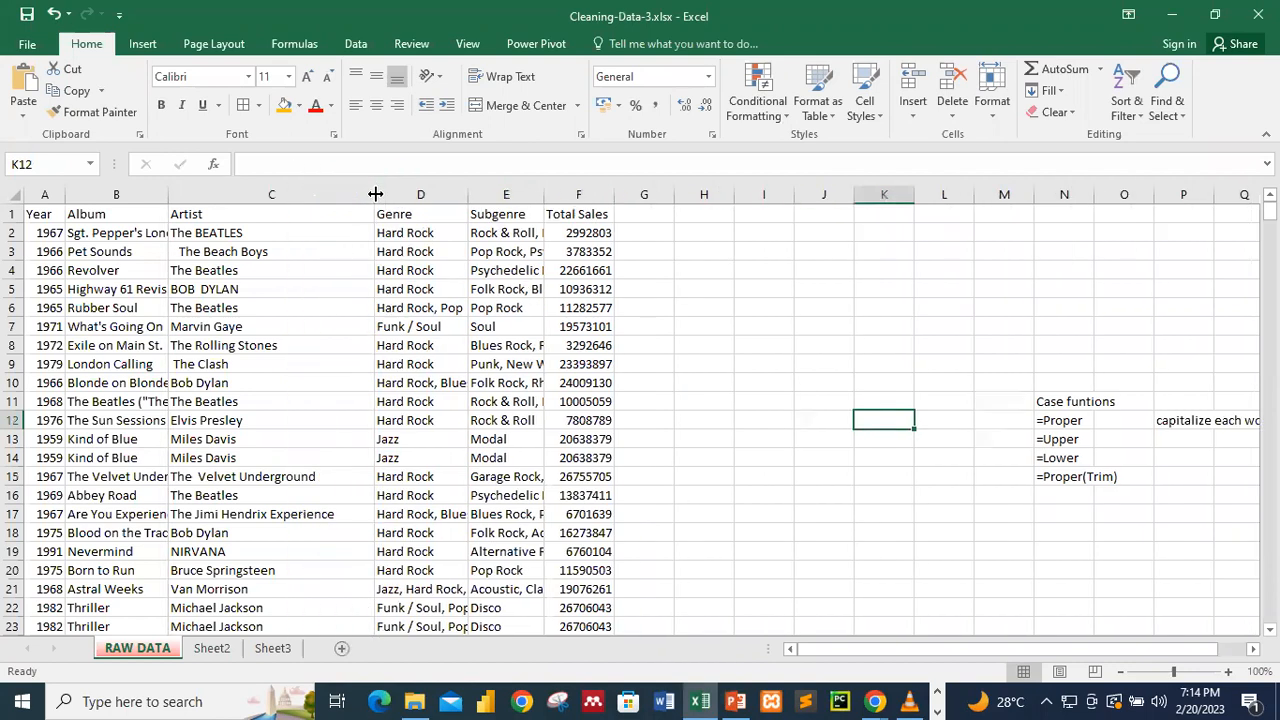
Examine the Artist entries in rows 3, 5, 9 and 15 for leading spaces and extra spaces between words
left_click(178, 251)
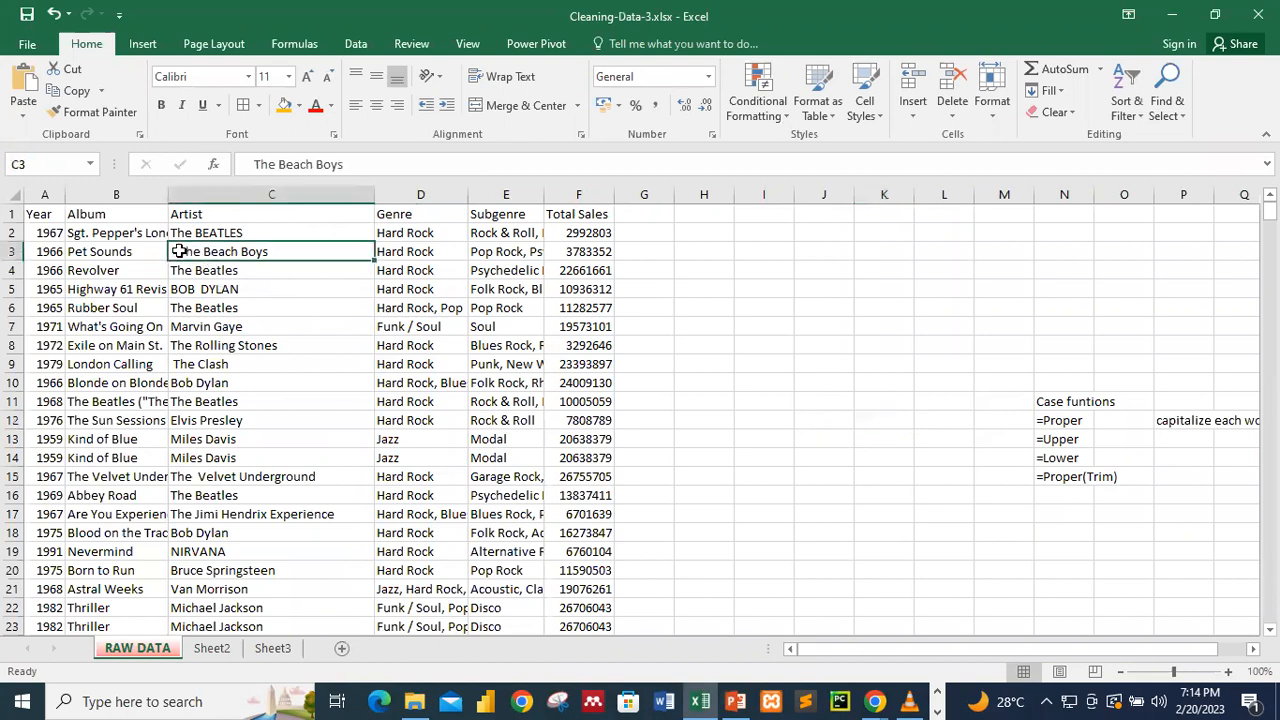
double_click(178, 251)
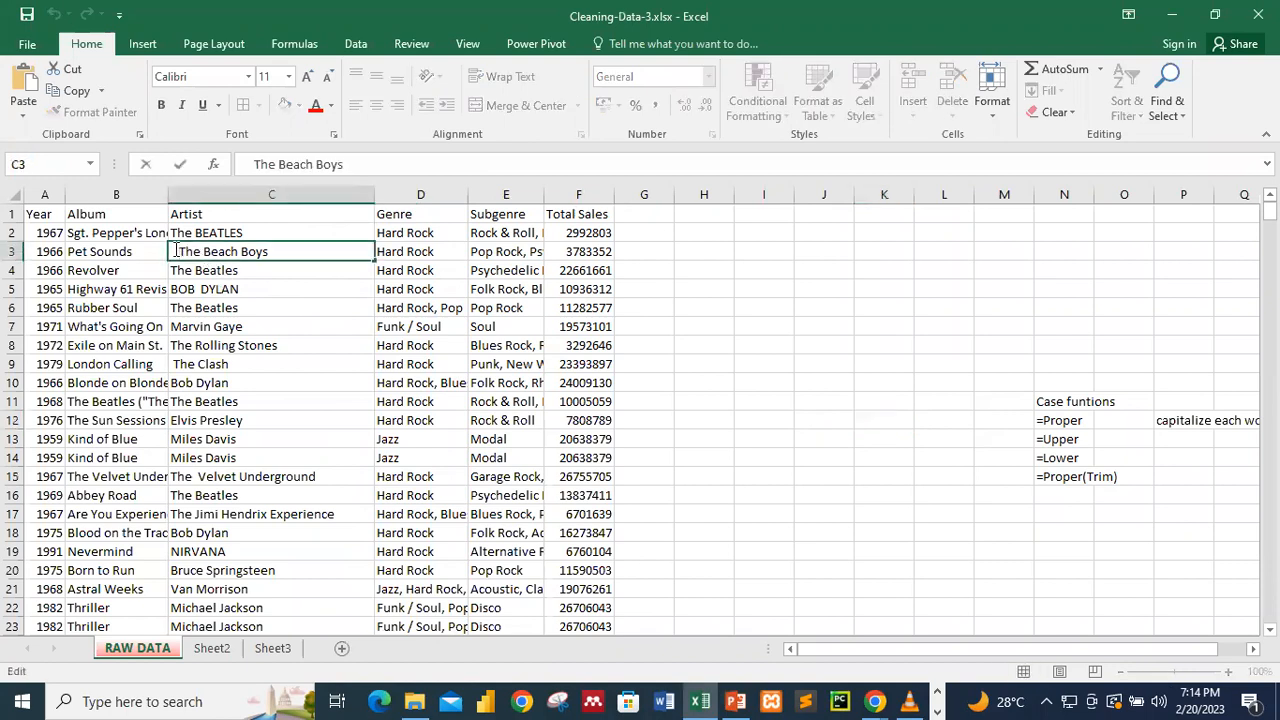
left_click(243, 272)
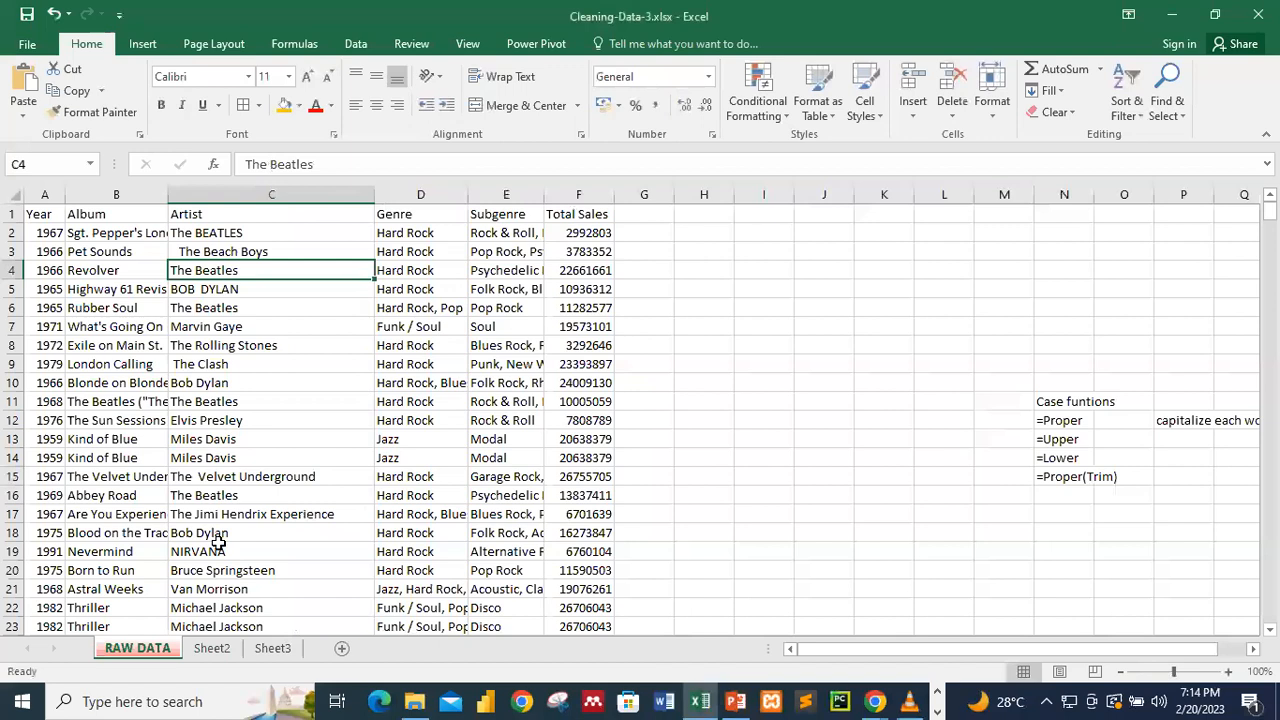
double_click(220, 477)
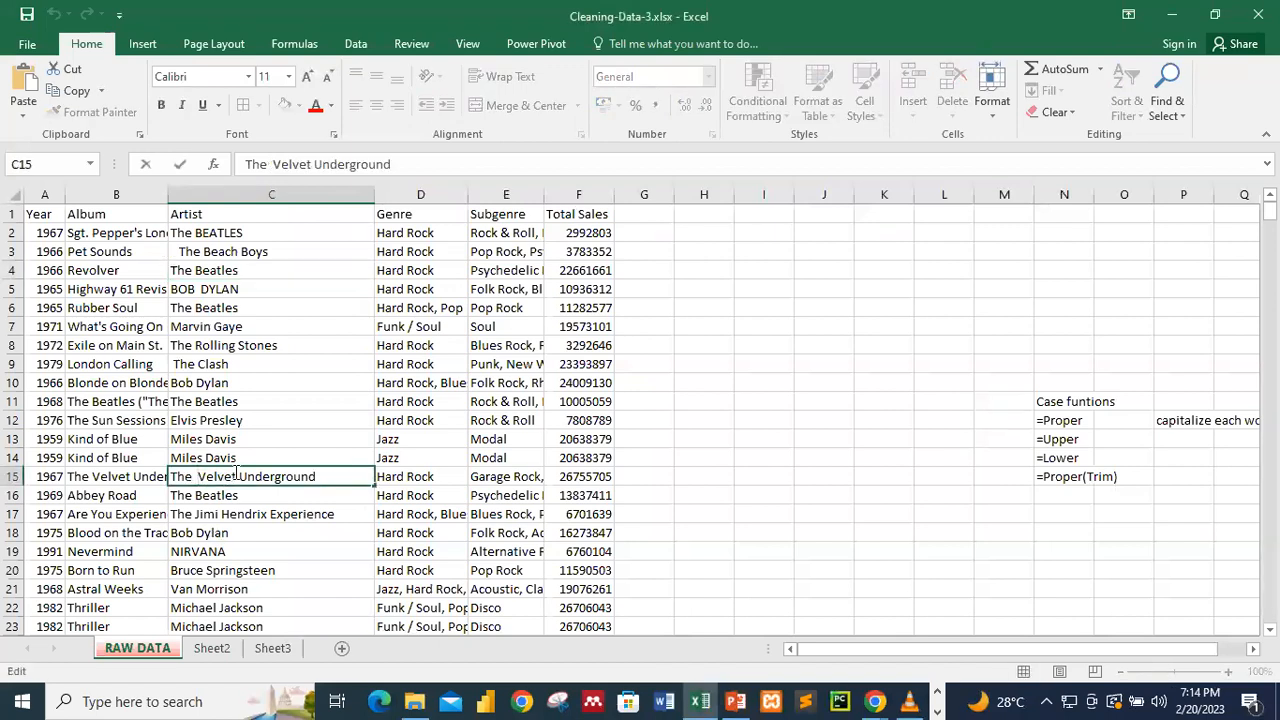
left_click(222, 418)
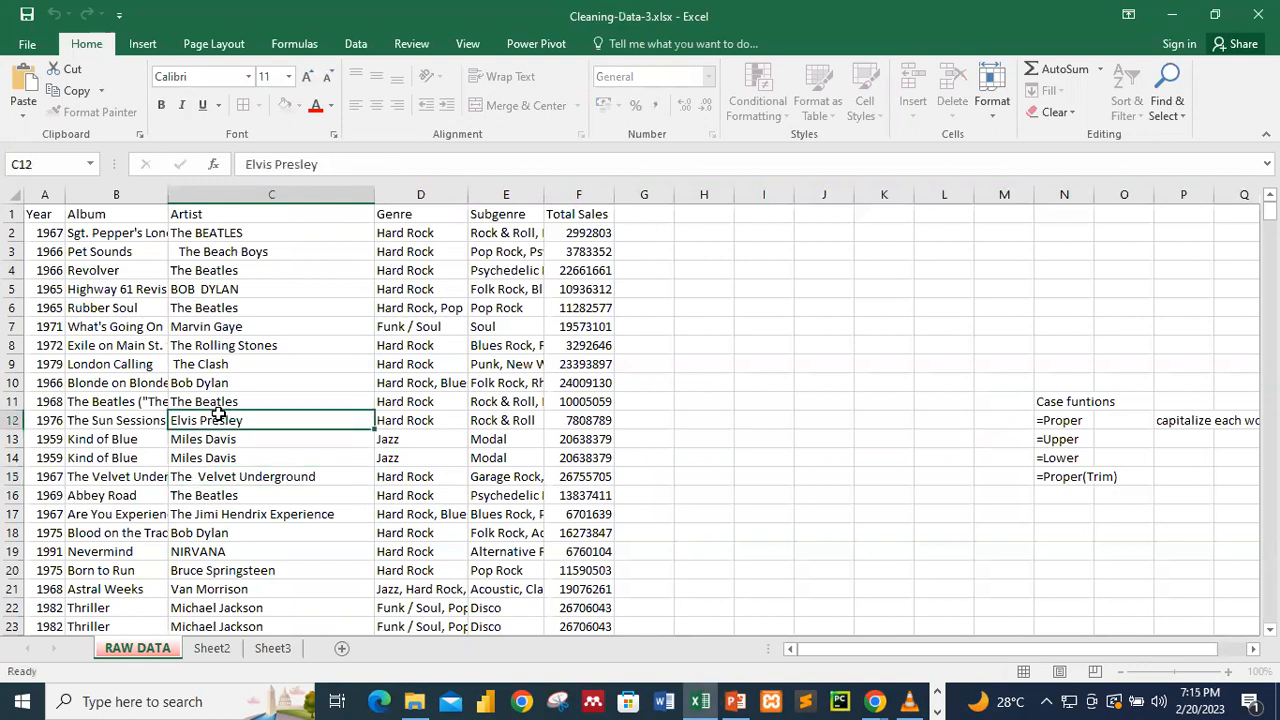
double_click(180, 365)
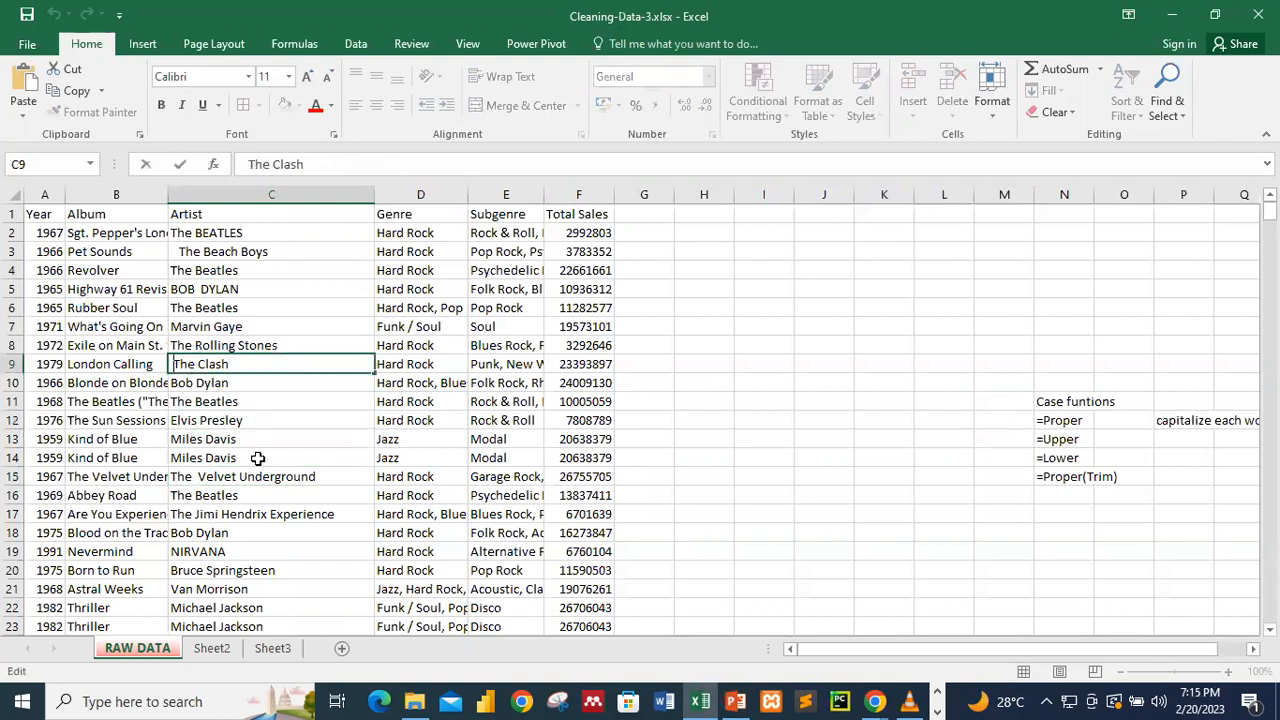
left_click(282, 532)
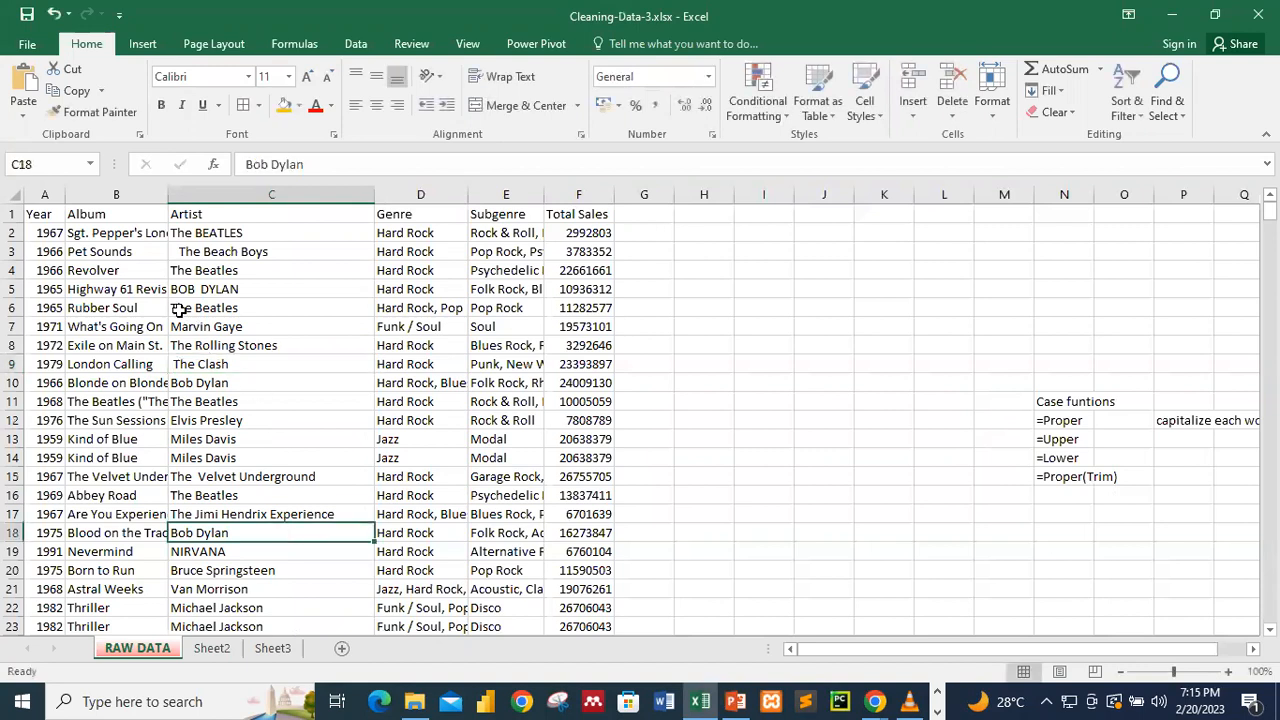
left_click(200, 289)
double_click(200, 289)
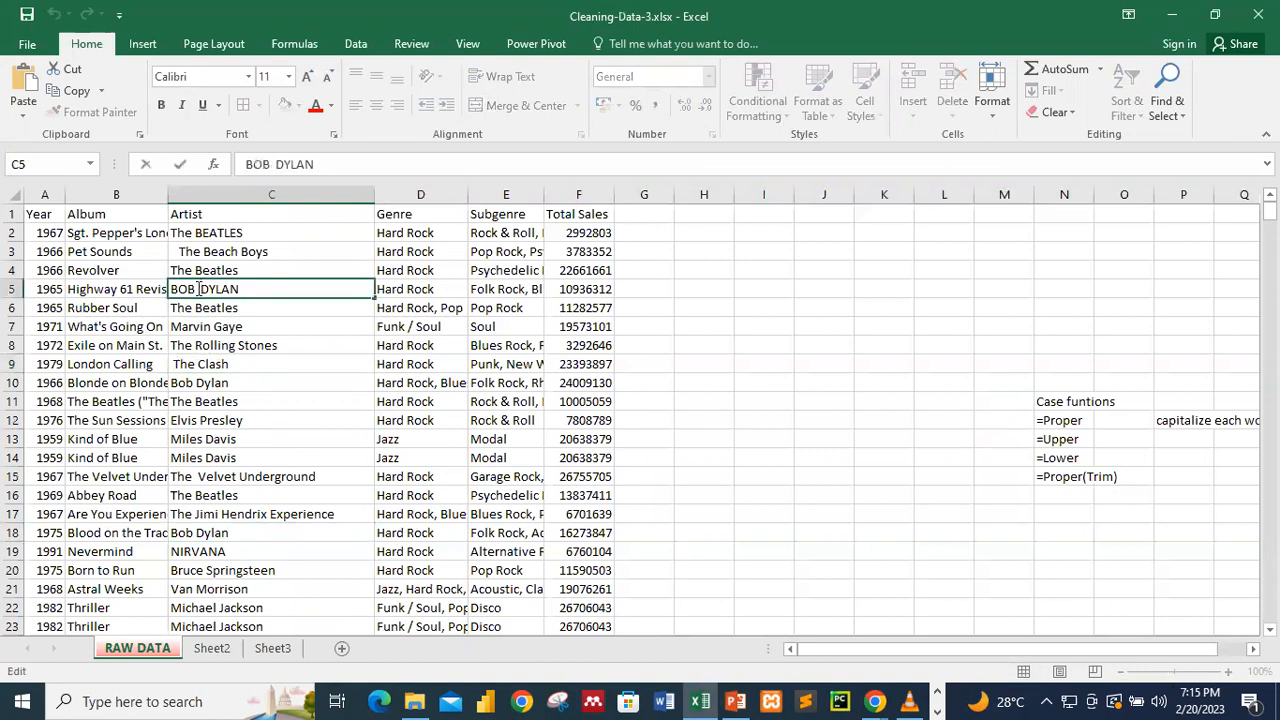
left_click(197, 327)
left_click(199, 289)
double_click(198, 289)
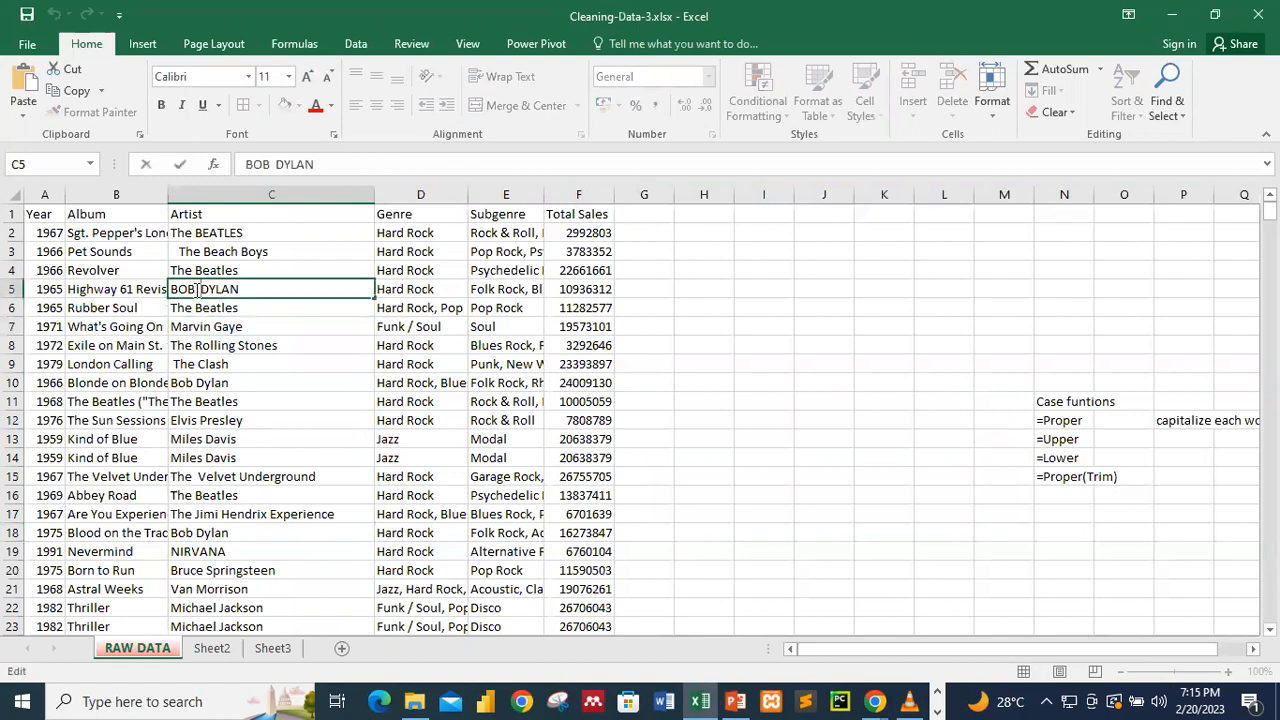
left_click(245, 347)
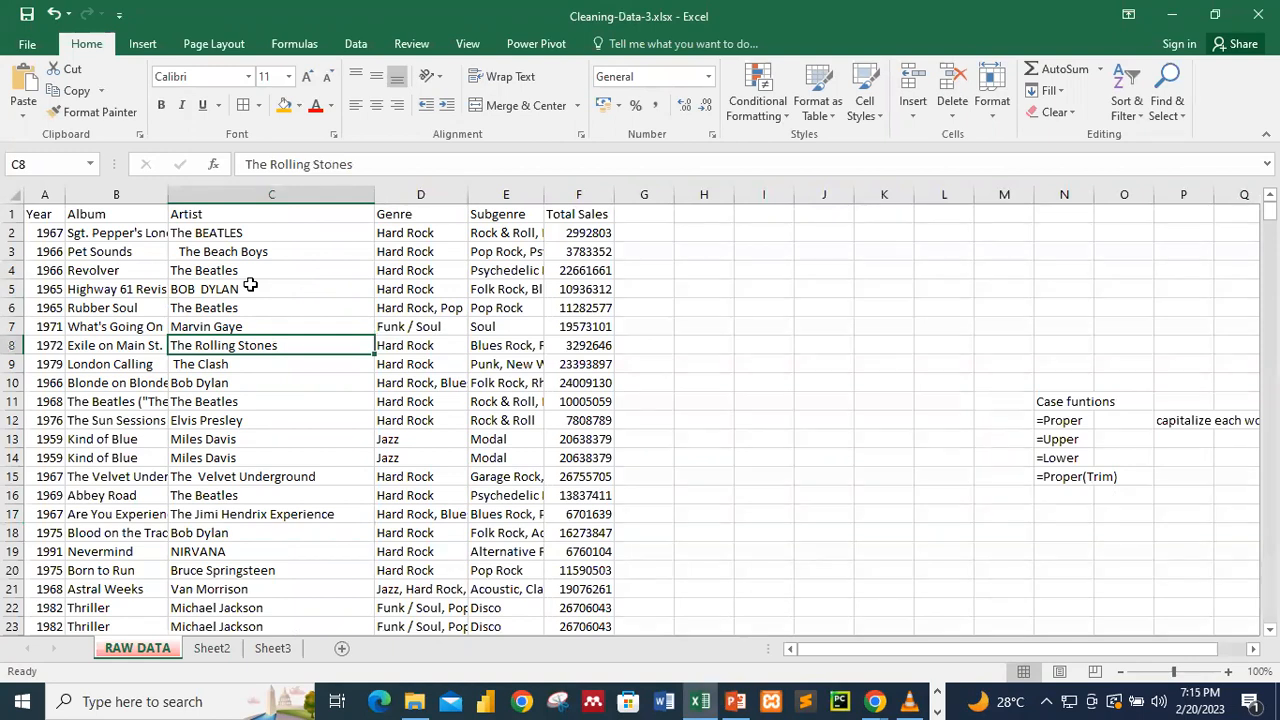
left_click(258, 251)
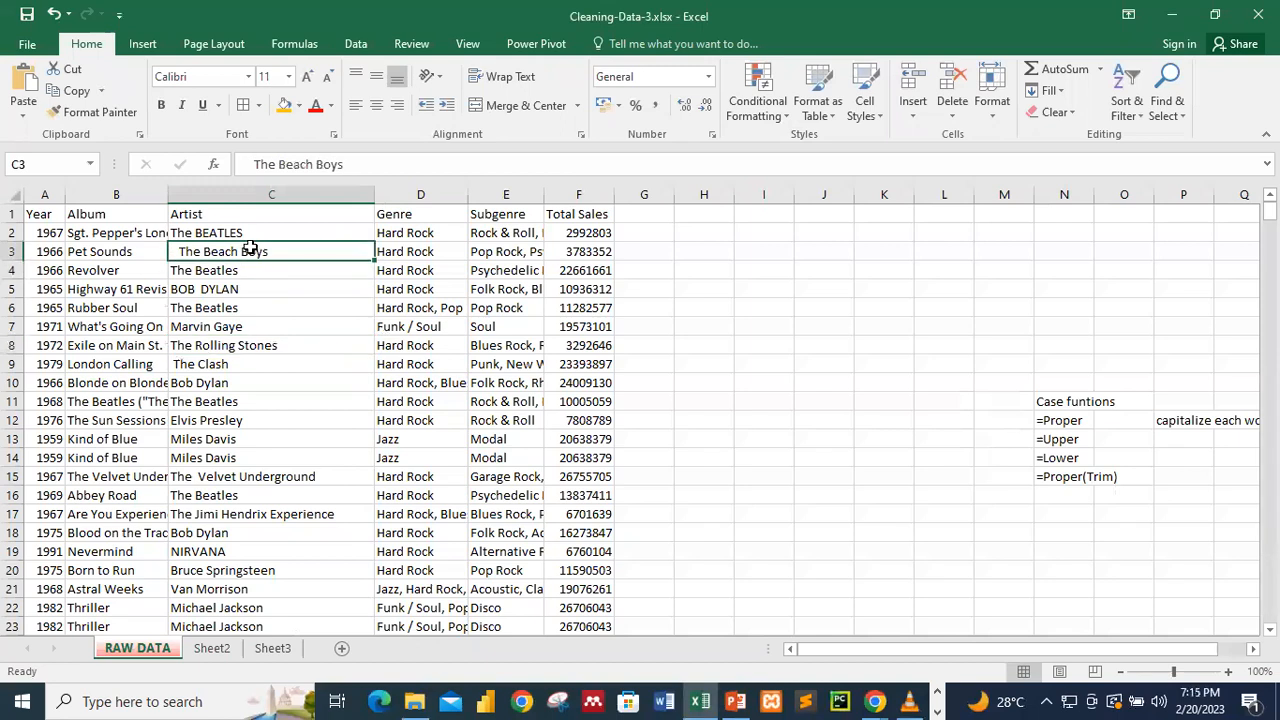
double_click(200, 289)
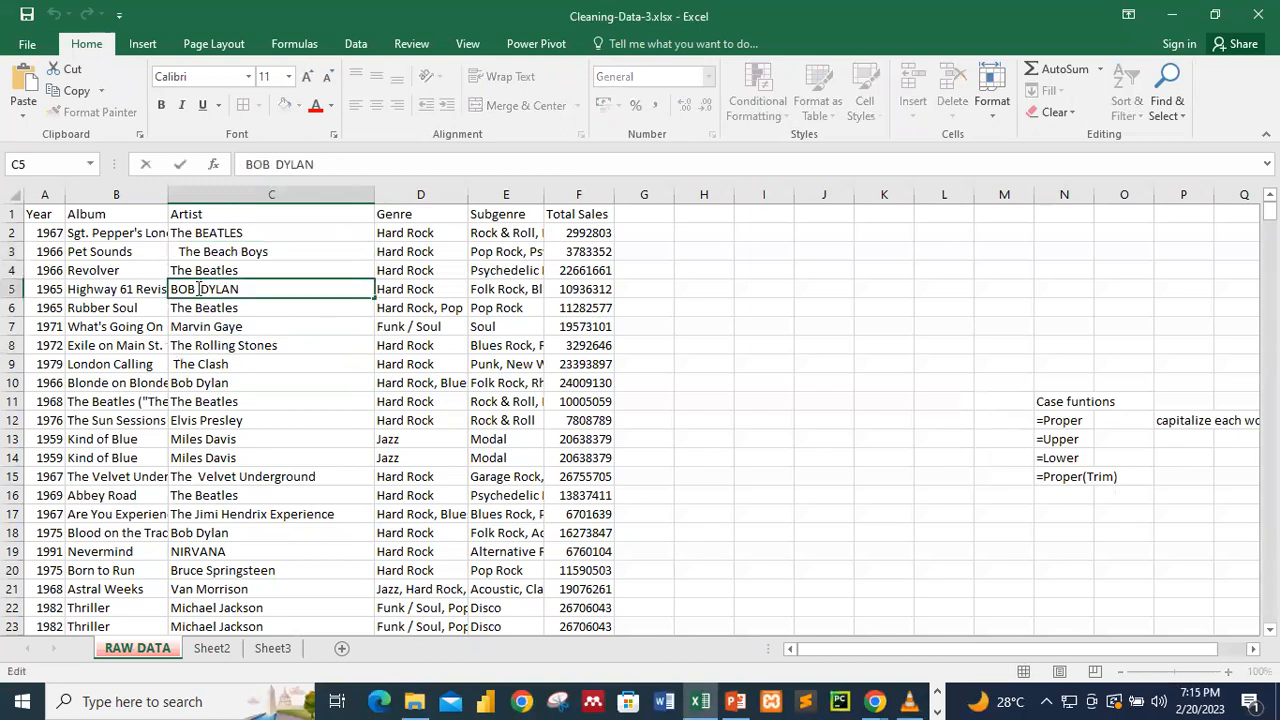
left_click(233, 388)
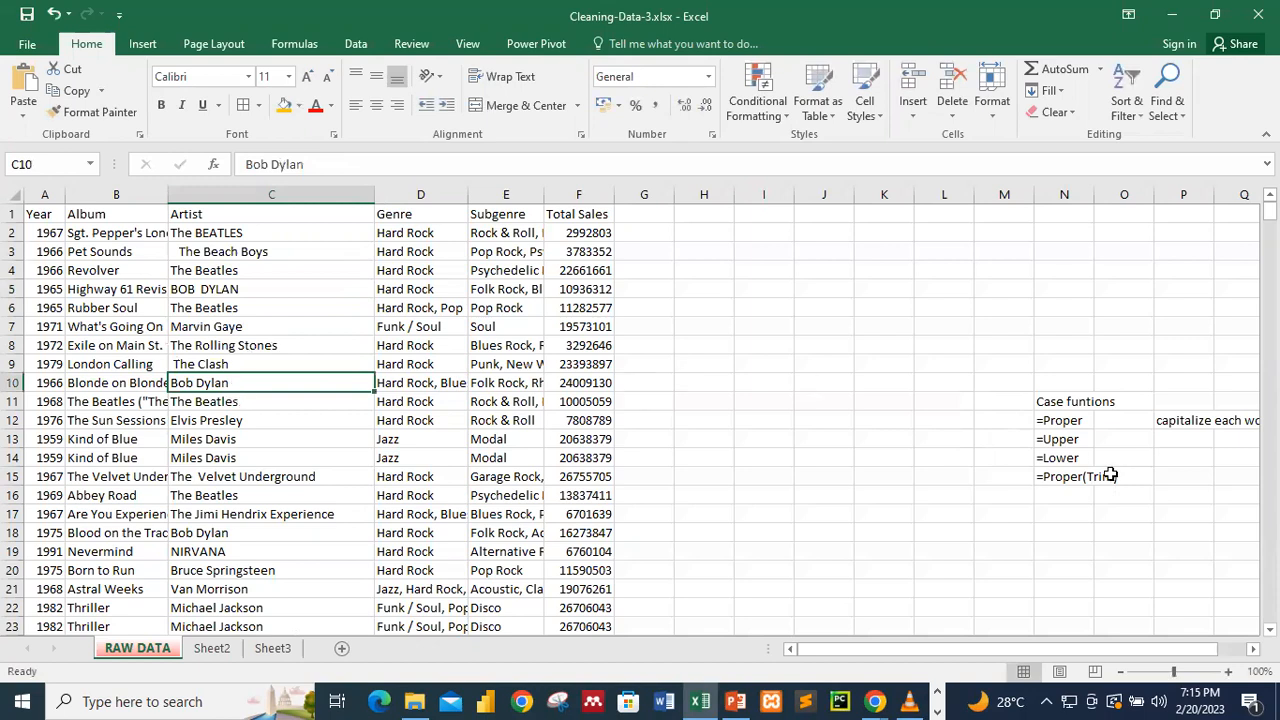
Insert a blank column between Artist and Genre
left_click(414, 193)
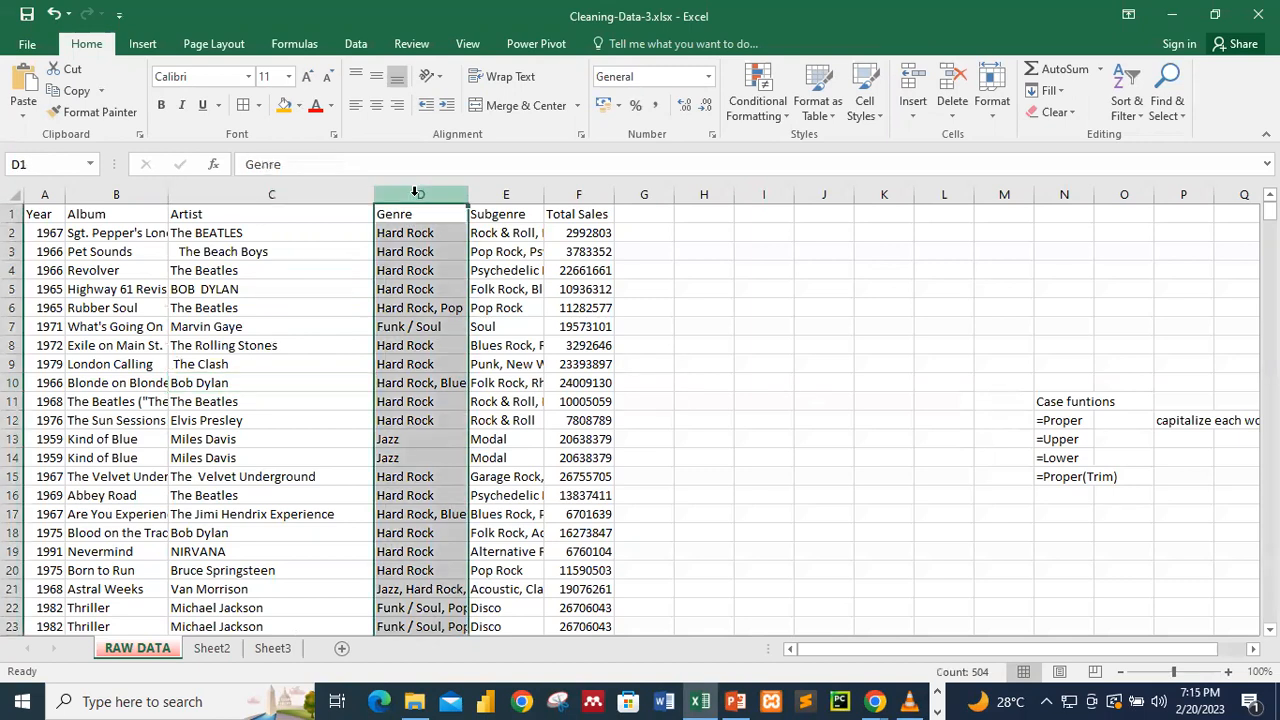
right_click(414, 193)
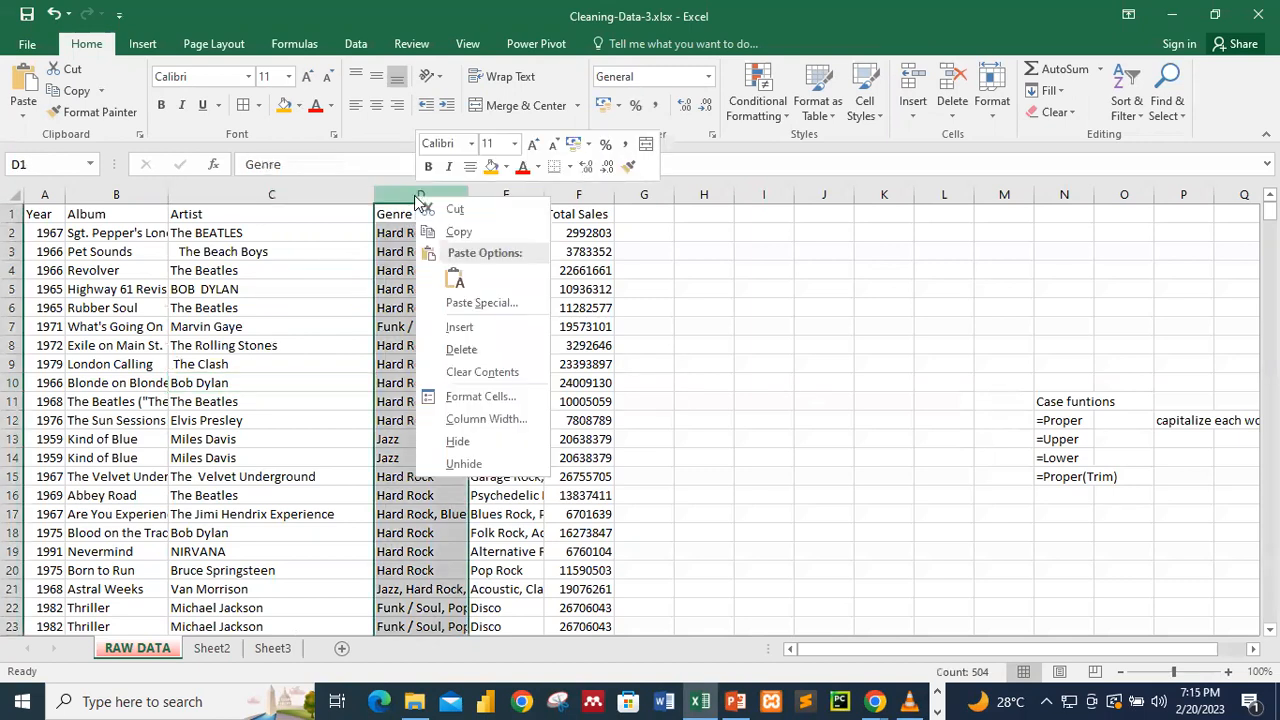
left_click(459, 328)
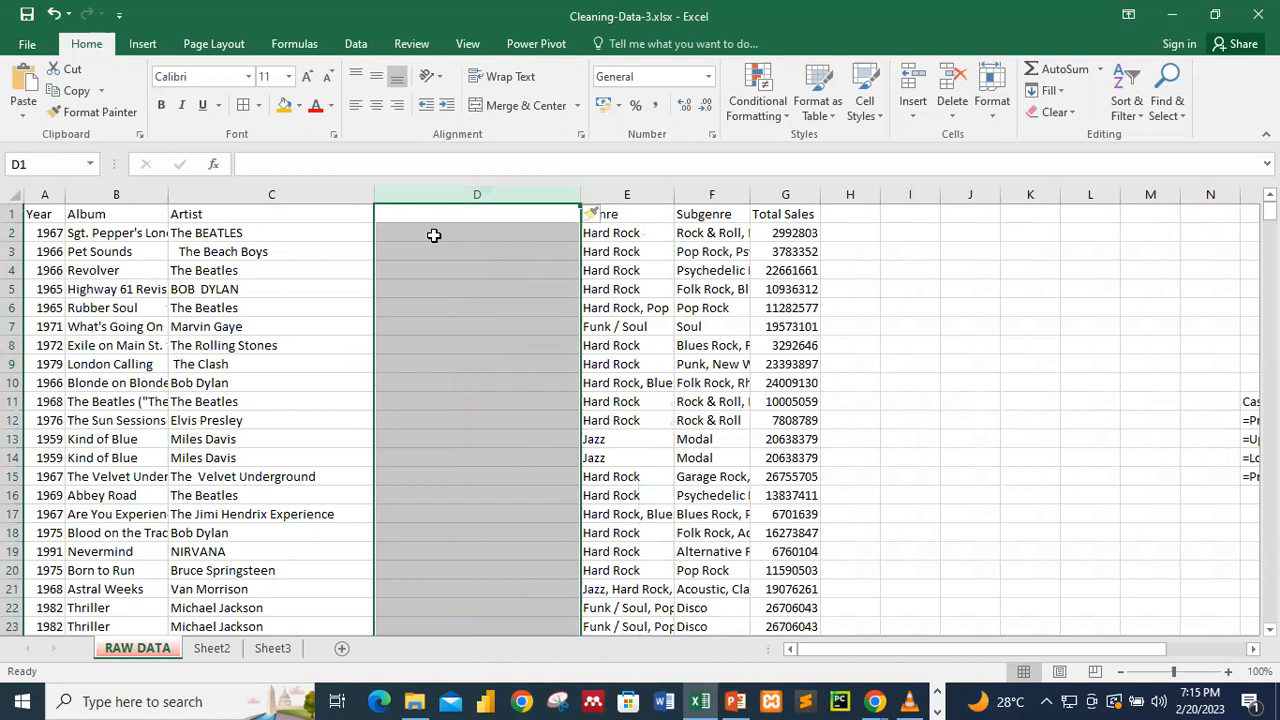
Enter the formula =TRIM(C2) in cell D2 to strip the extra spaces from the first artist name
left_click(434, 234)
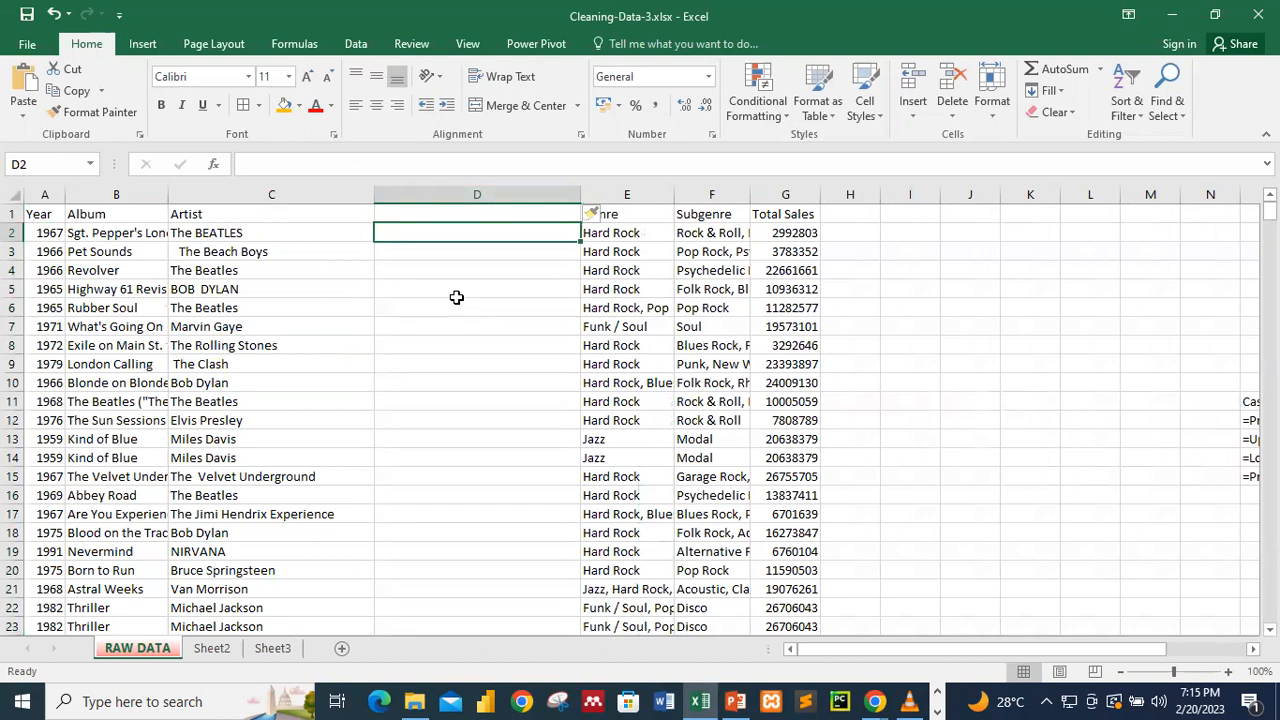
double_click(395, 232)
type("=")
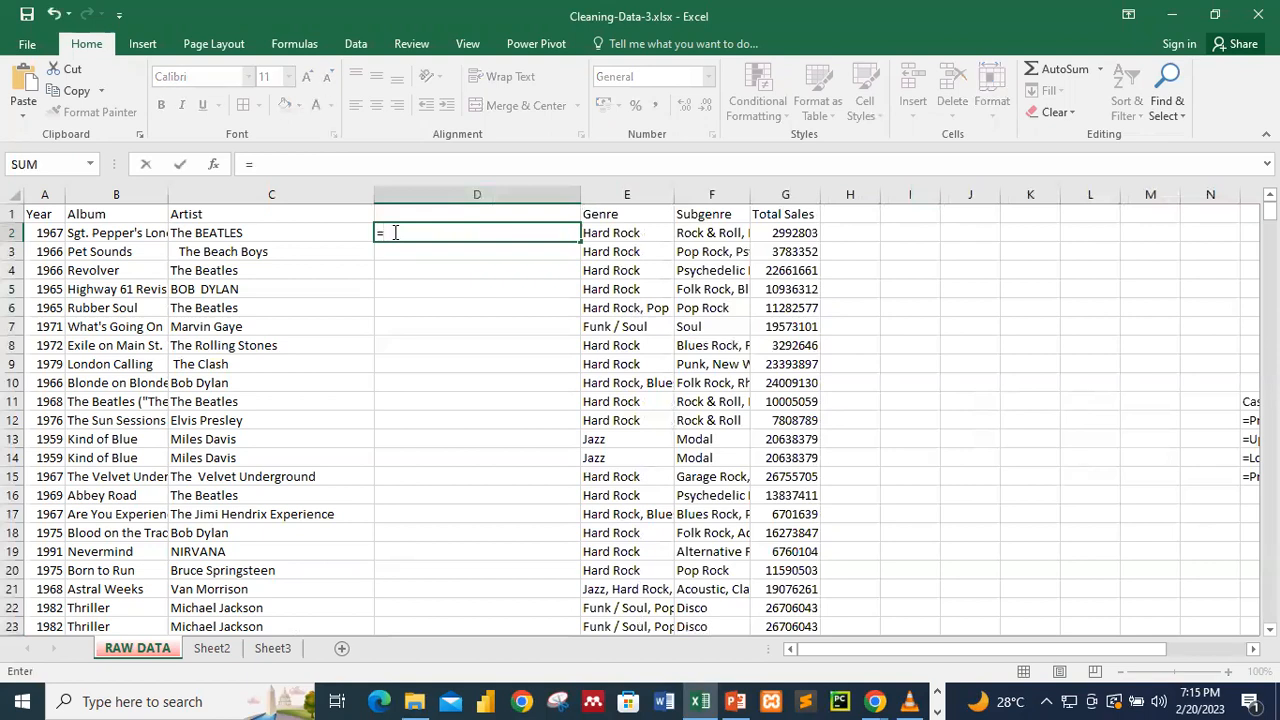
left_click_drag(886, 649, 931, 656)
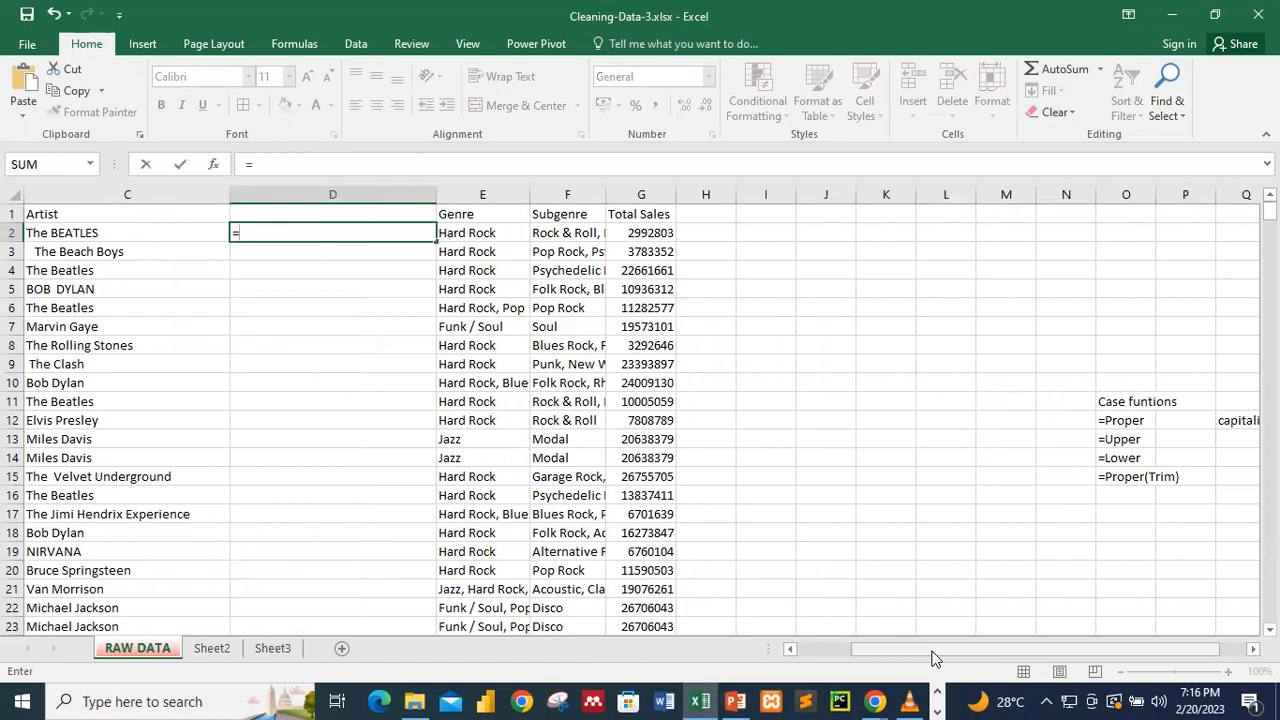
type("Trim")
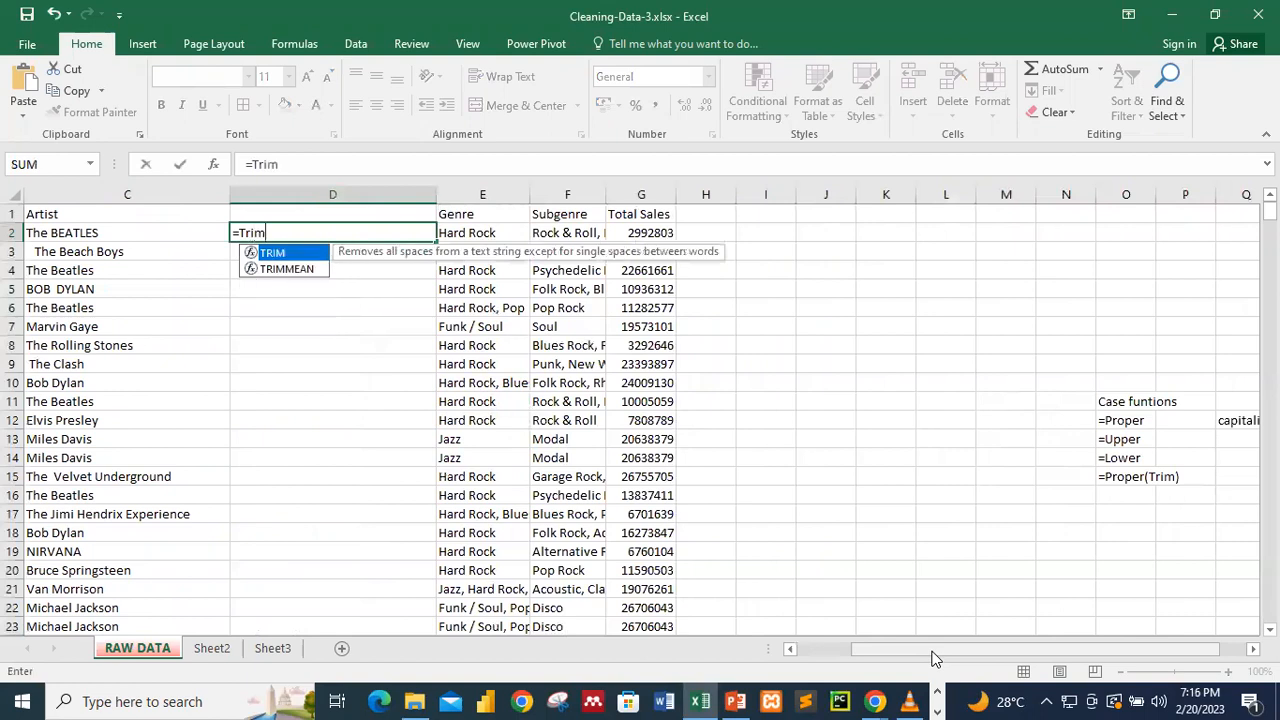
double_click(285, 255)
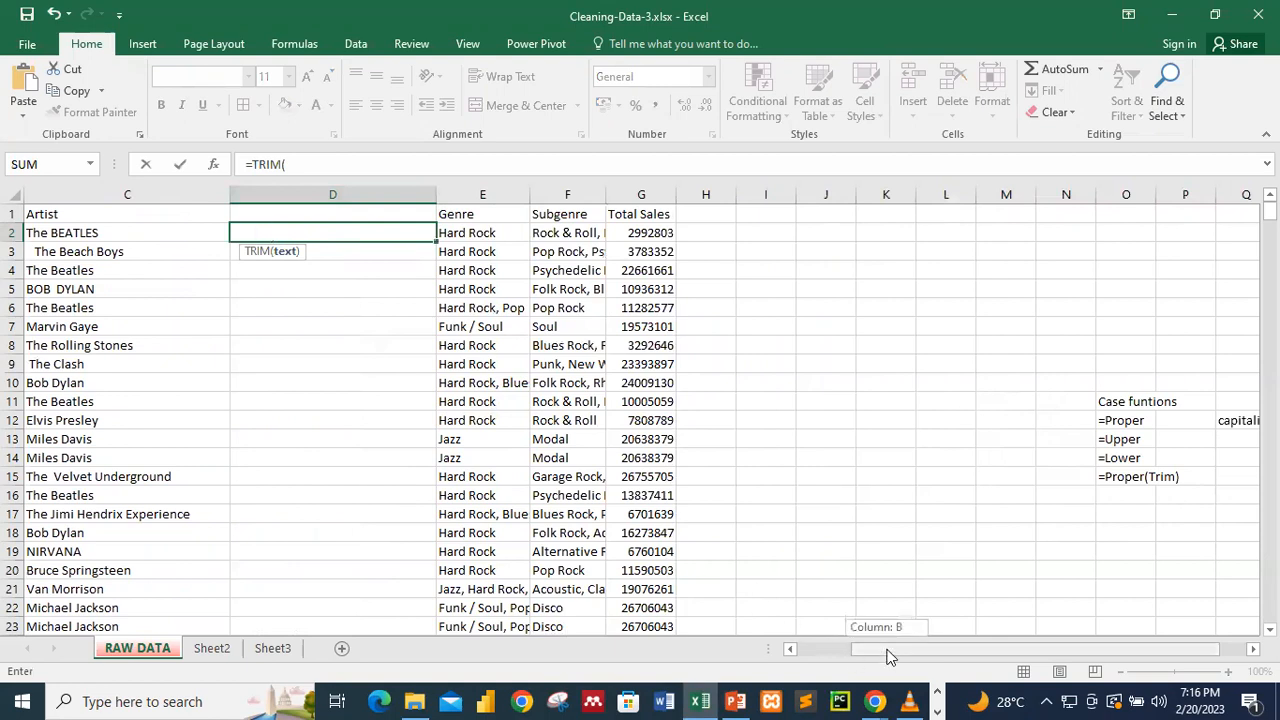
scroll(862, 649, "left", 2)
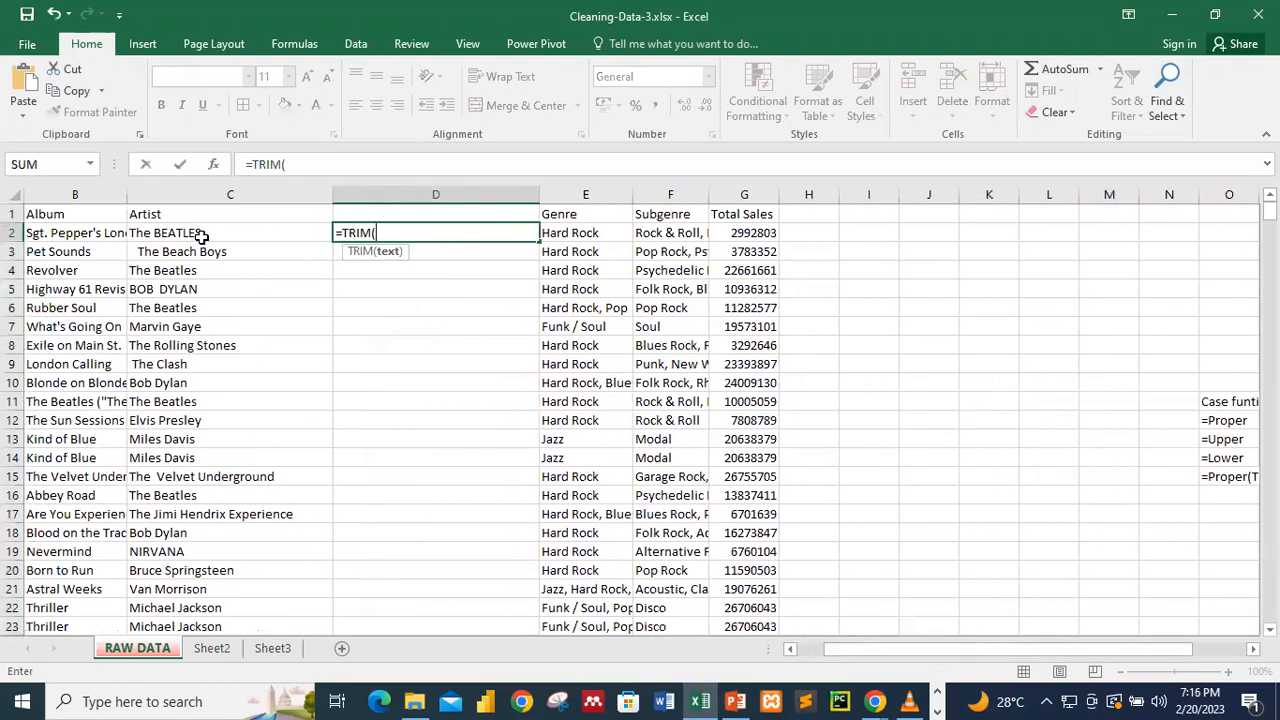
left_click(205, 233)
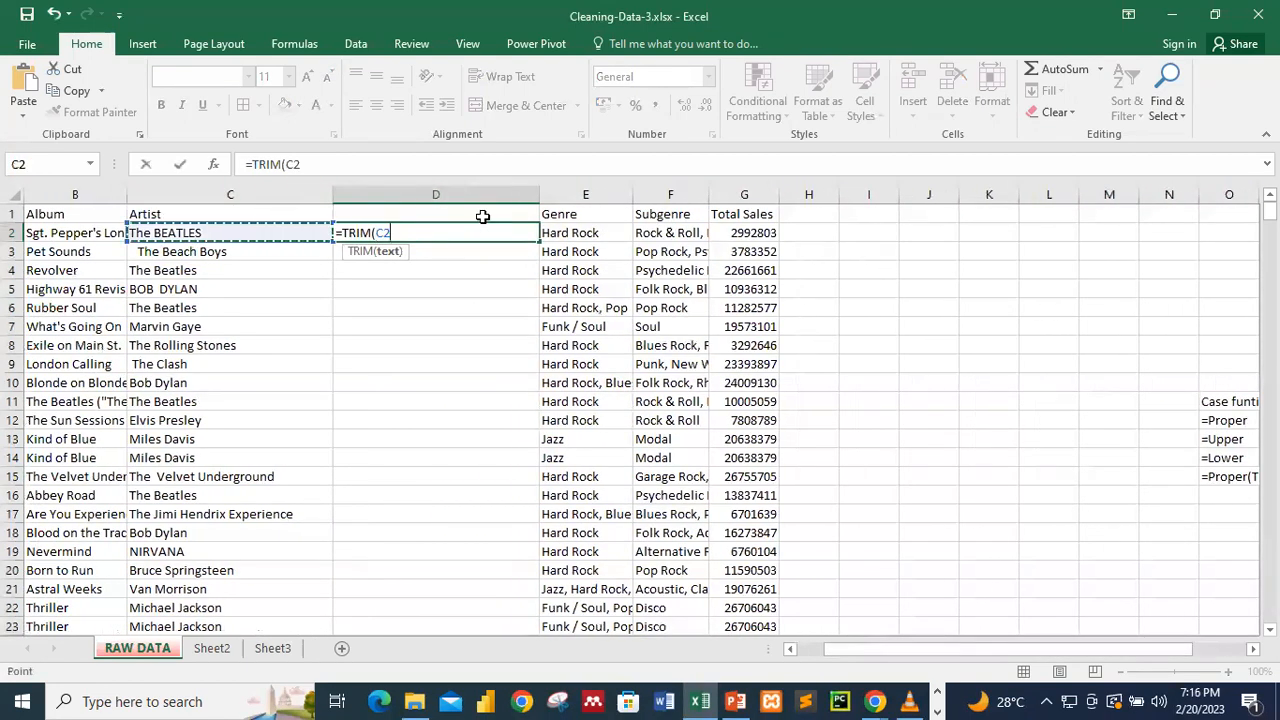
type(")")
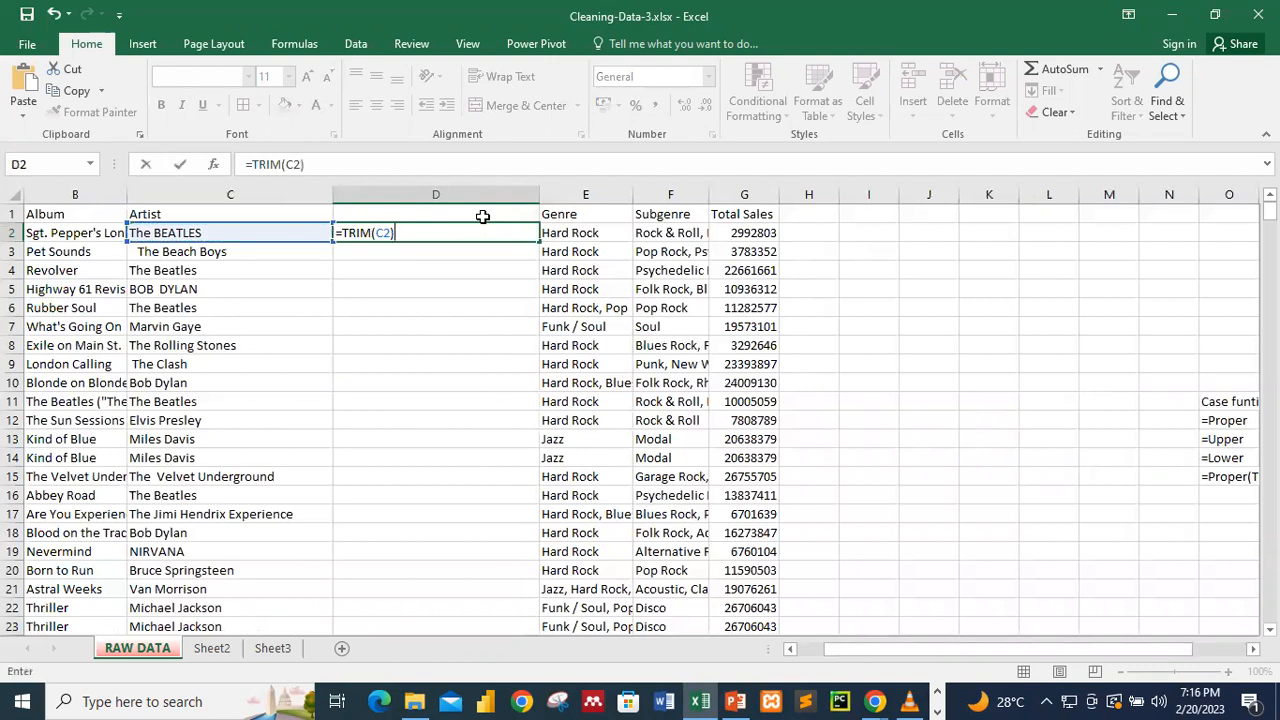
key("Return")
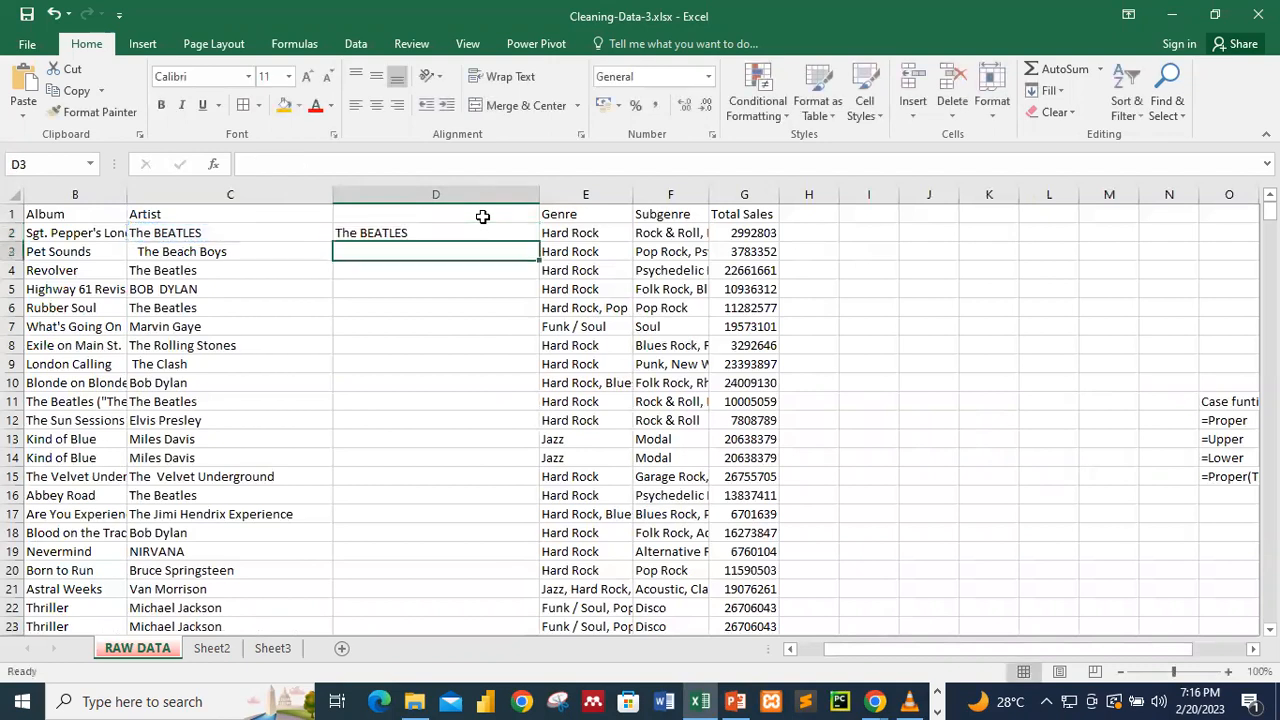
Fill the TRIM formula from D2 down the rest of column D alongside the data
left_click(421, 234)
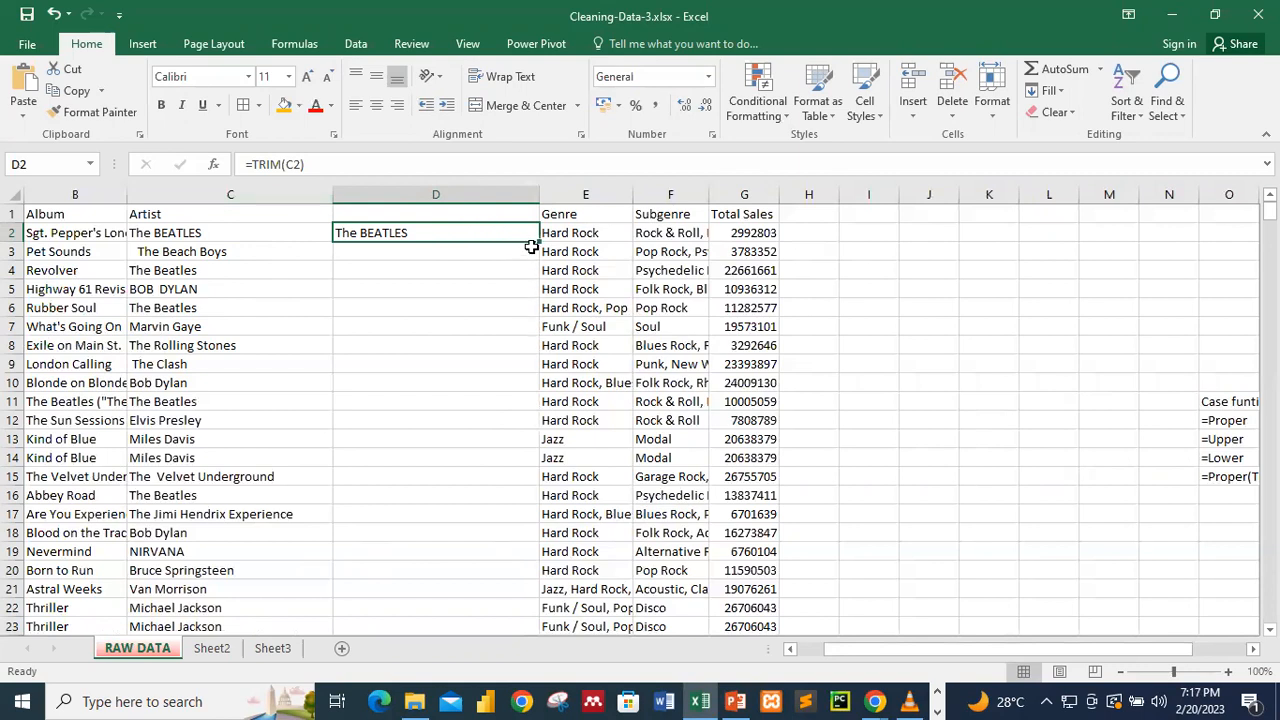
mouse_move(538, 240)
left_mouse_down()
mouse_move(537, 253)
mouse_move(538, 240)
left_mouse_up()
double_click(537, 243)
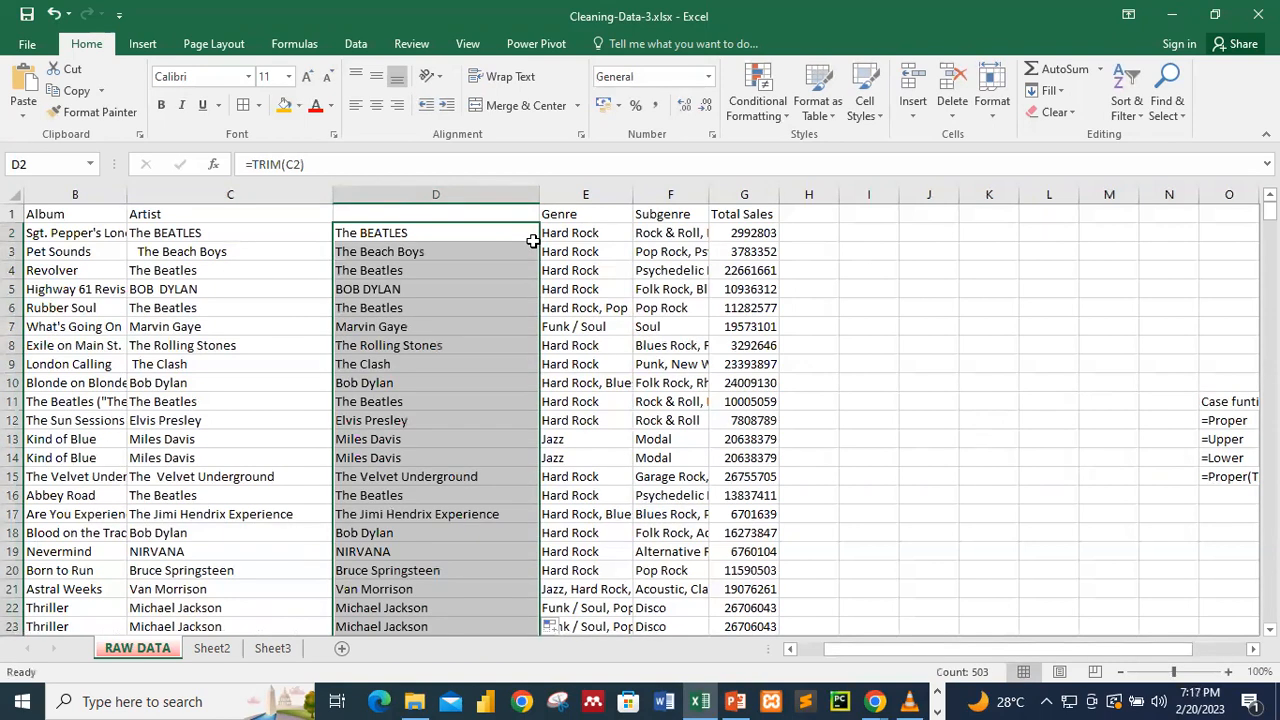
Compare the trimmed names in column D with the original Artist entries, checking rows 2, 3, 5, 9 and 15
left_click(432, 229)
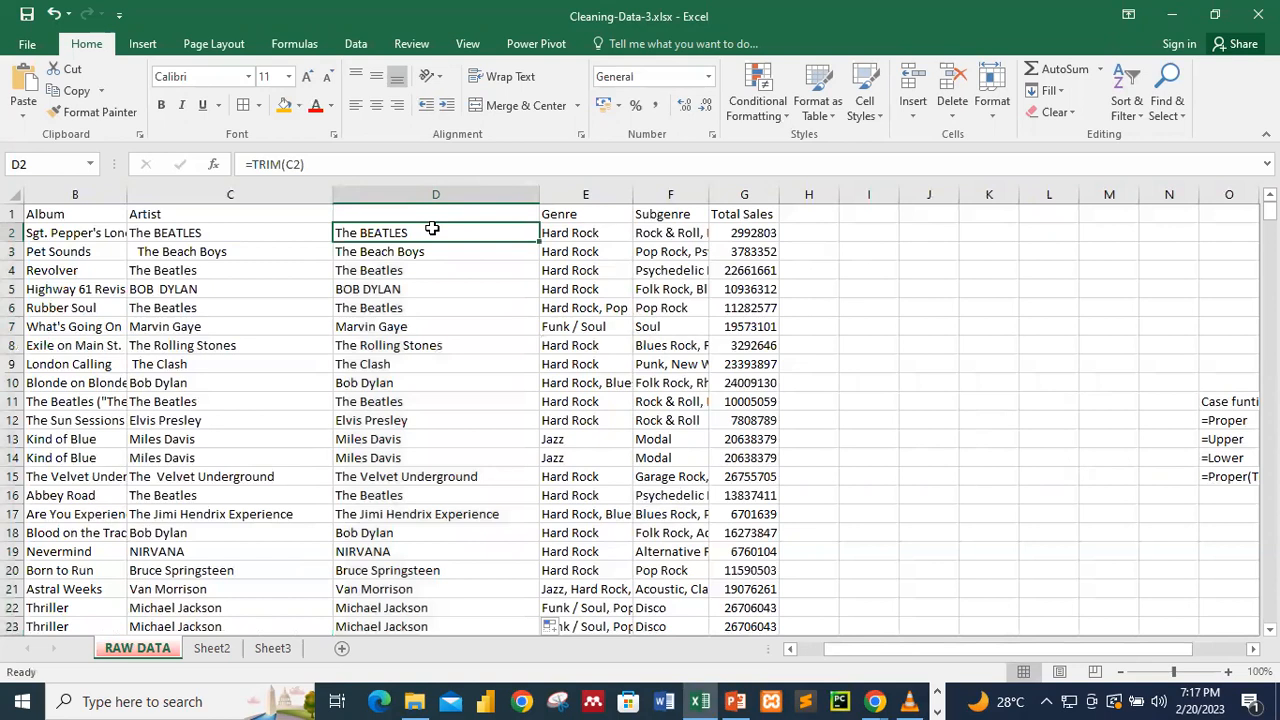
left_click(386, 251)
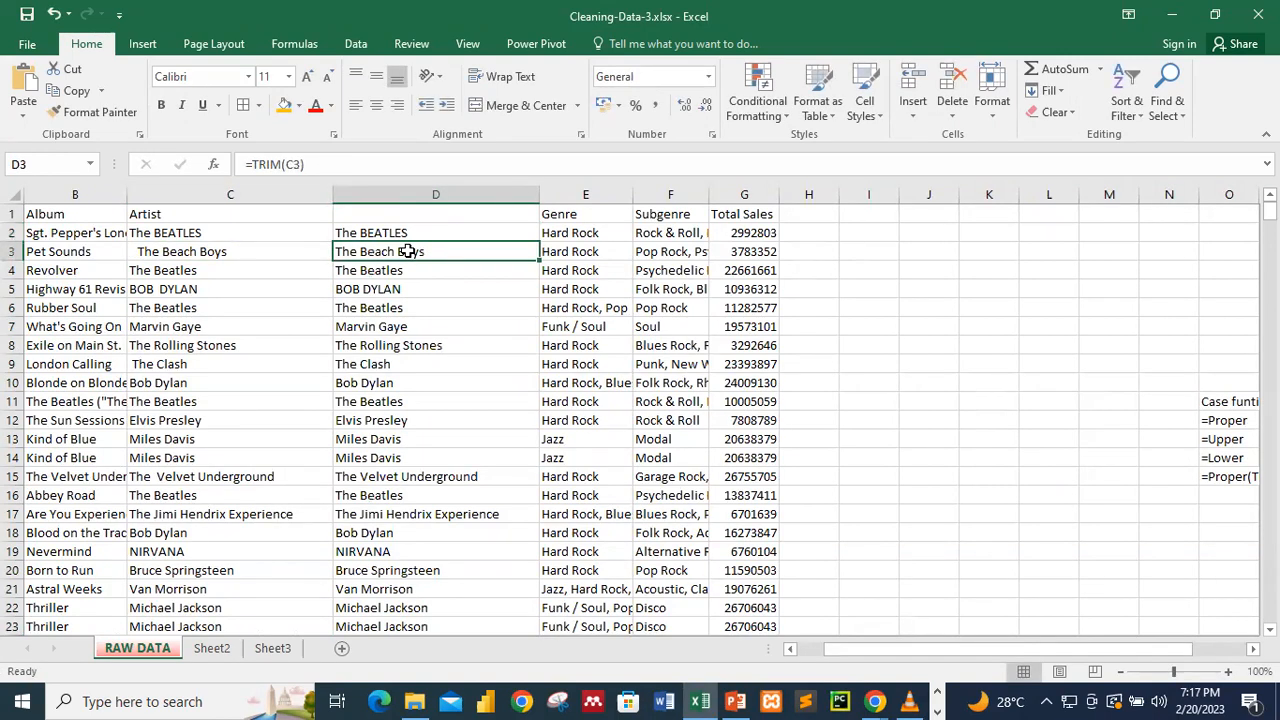
double_click(162, 290)
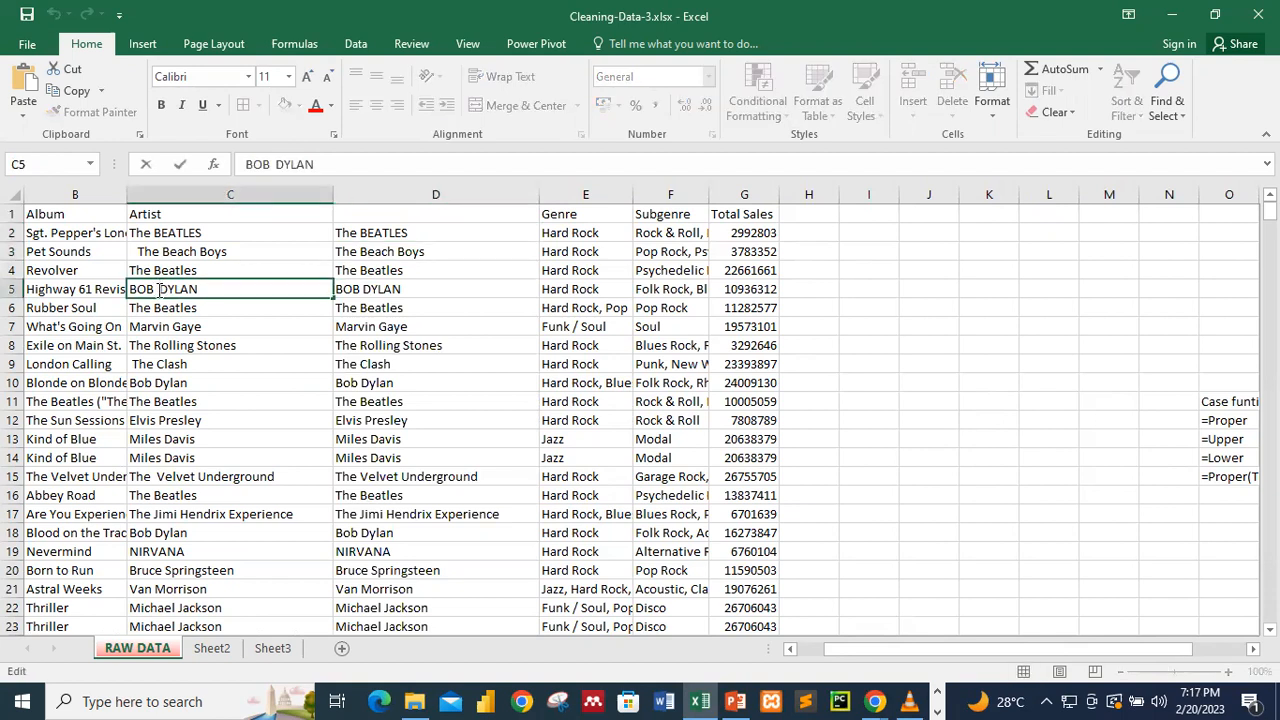
left_click(375, 285)
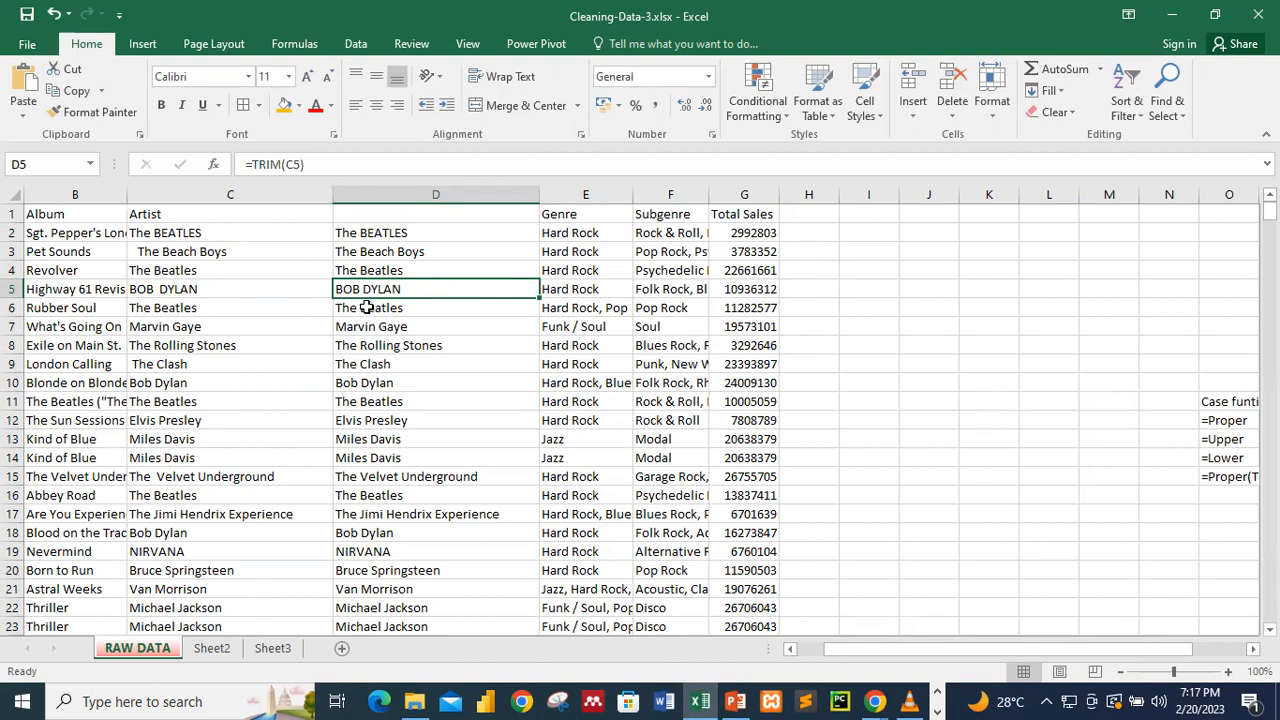
left_click(180, 365)
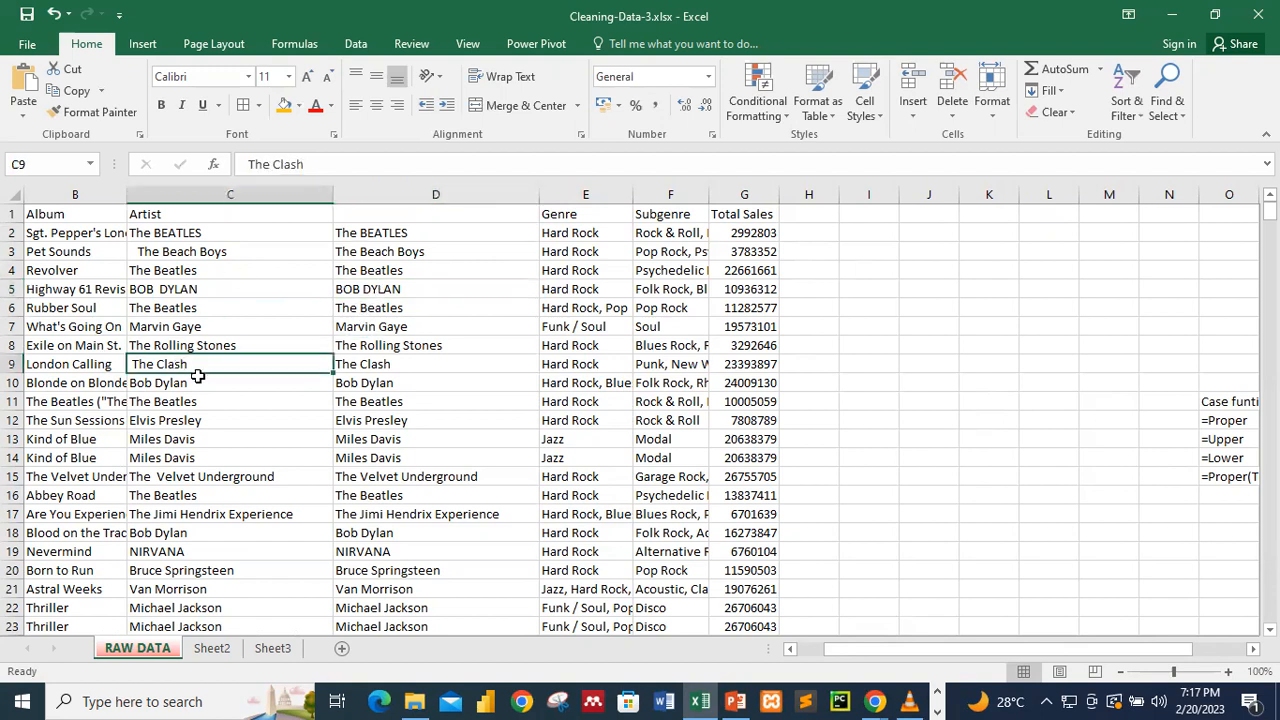
left_click(362, 362)
left_click(372, 476)
left_click(150, 477)
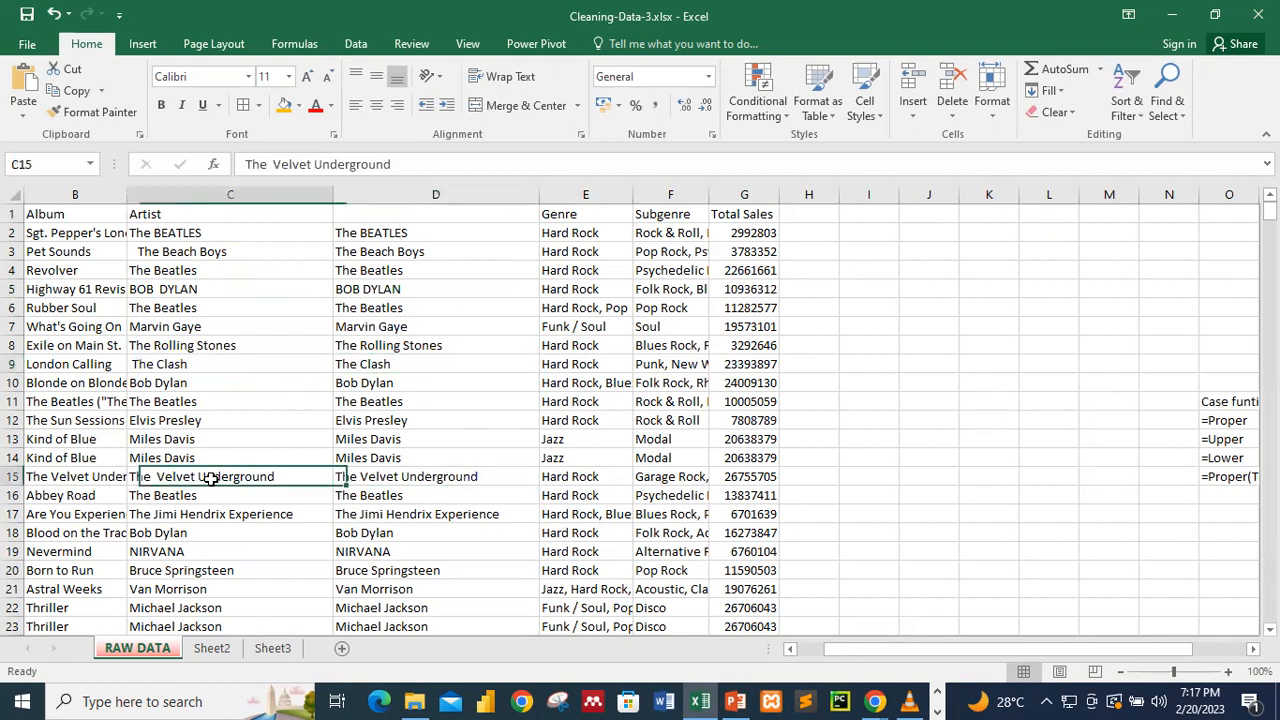
left_click(354, 474)
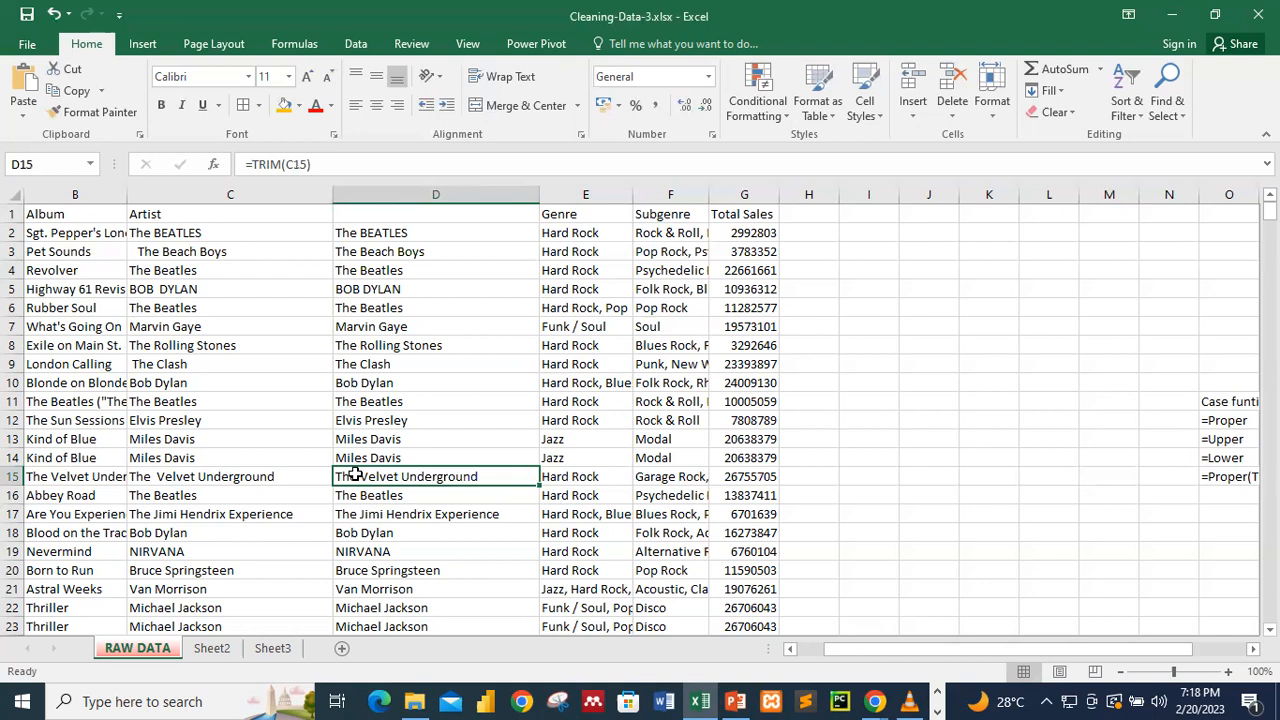
Examine the letter case of the names in the original Artist column, checking rows 2, 3 and 5
left_click(224, 194)
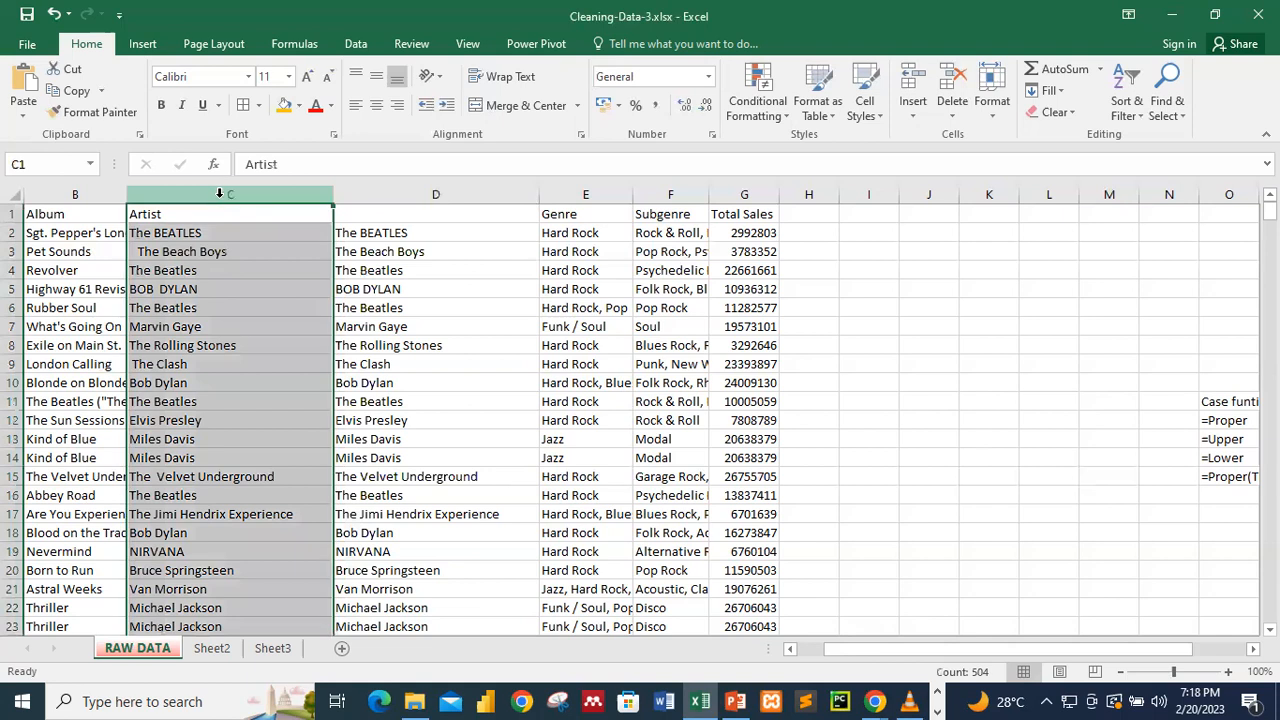
left_click(205, 250)
left_click(212, 233)
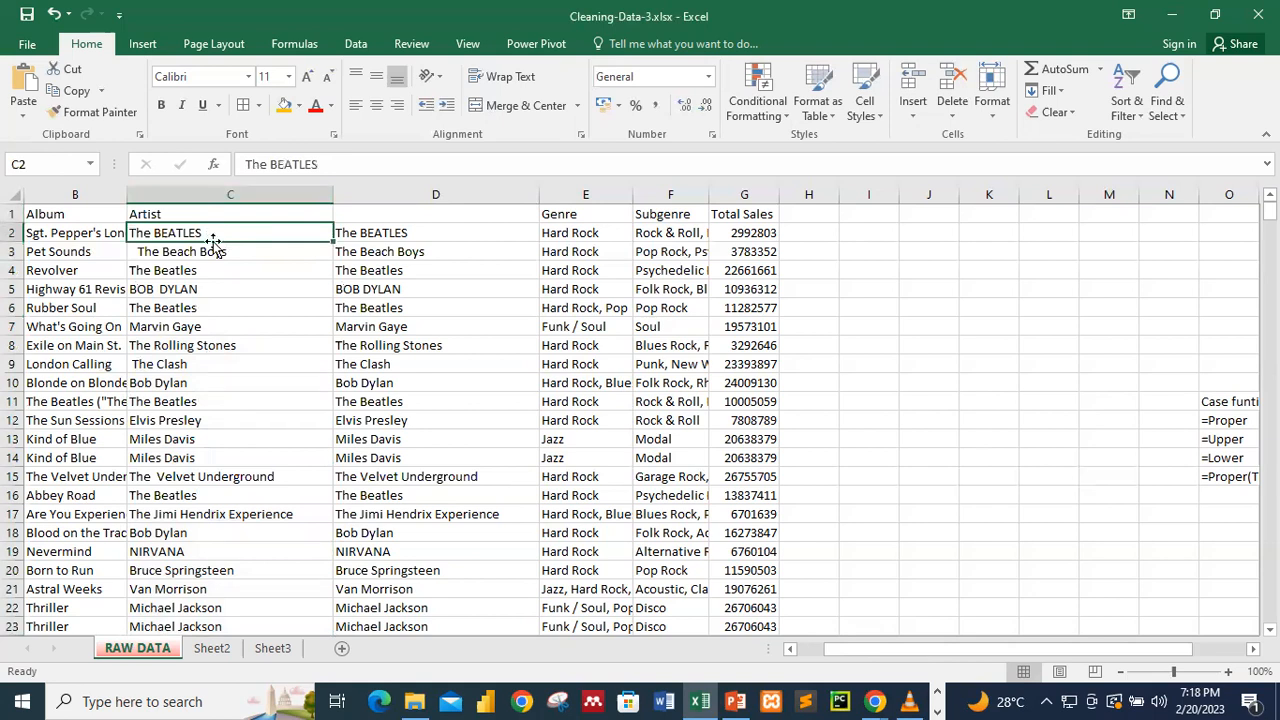
left_click(210, 251)
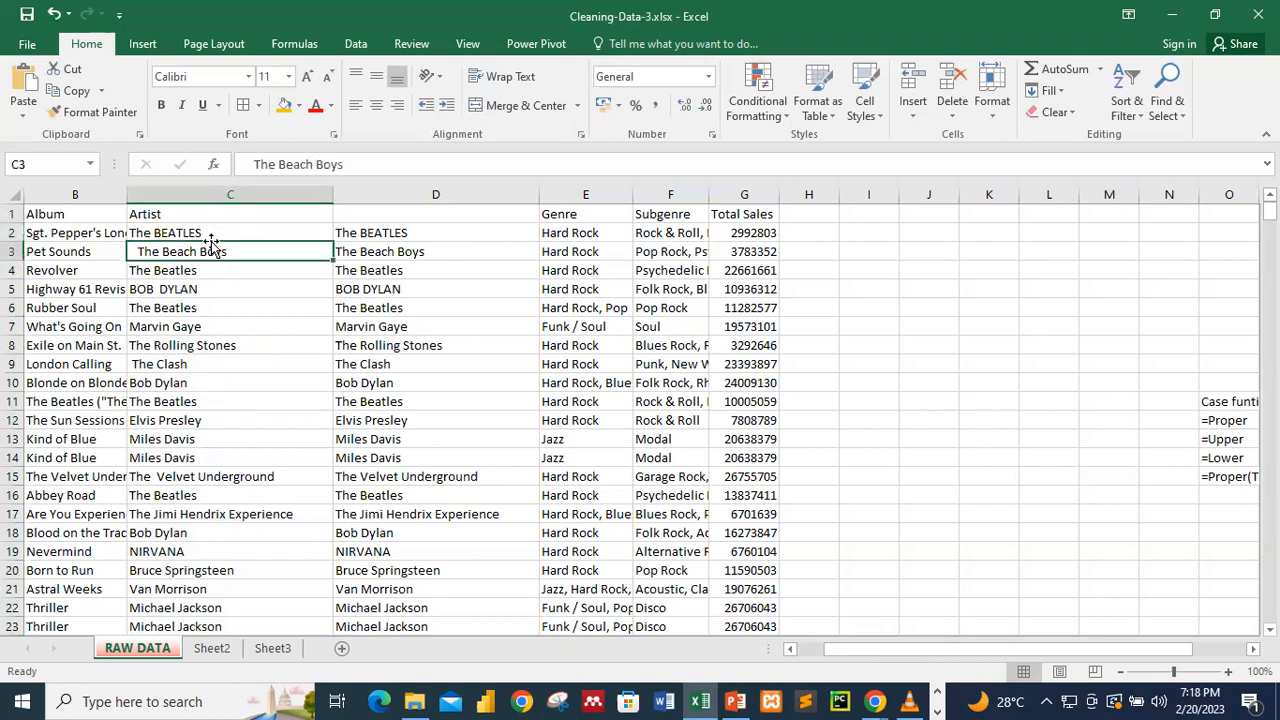
left_click(212, 232)
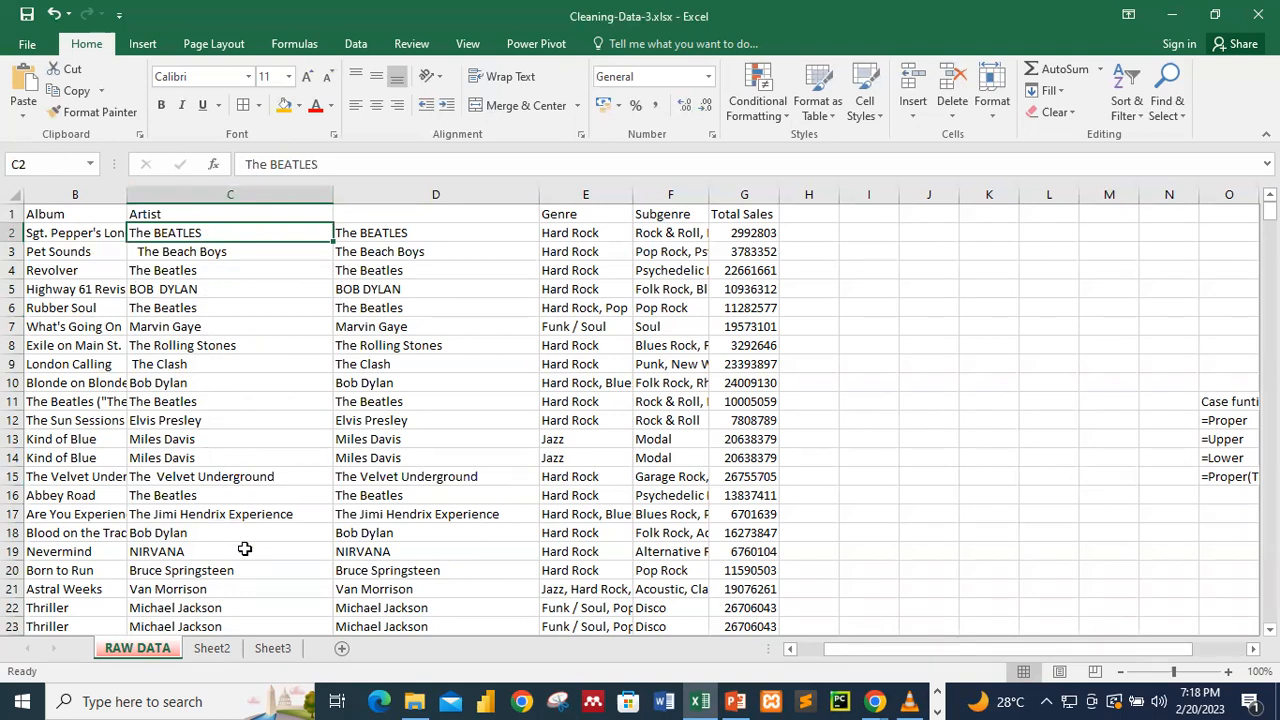
left_click(190, 287)
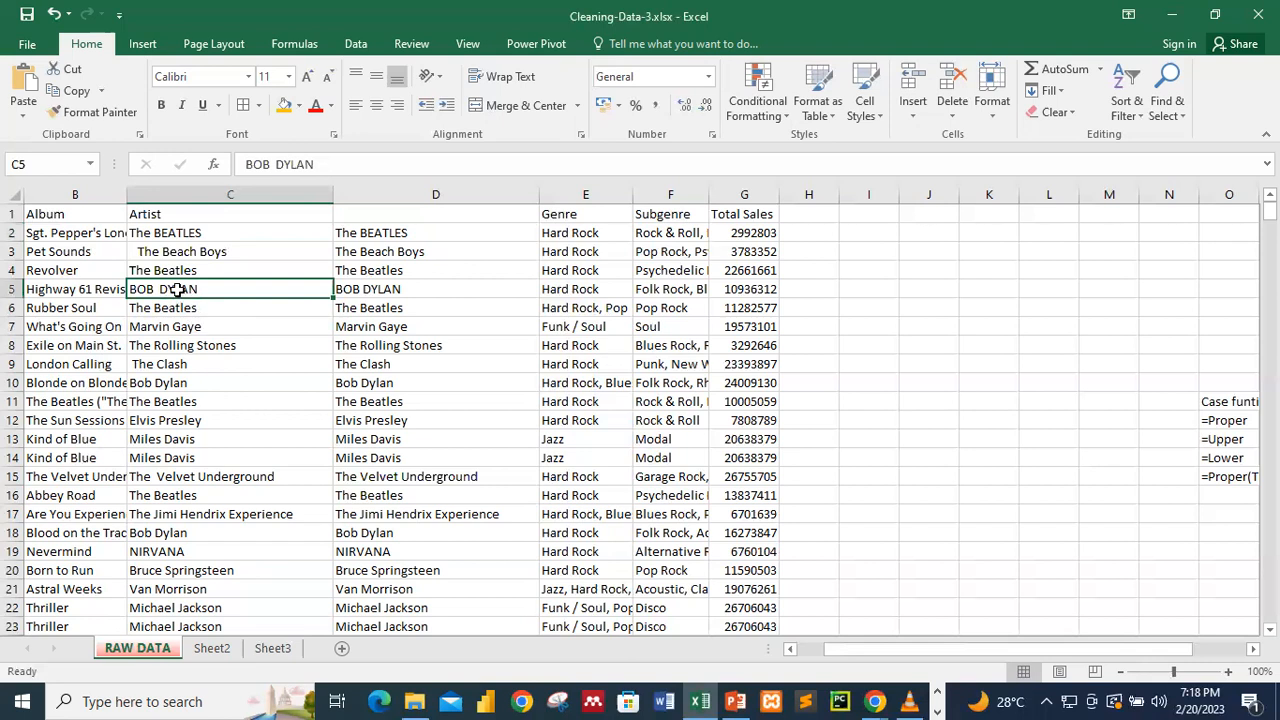
left_click(214, 194)
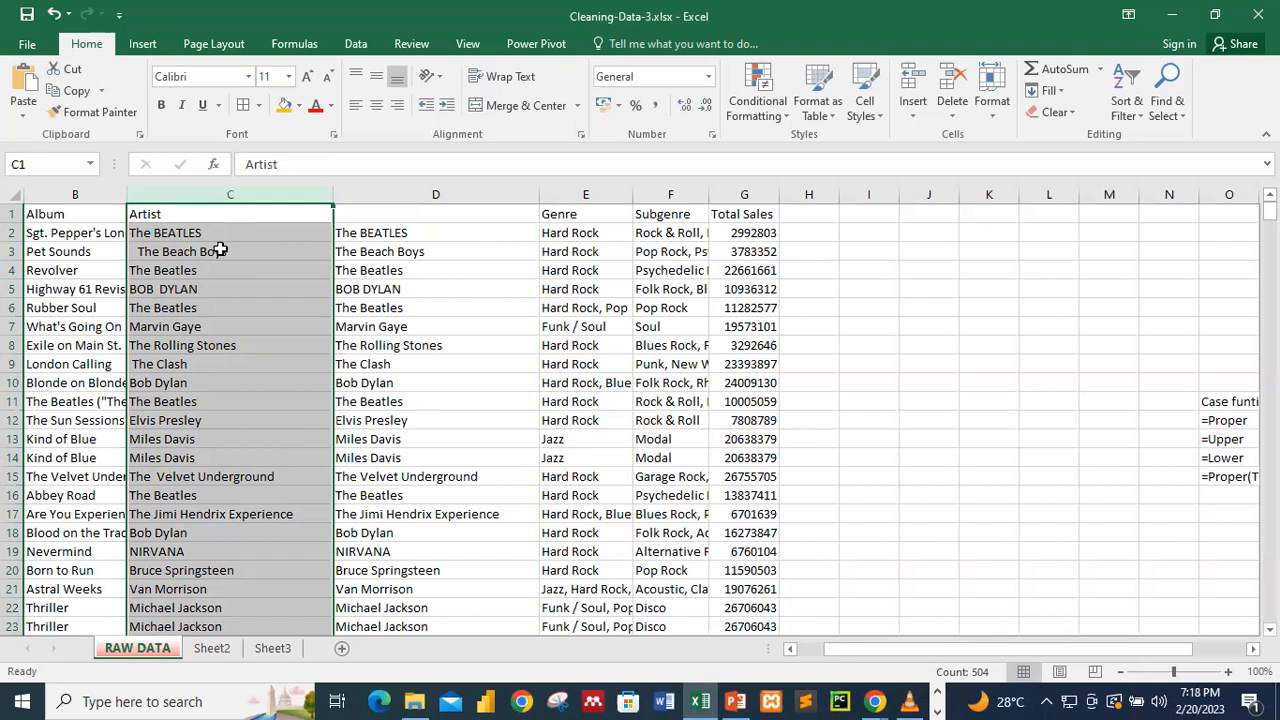
left_click(165, 232)
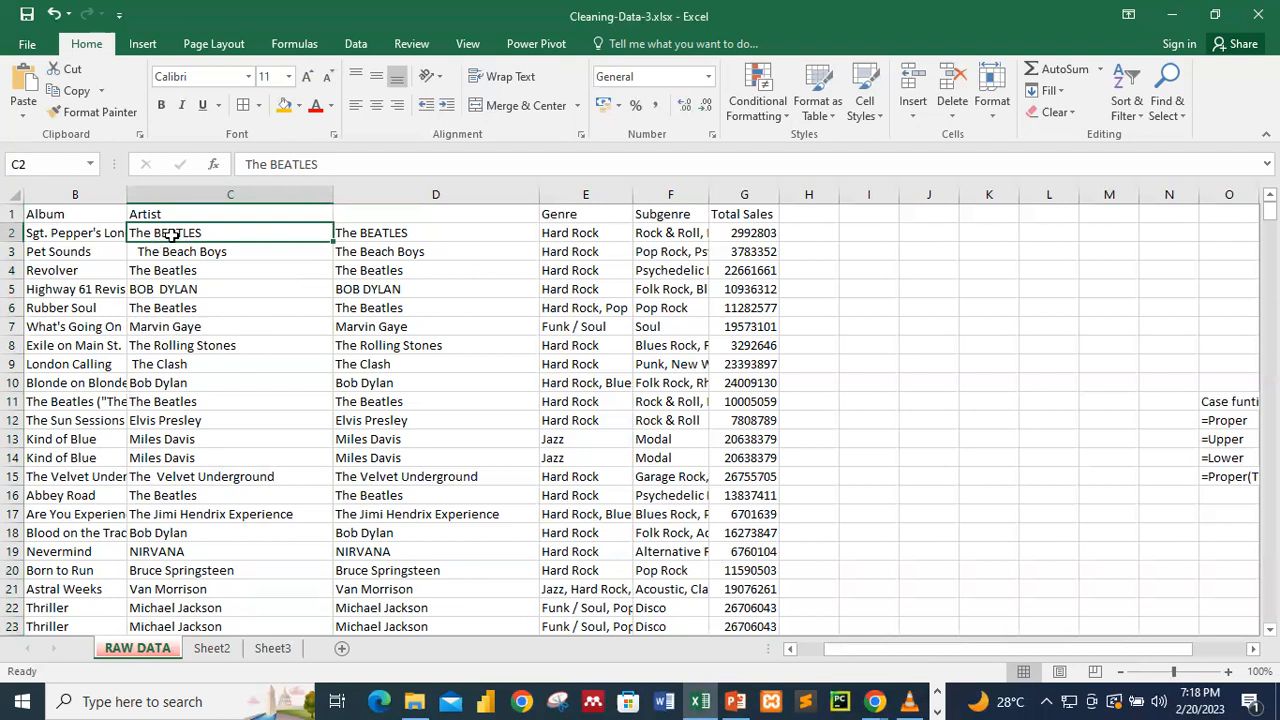
left_click(207, 289)
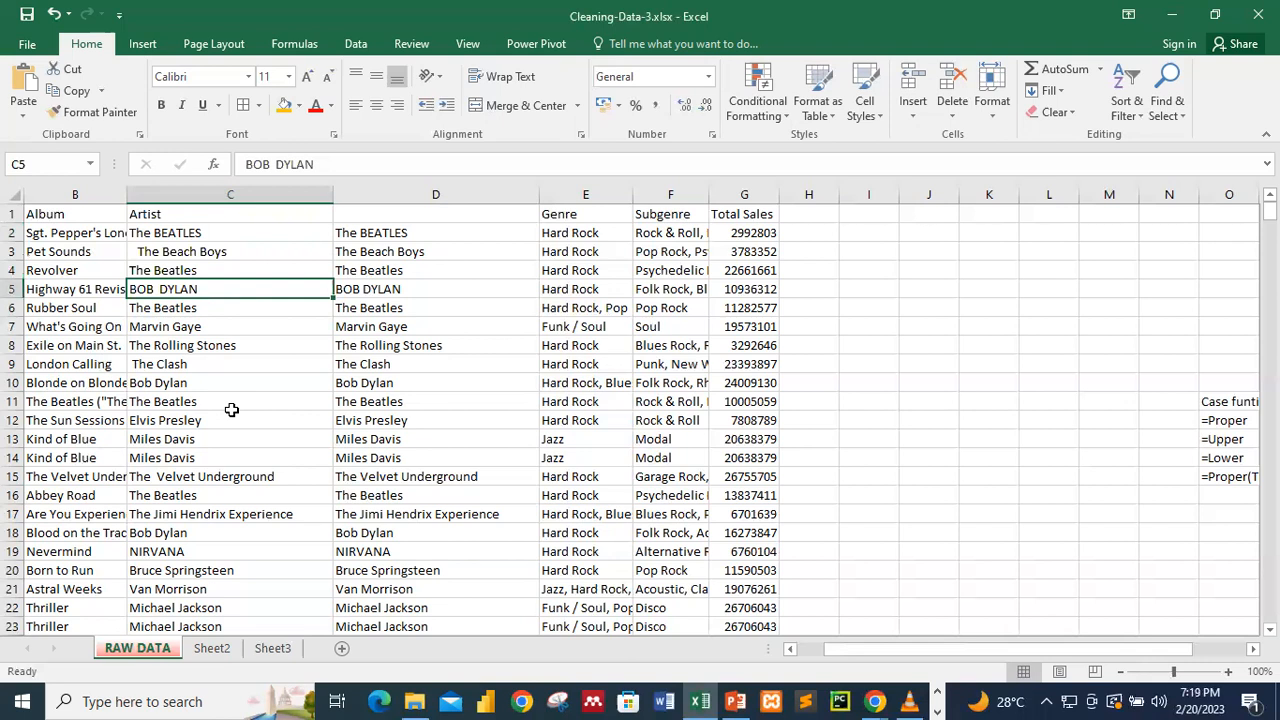
left_click(209, 234)
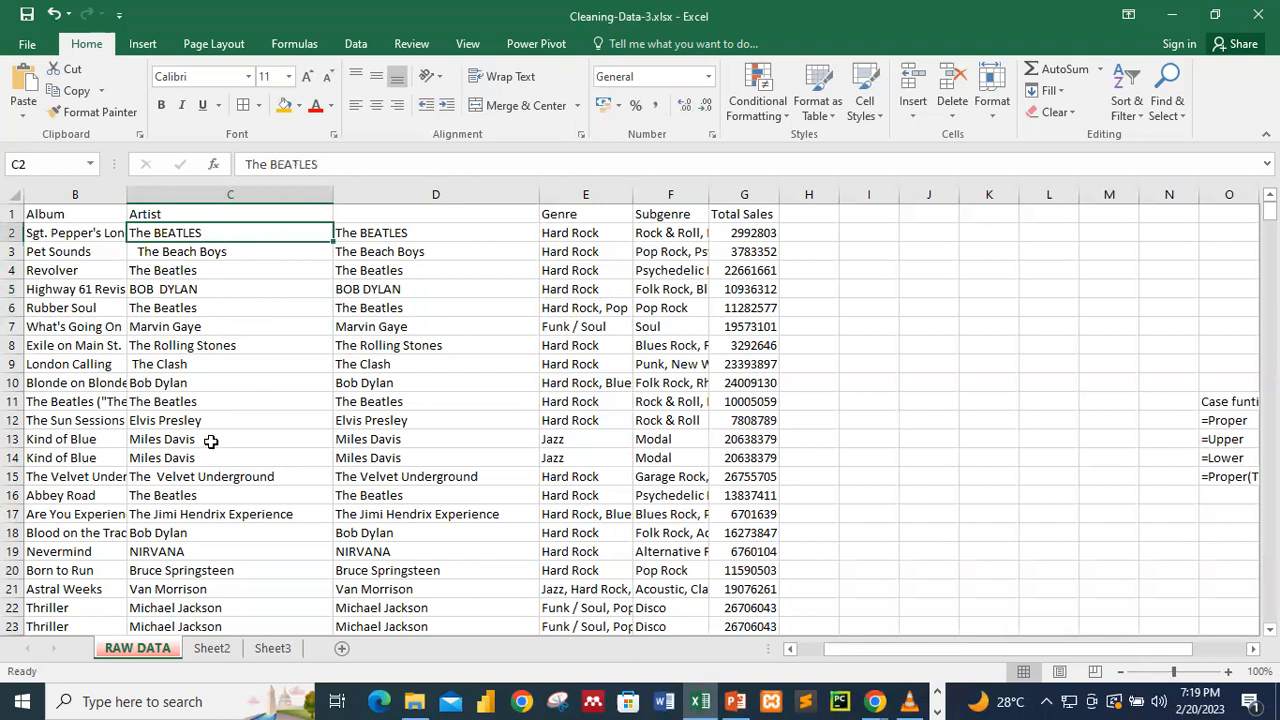
left_click(1253, 648)
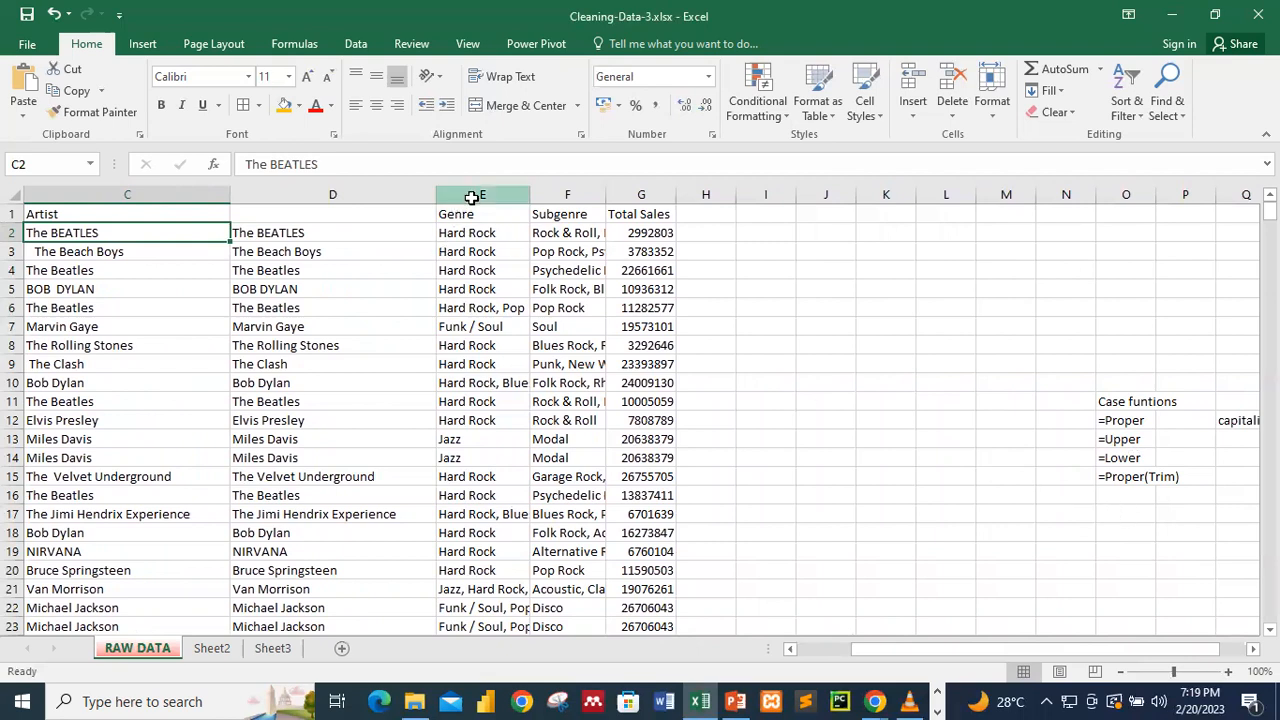
left_click(473, 195)
right_click(473, 195)
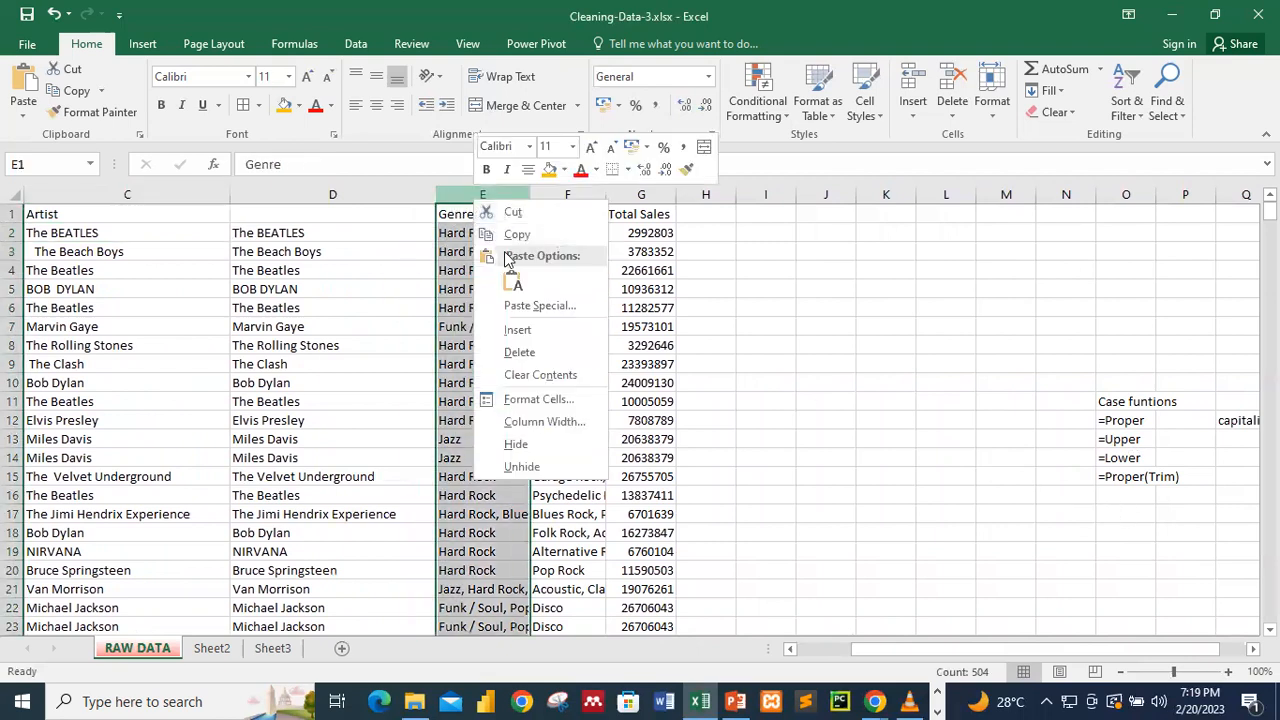
left_click(512, 285)
left_click(684, 402)
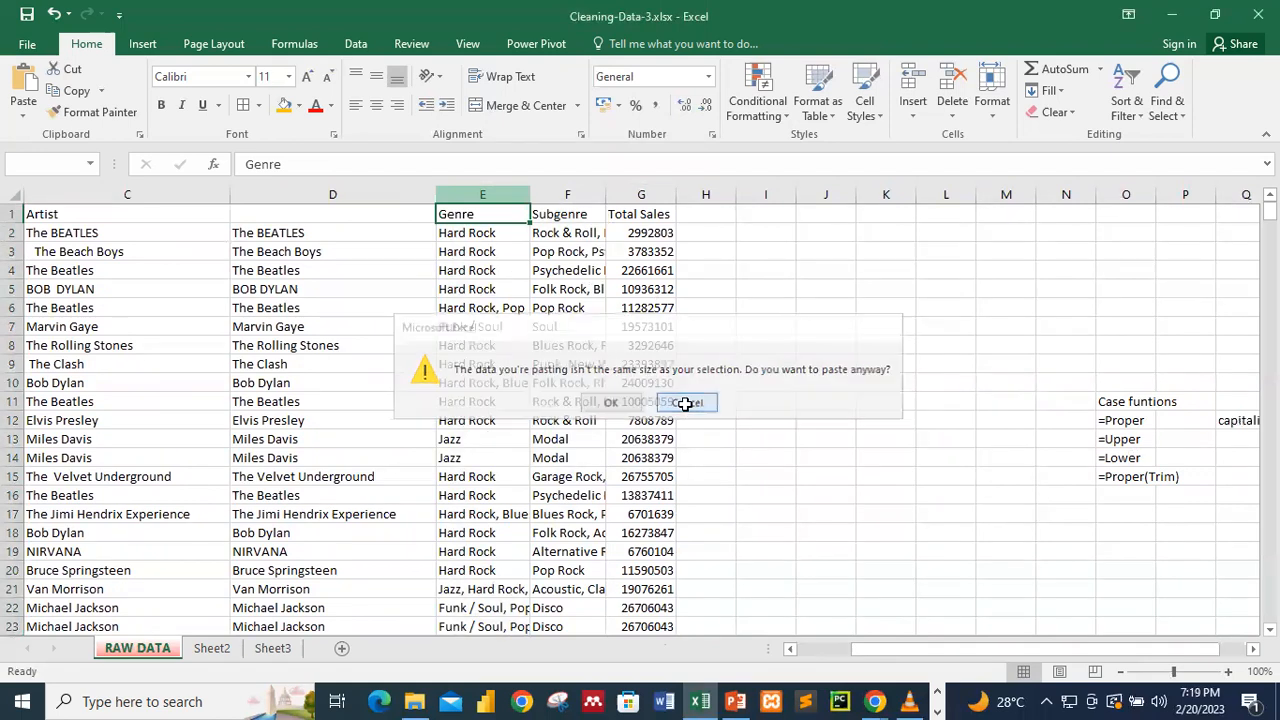
Insert a blank column between the trimmed names and Genre, and make it slightly narrower
right_click(455, 195)
left_click(522, 331)
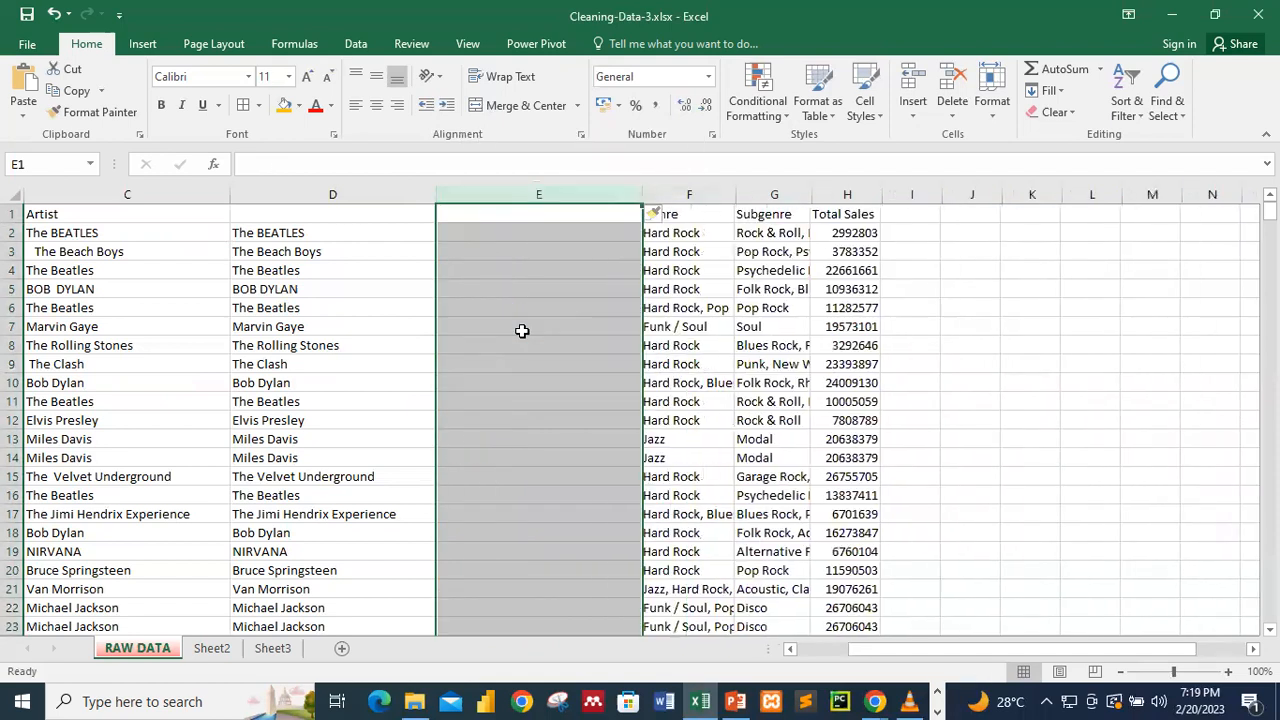
left_click(517, 294)
left_click_drag(643, 194, 589, 194)
Enter the formula =UPPER(C2) in cell E2 and fill it down column E to convert the artist names to uppercase
left_click(524, 233)
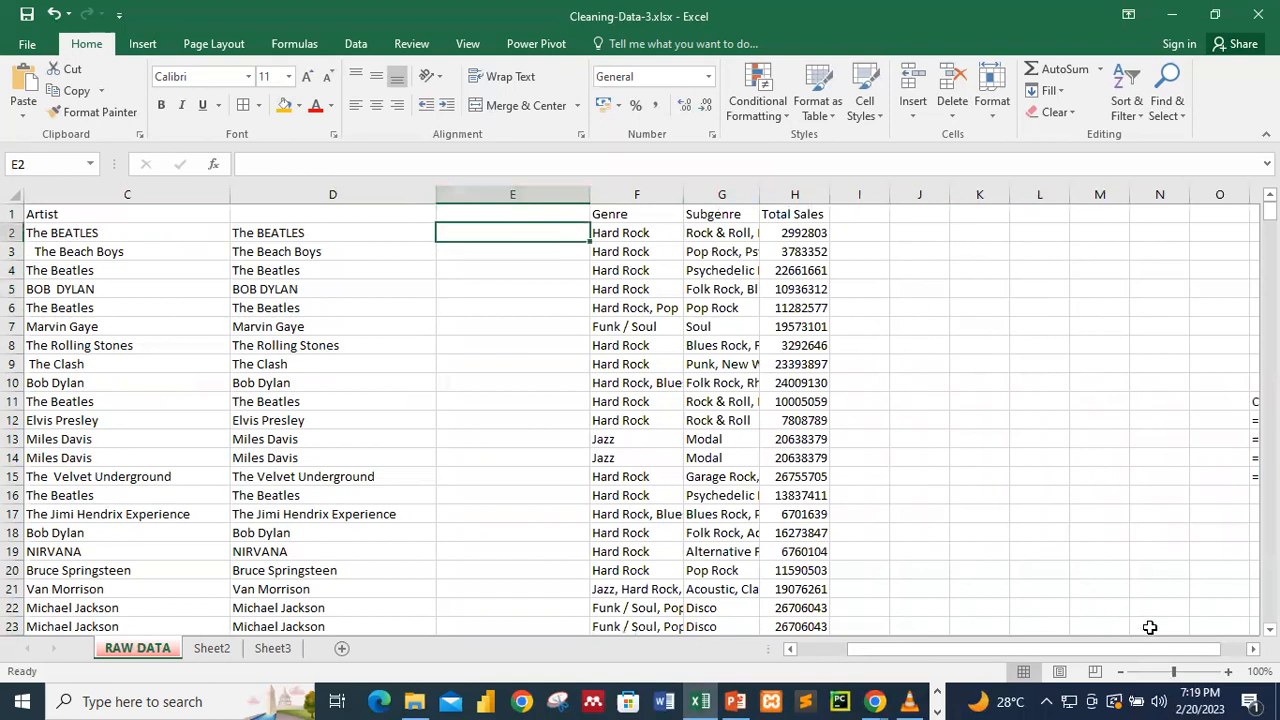
left_click(1252, 649)
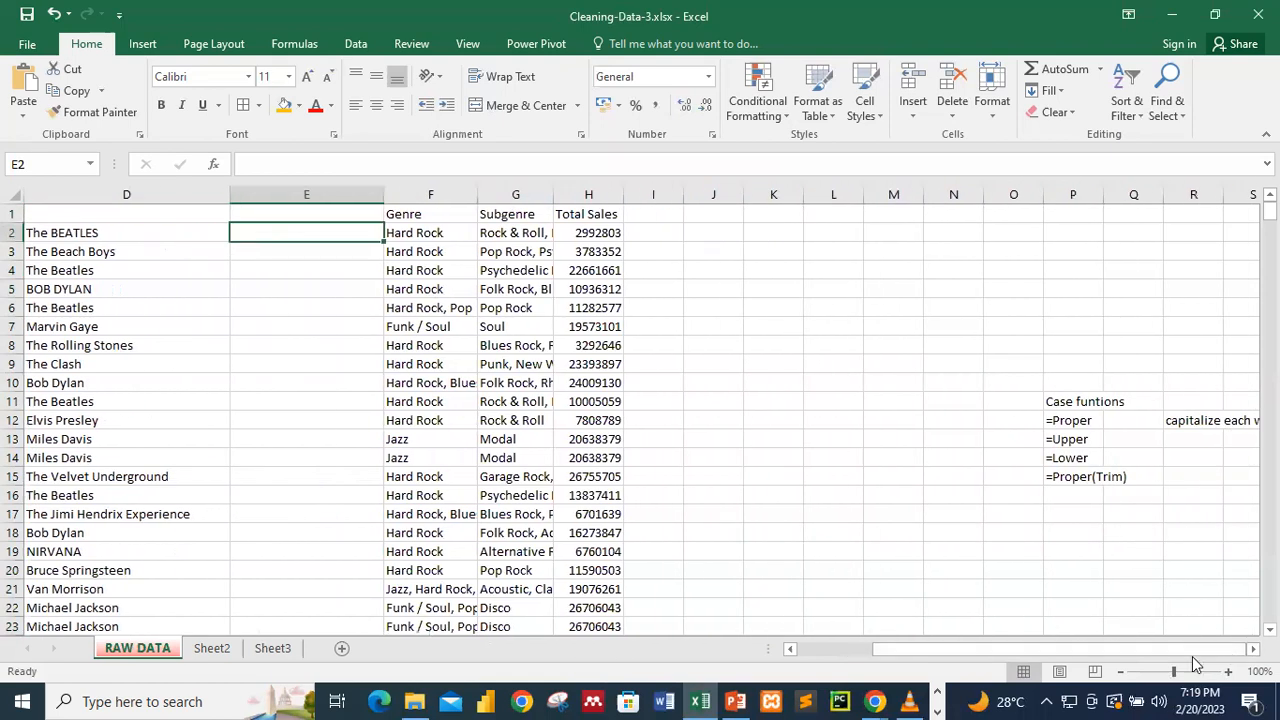
left_click_drag(1175, 650, 1125, 649)
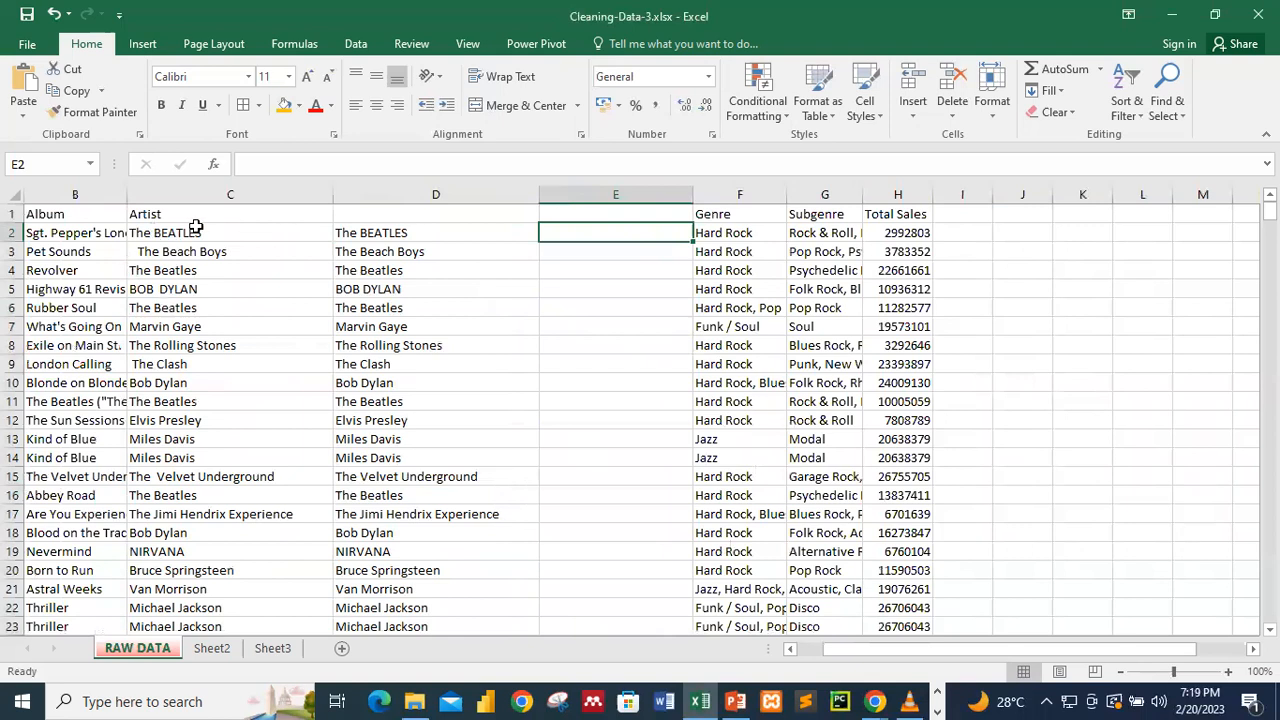
mouse_move(1160, 657)
left_mouse_down()
mouse_move(1235, 655)
mouse_move(1138, 655)
left_mouse_up()
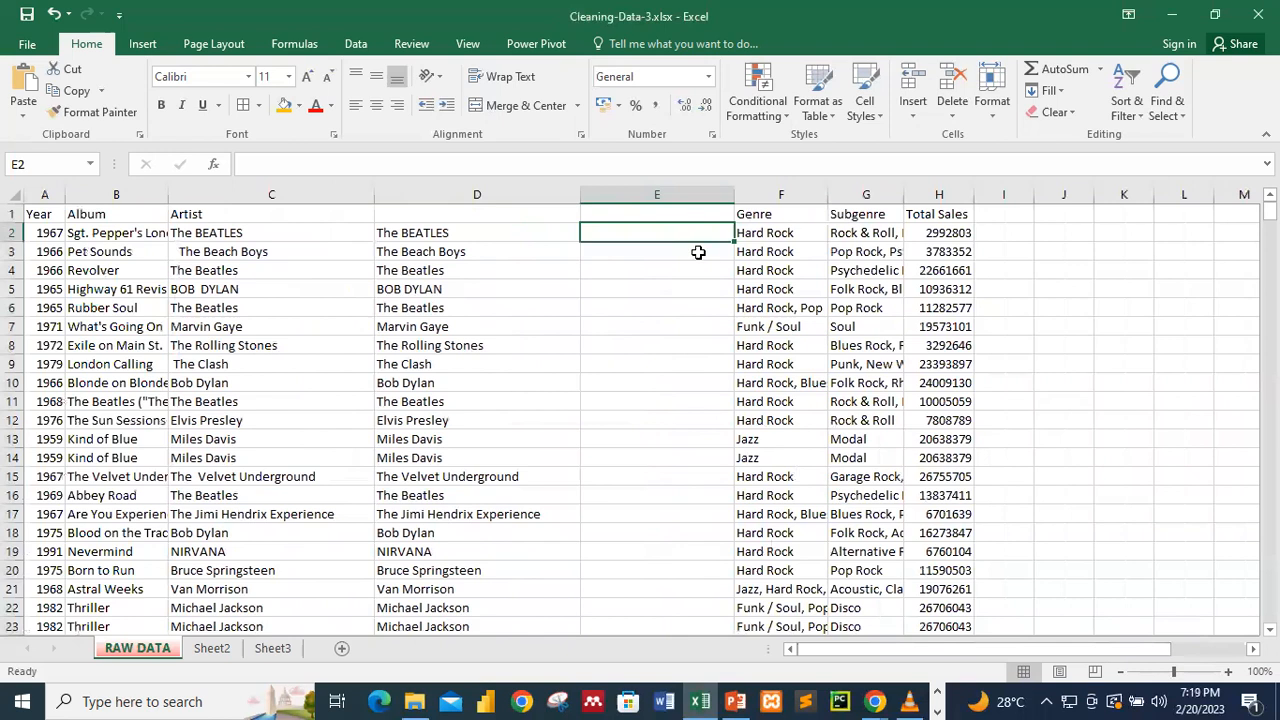
double_click(648, 233)
type("=upp")
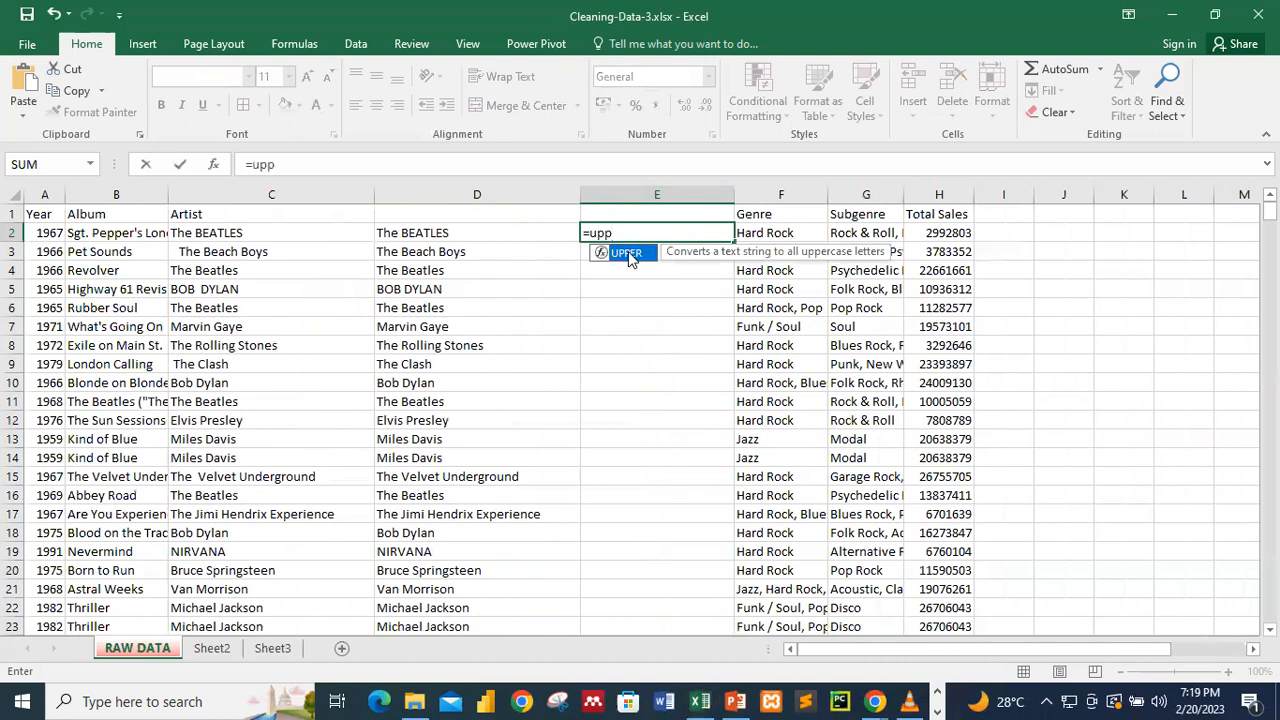
double_click(628, 251)
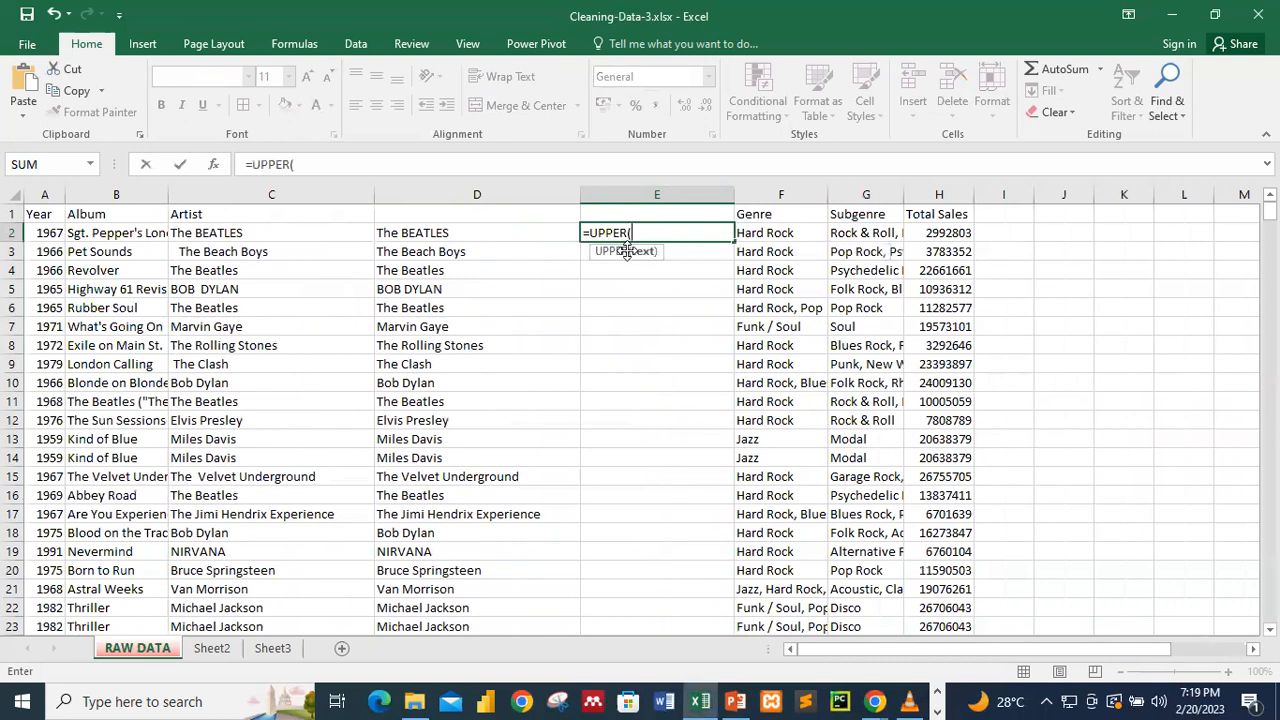
left_click(250, 233)
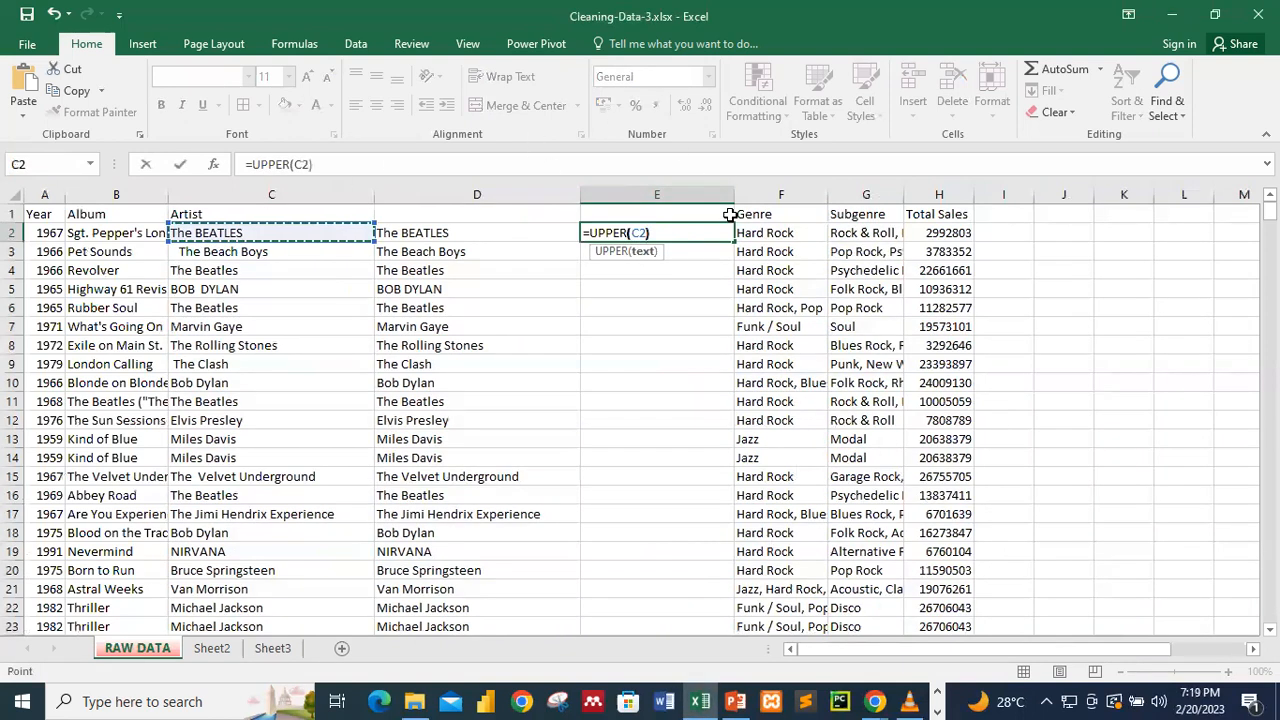
key("Return")
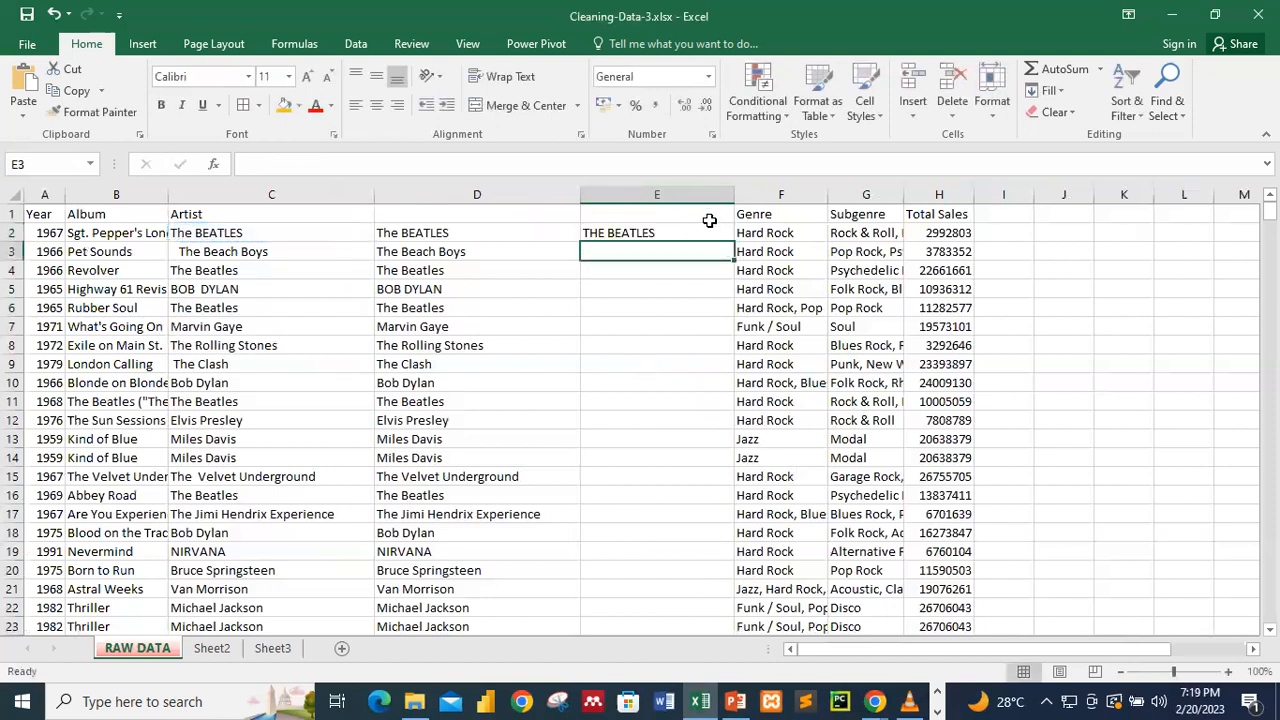
left_click(704, 232)
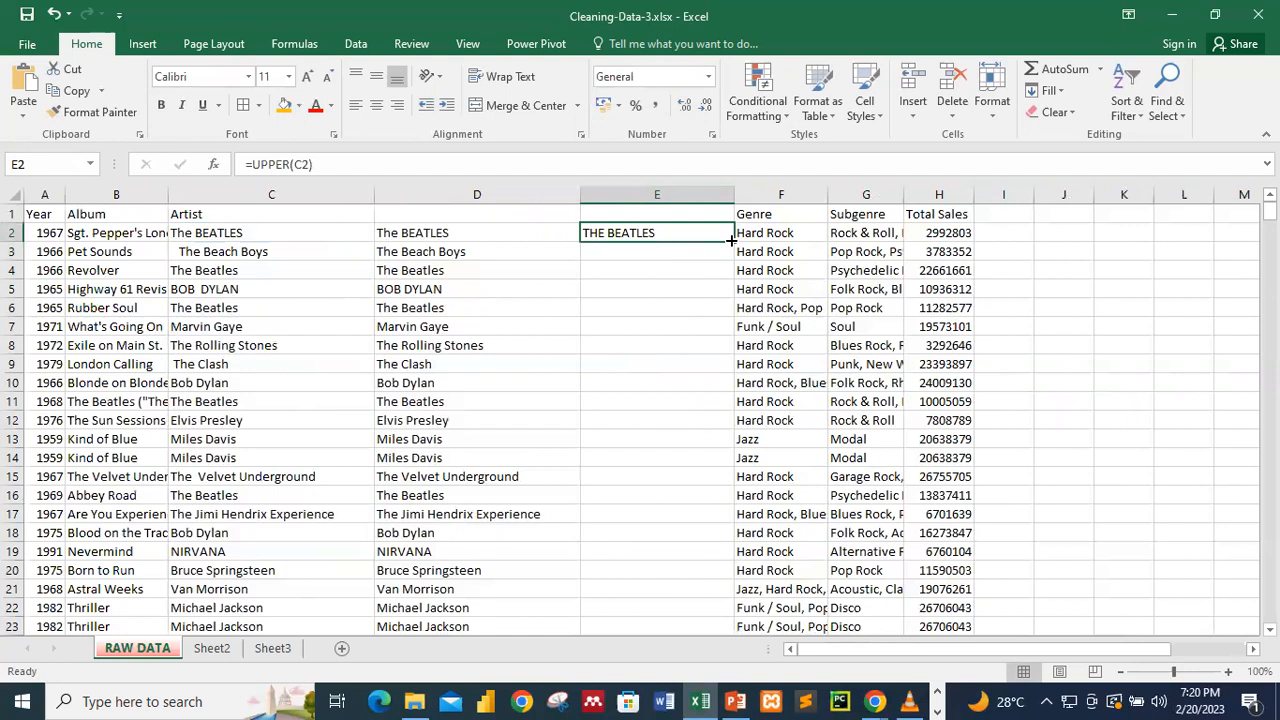
double_click(731, 240)
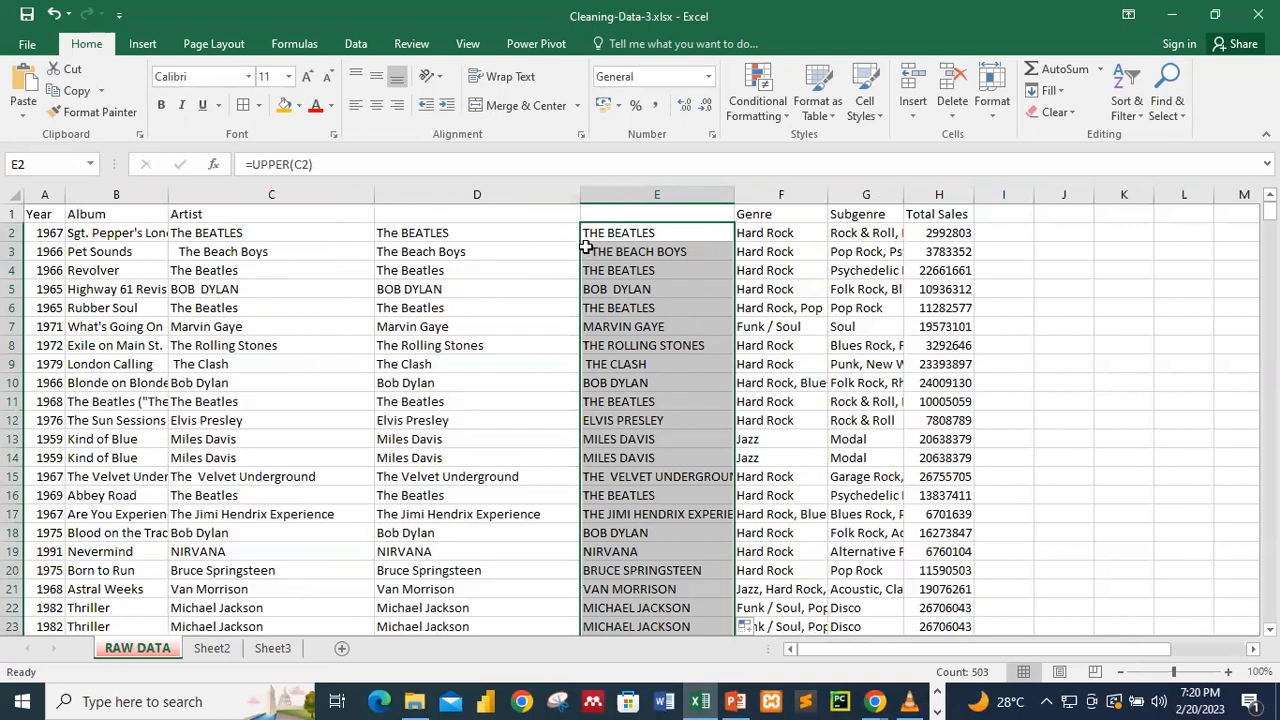
Clear cell E2 and delete the whole column of uppercase artist names
left_click(689, 231)
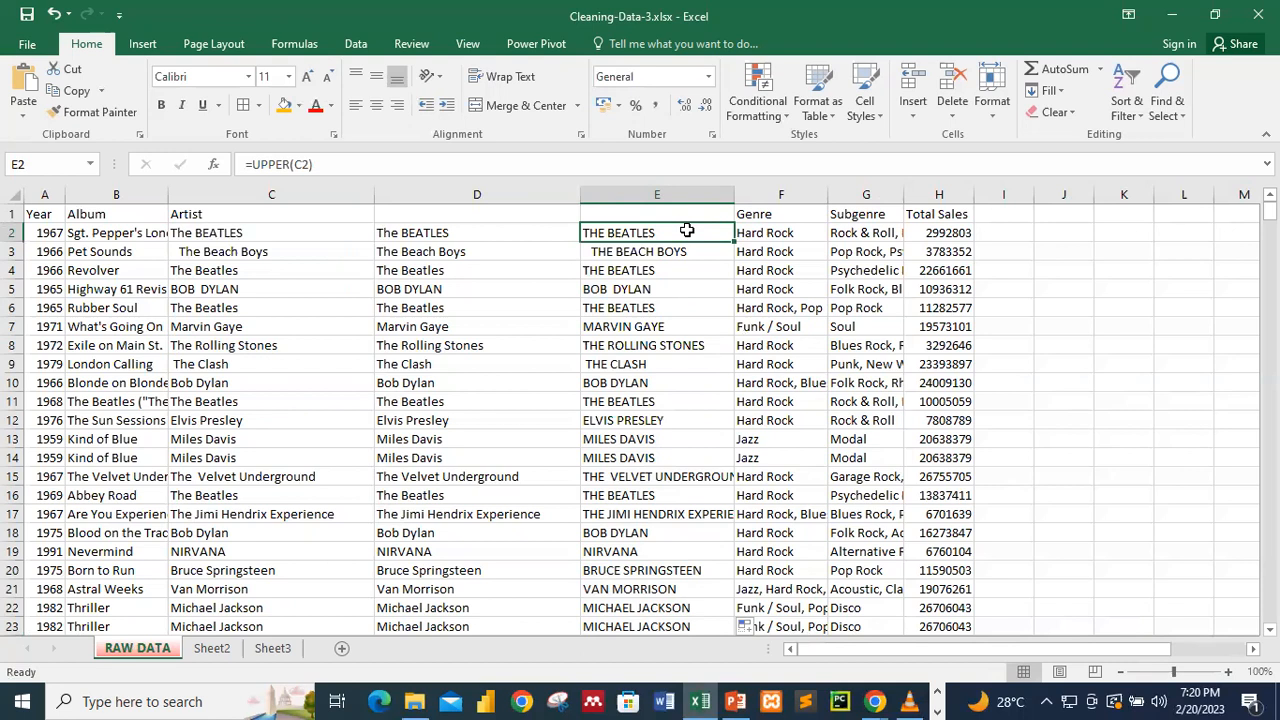
key("BackSpace")
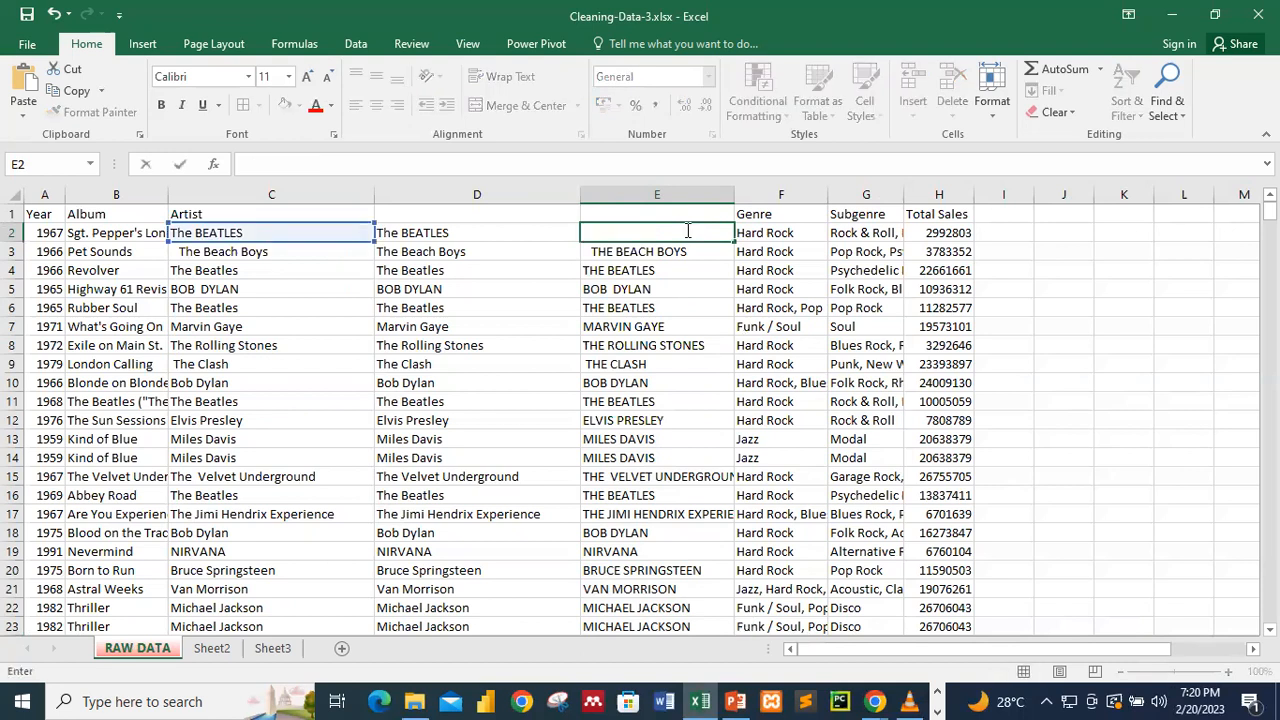
key("Return")
left_click(677, 230)
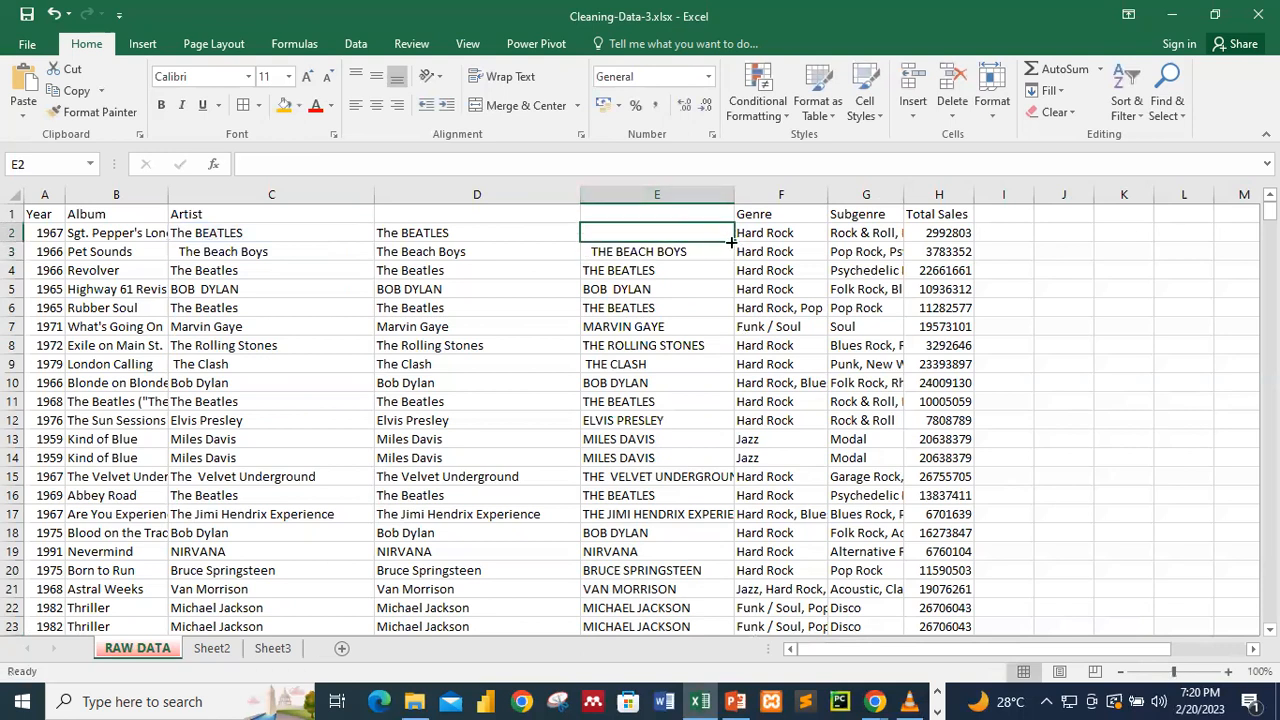
left_click(657, 193)
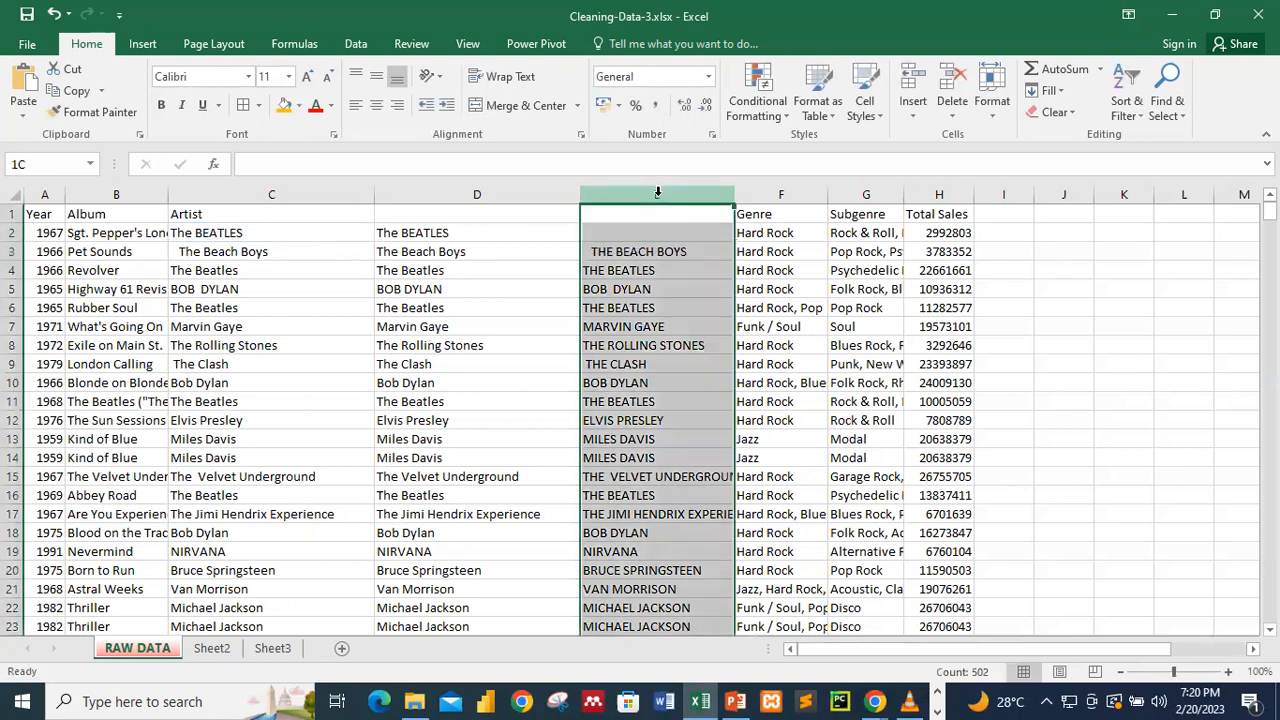
right_click(658, 196)
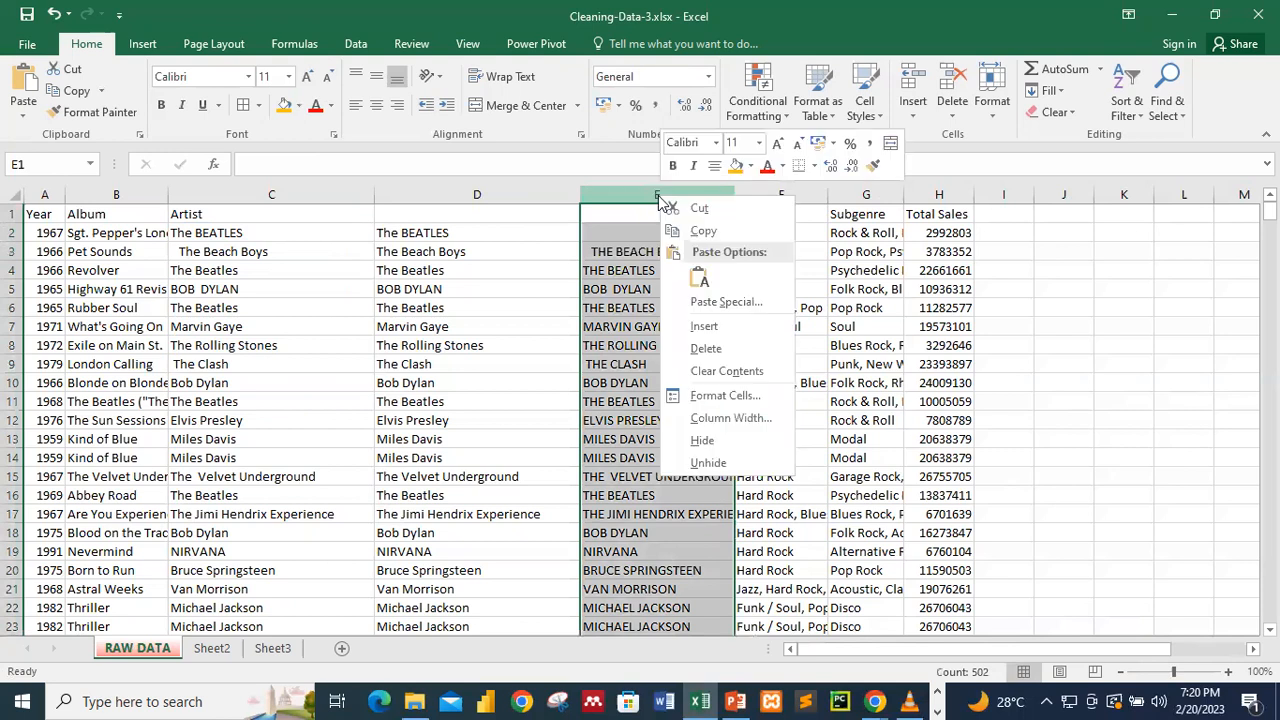
left_click(703, 348)
Insert a new blank column E between the trimmed names and Genre
left_click(565, 193)
left_click(605, 190)
right_click(607, 189)
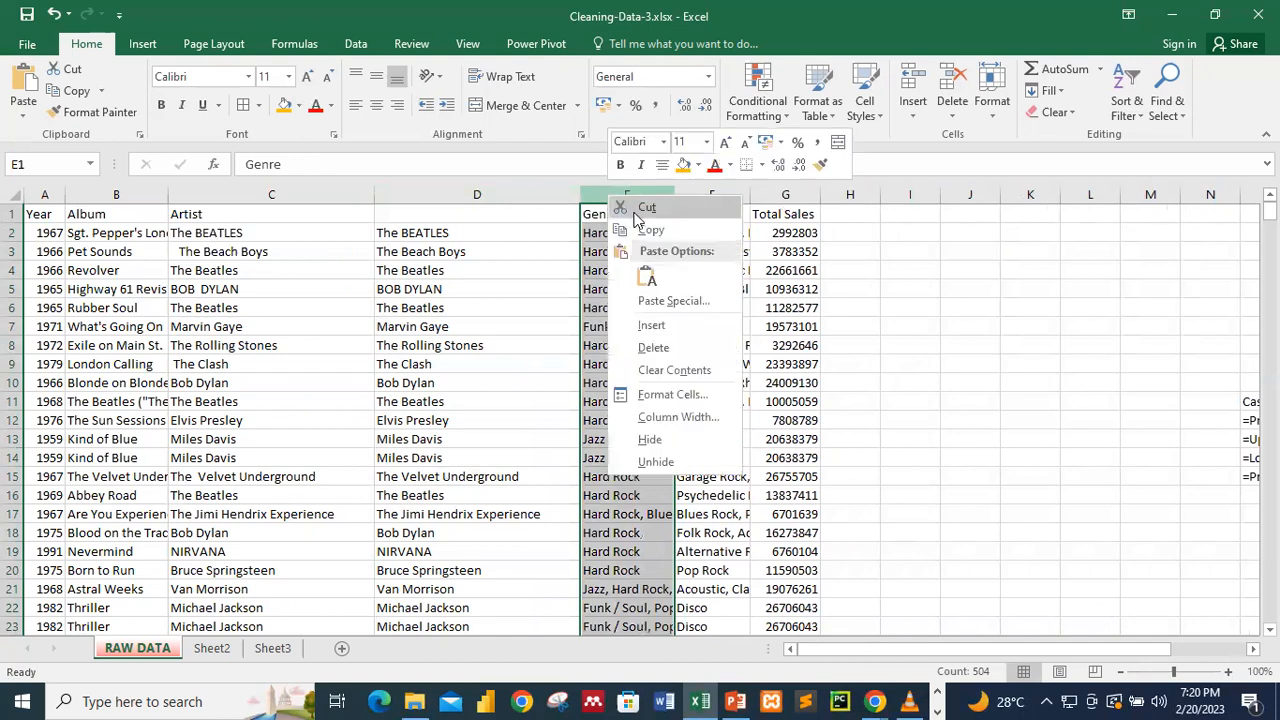
left_click(655, 325)
Enter the formula =LOWER(C2) in cell E2 and fill it down column E to convert the artist names to lowercase
left_click(634, 235)
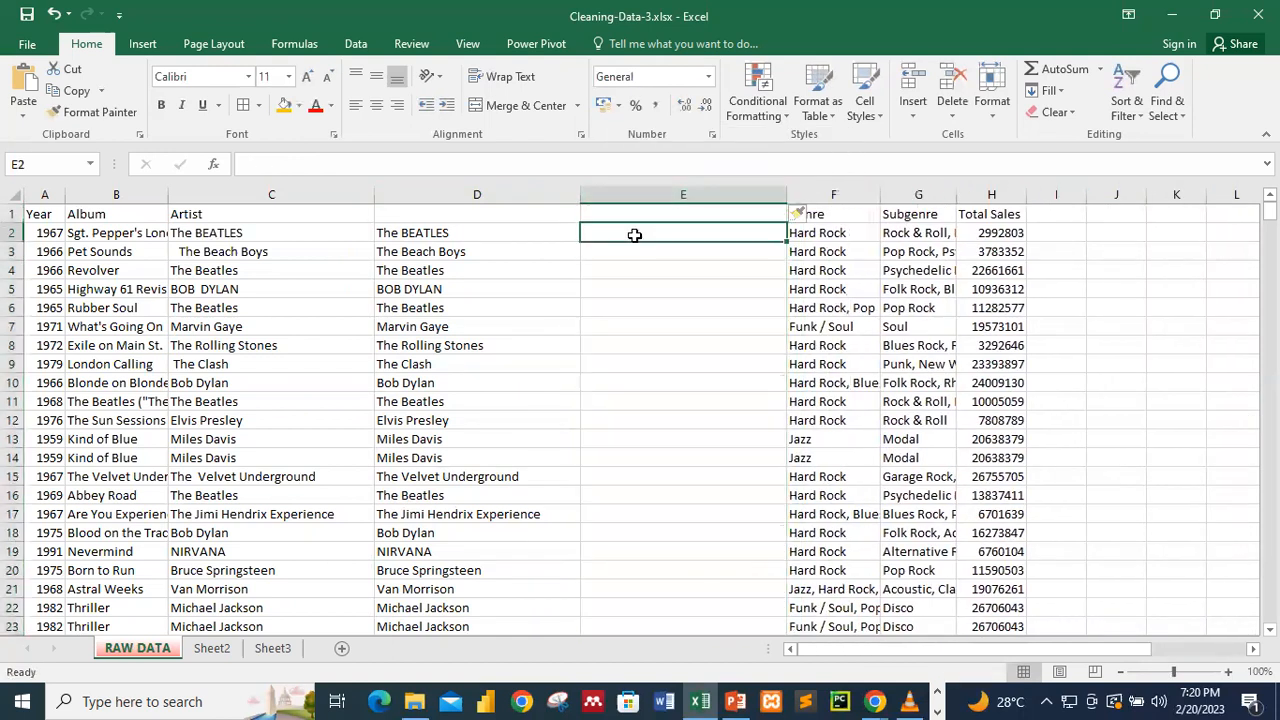
scroll(981, 443, "right", 5)
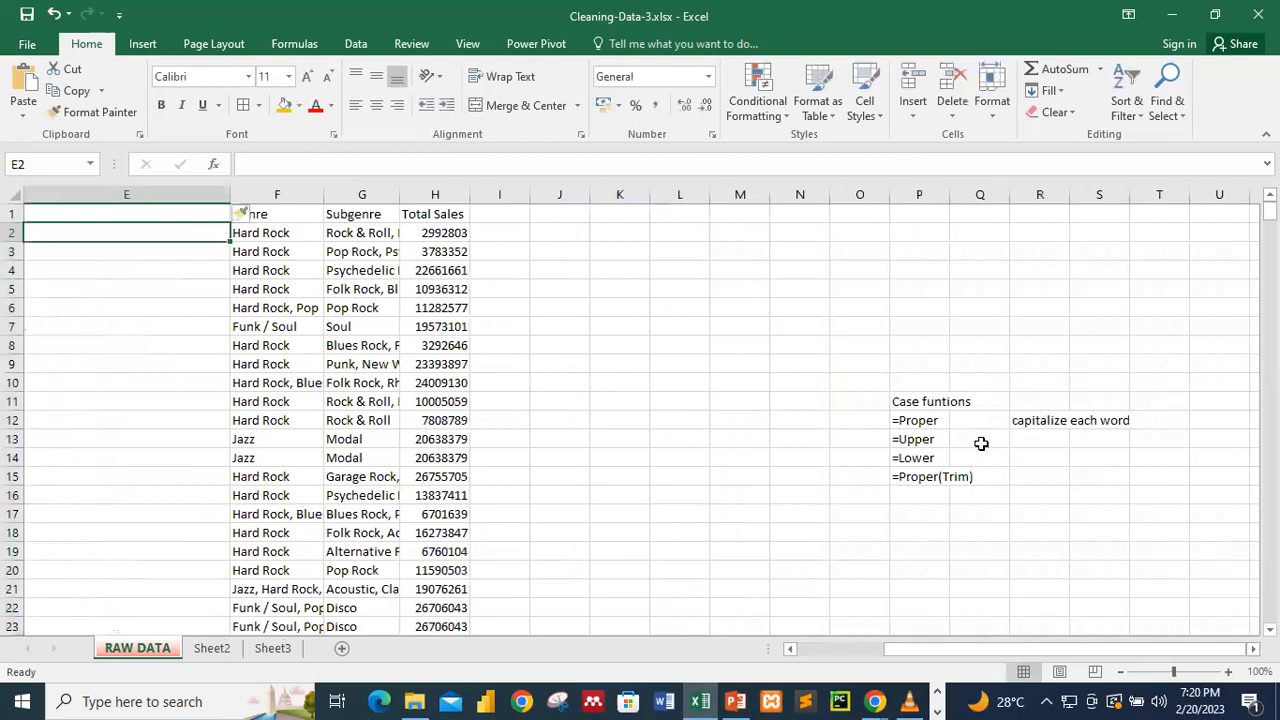
left_click(920, 458)
scroll(786, 651, "left", 3)
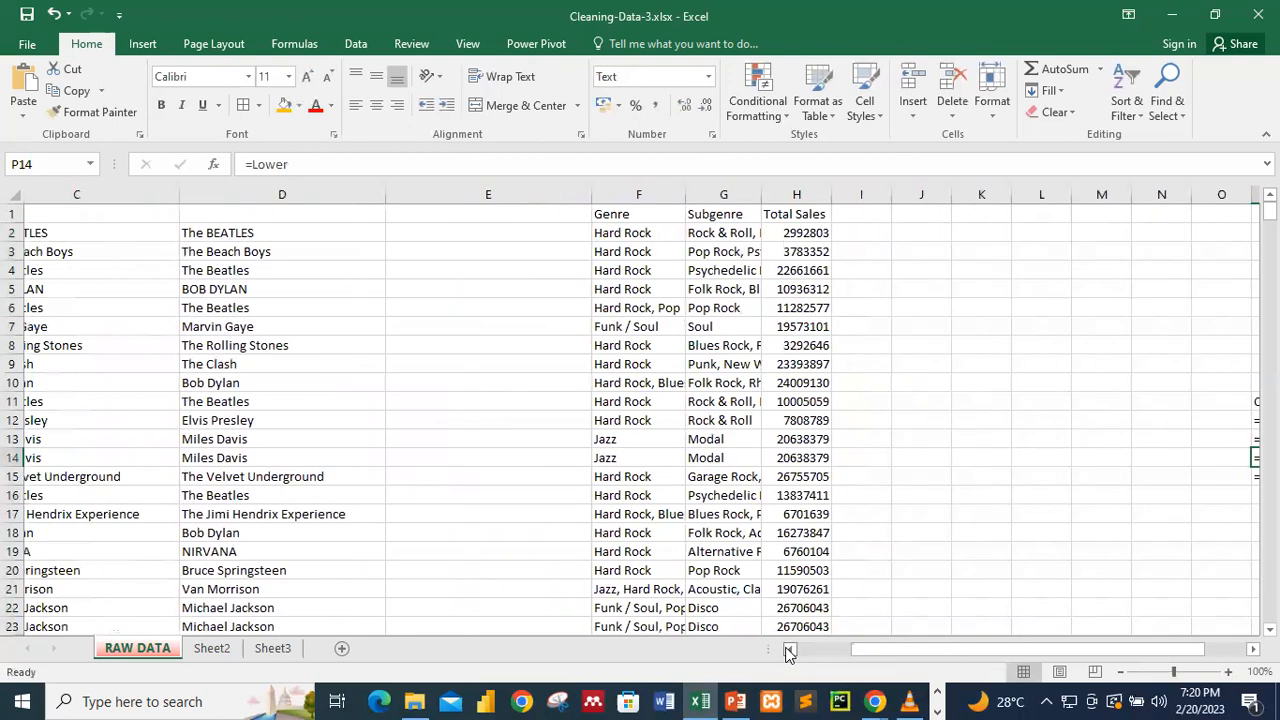
left_click(572, 236)
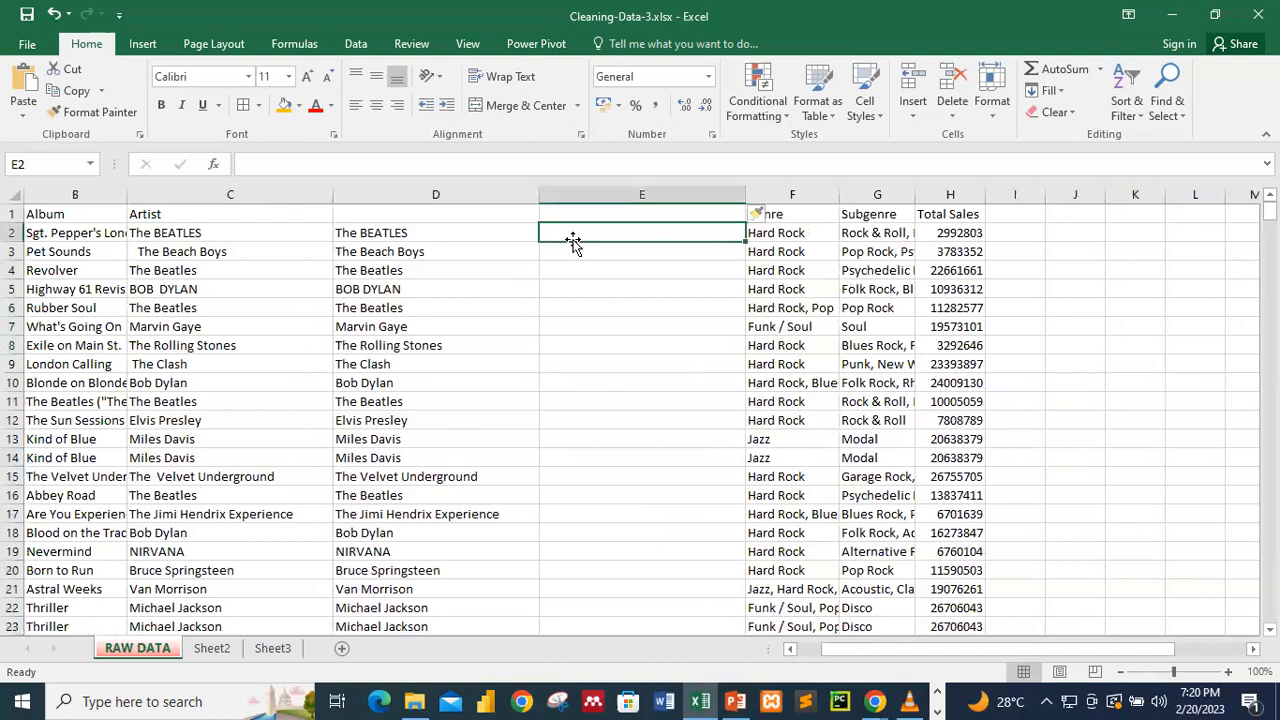
type("=lo")
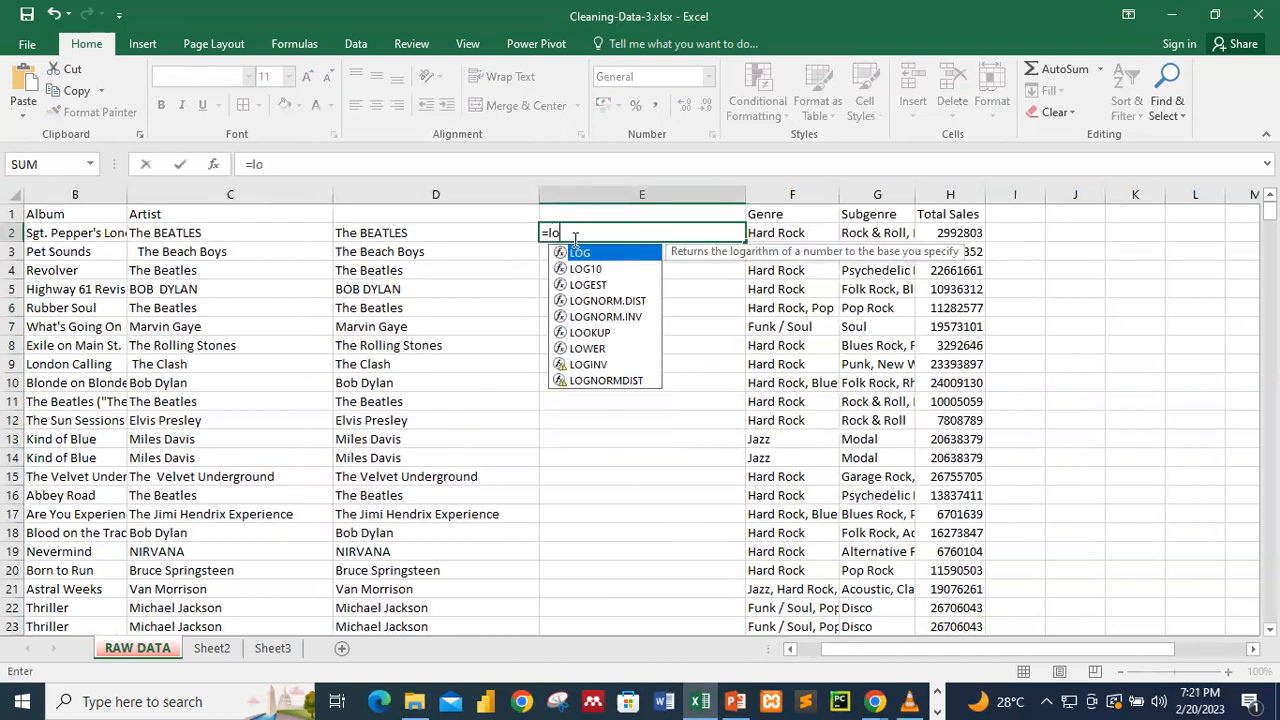
type("w")
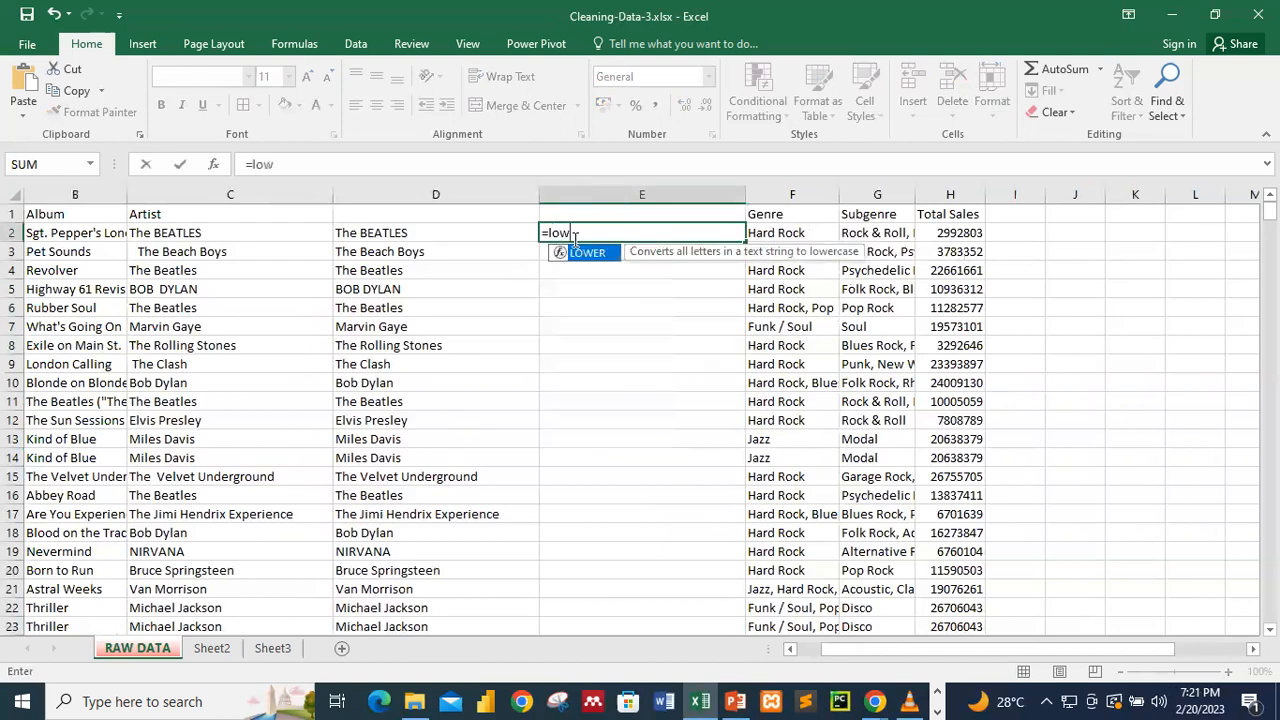
double_click(586, 253)
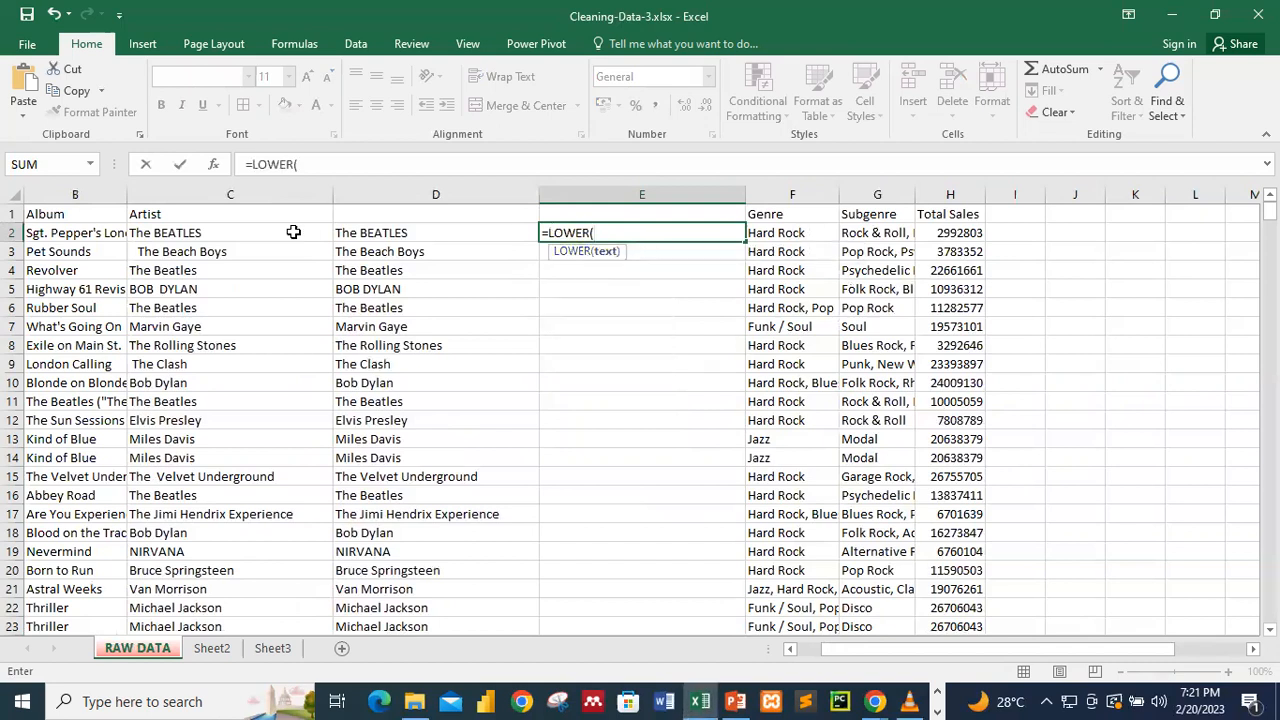
left_click(238, 240)
type(")")
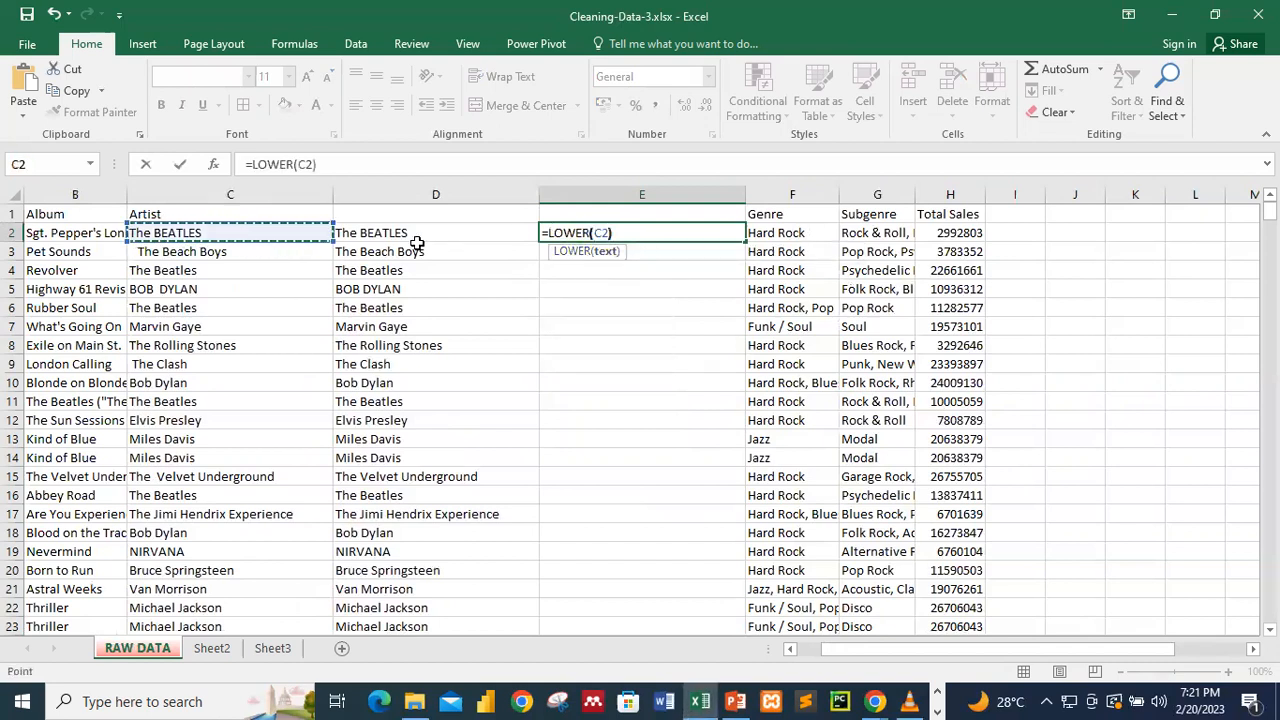
left_click(179, 164)
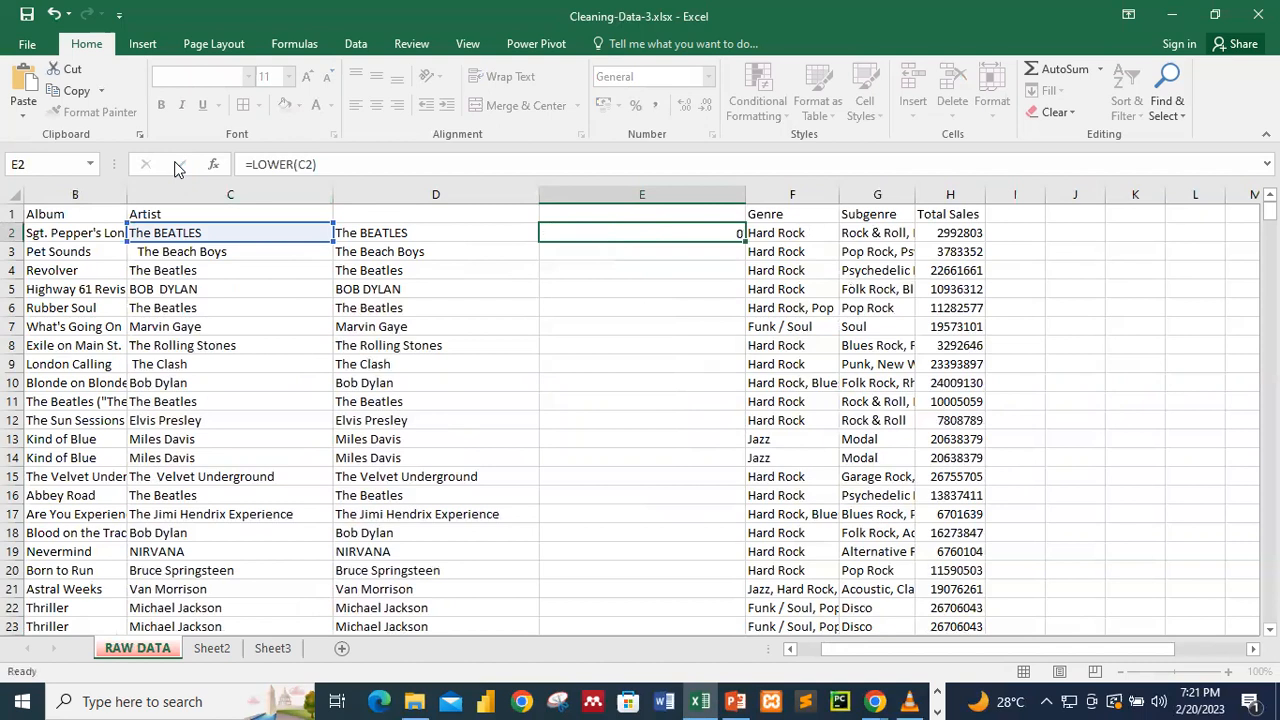
double_click(744, 238)
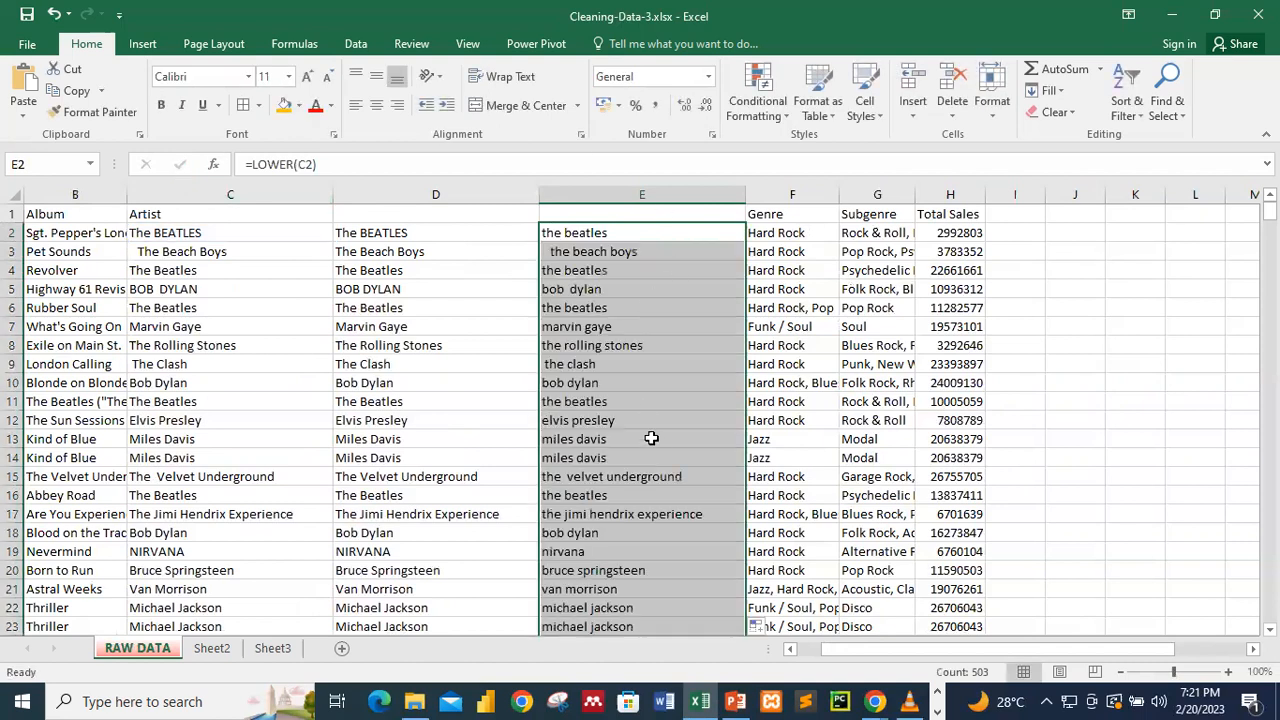
Review the lowercase artist names in column E and inspect the formula in cell E3
scroll(657, 423, "down", 2)
scroll(657, 423, "up", 6)
scroll(657, 423, "down", 6)
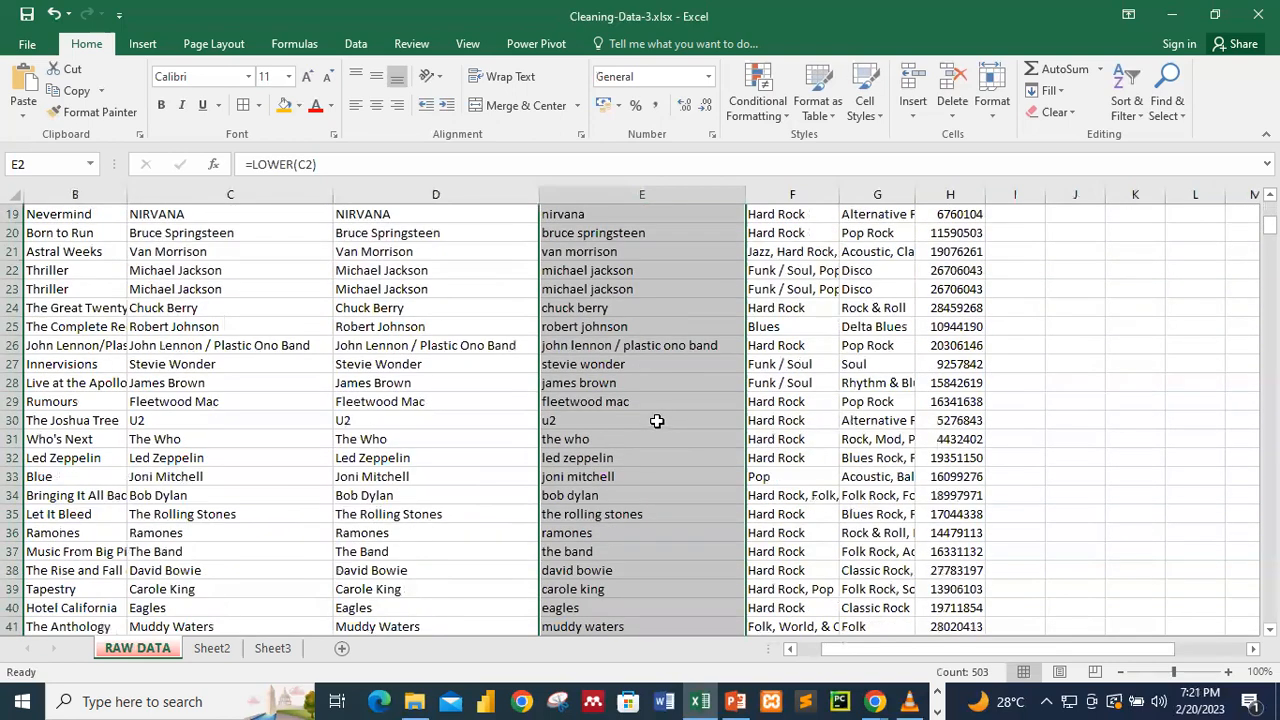
scroll(657, 421, "up", 6)
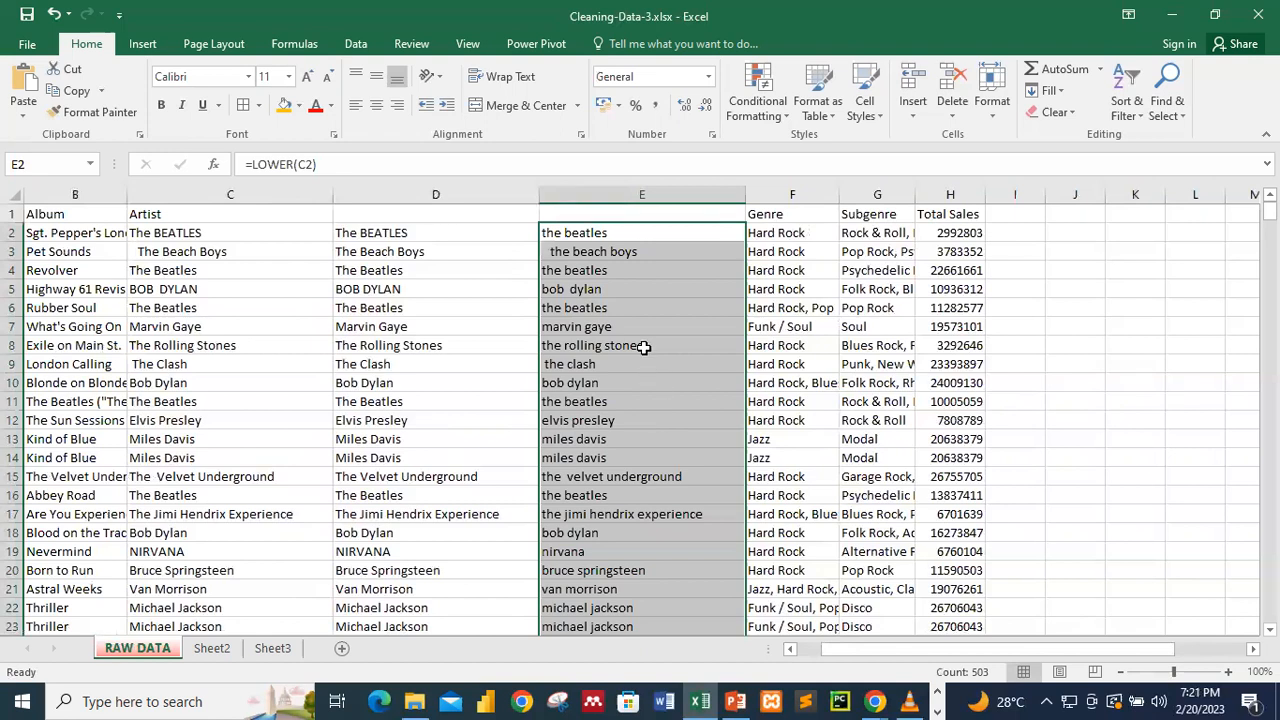
left_click(546, 256)
double_click(546, 256)
left_click(184, 165)
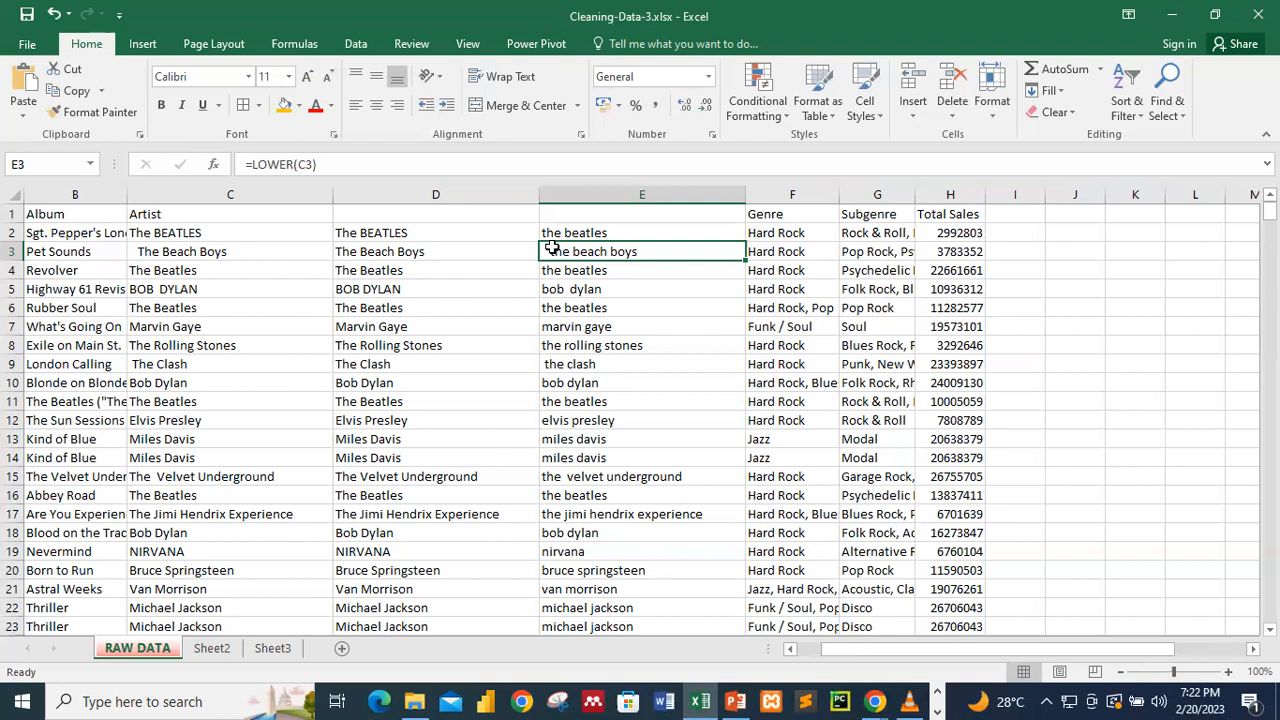
Delete the column of lowercase artist names and insert a new blank column E before Genre
left_click(607, 196)
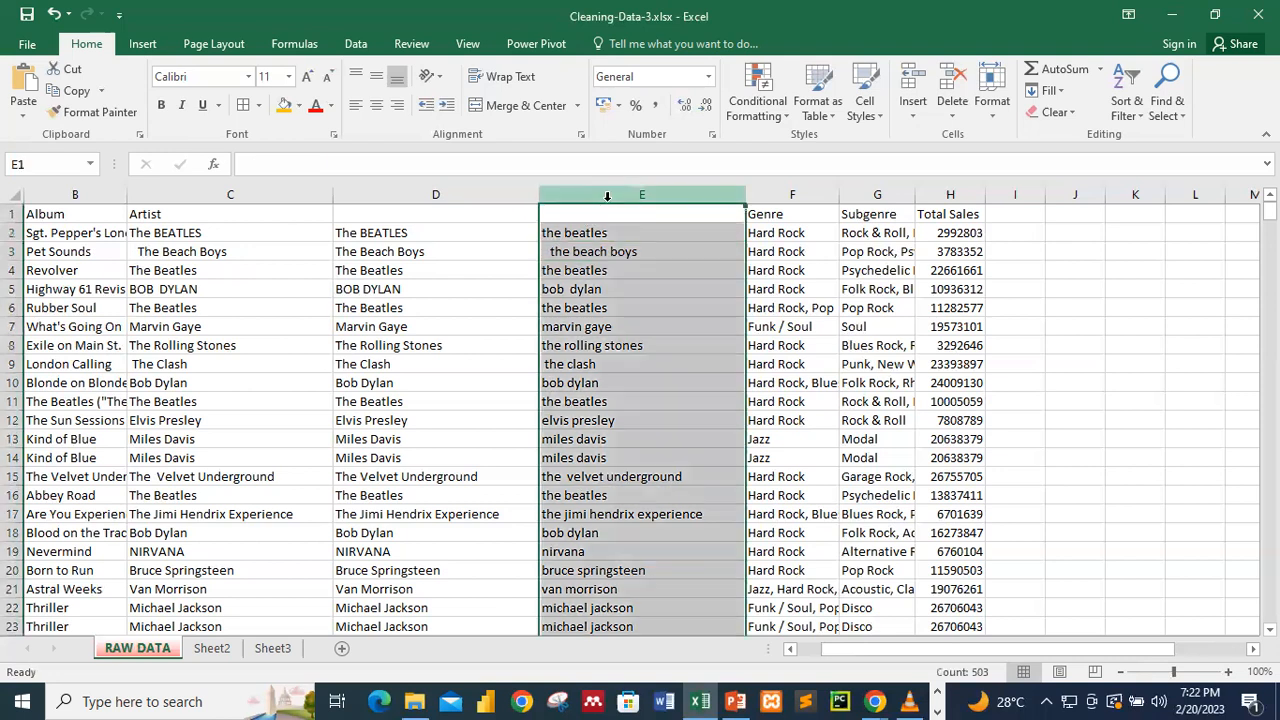
right_click(607, 196)
left_click(660, 356)
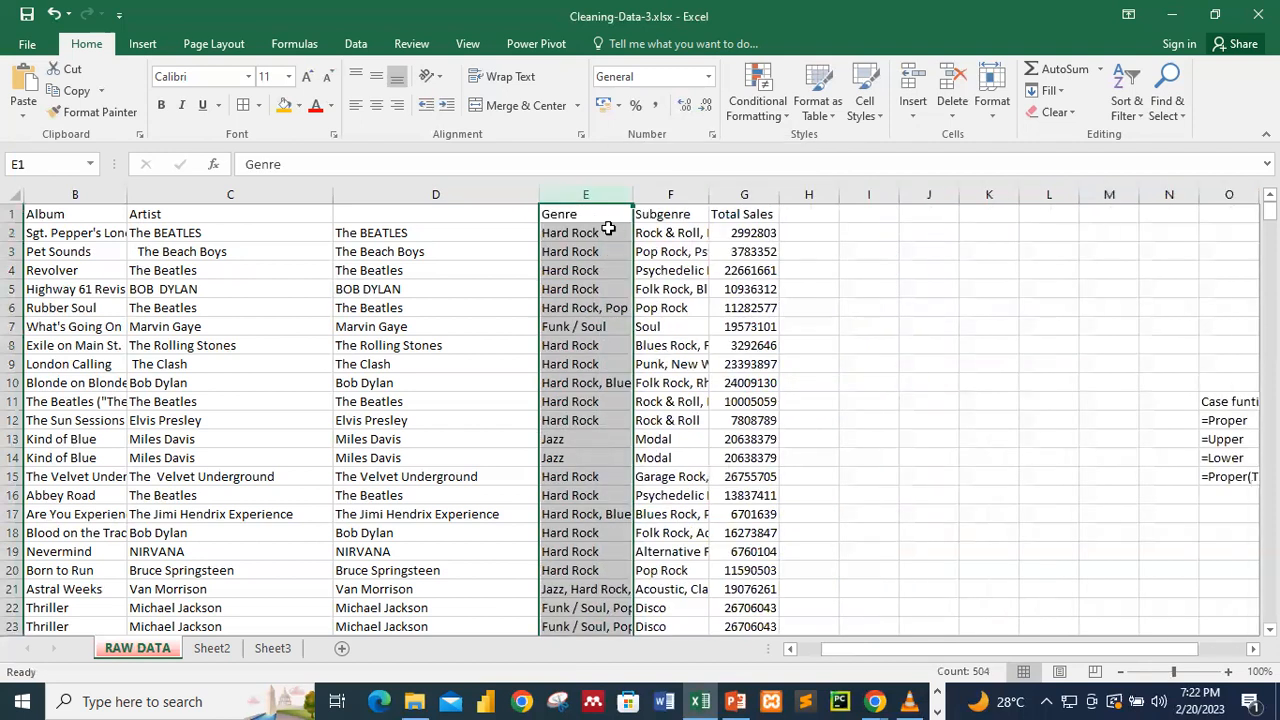
right_click(588, 196)
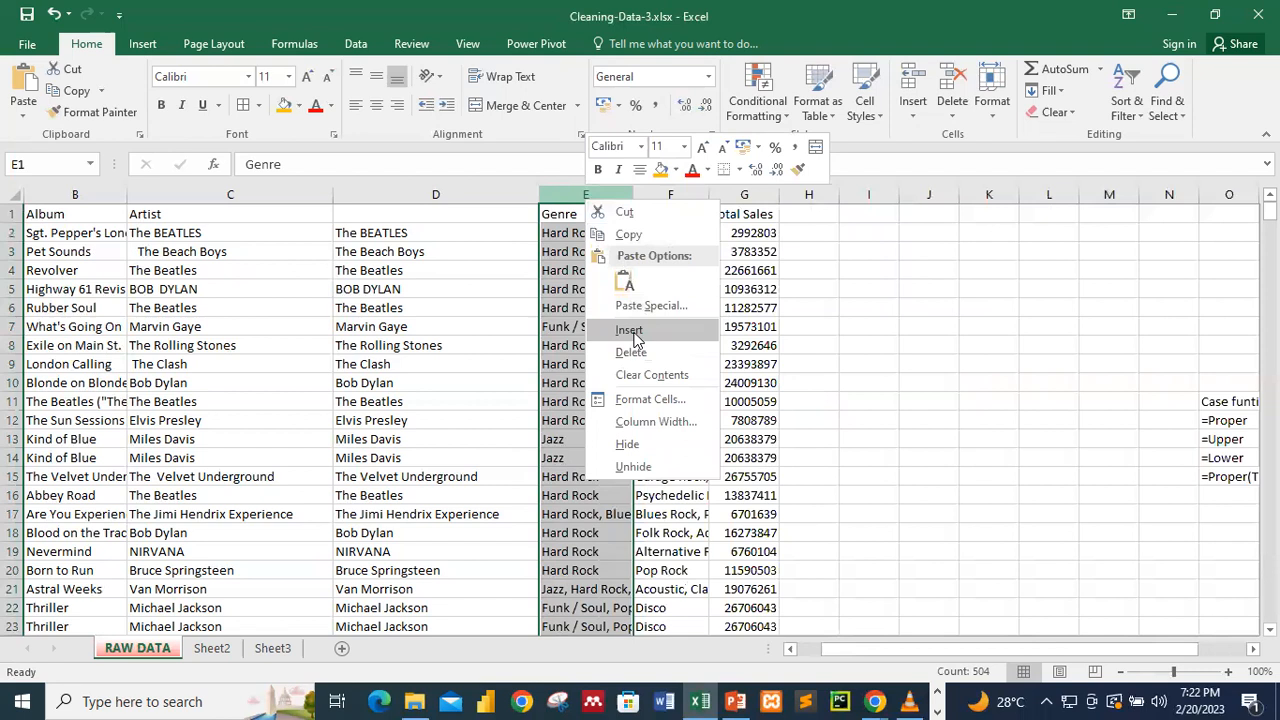
left_click(630, 332)
Enter the formula =PROPER(C2) in cell E2 and fill it down column E to capitalize each word of the artist names
left_click(606, 233)
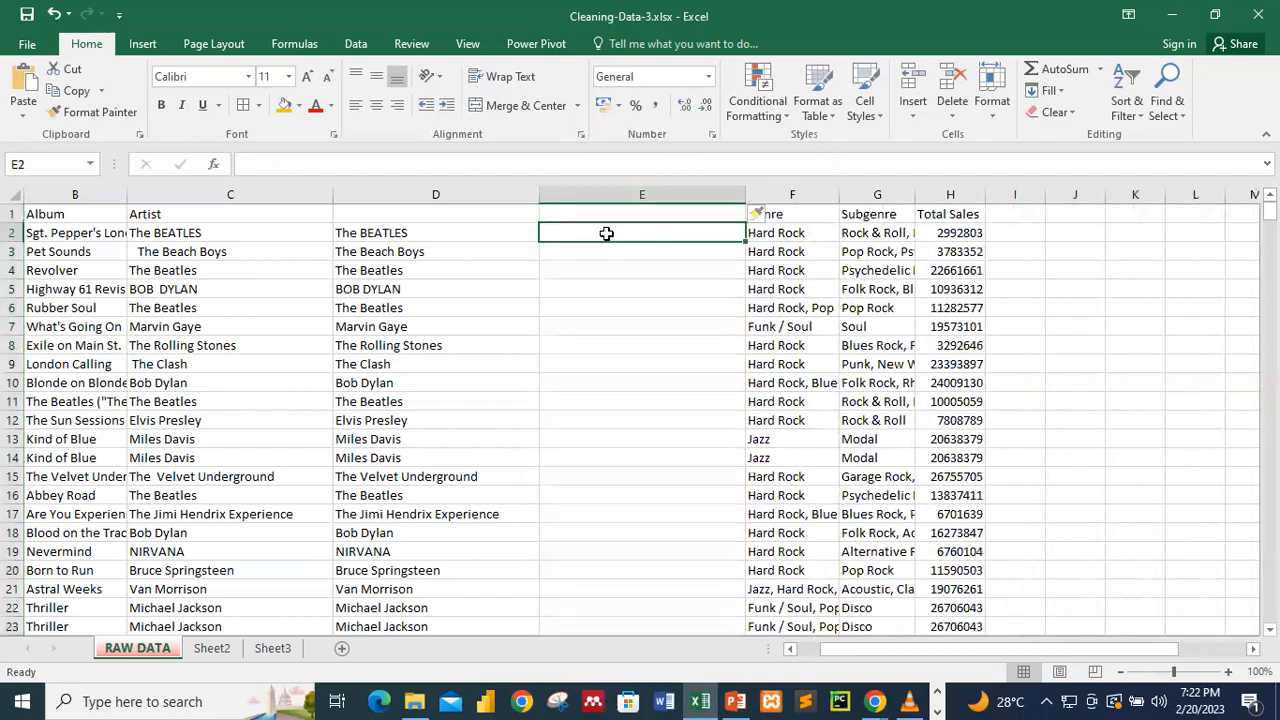
type("=")
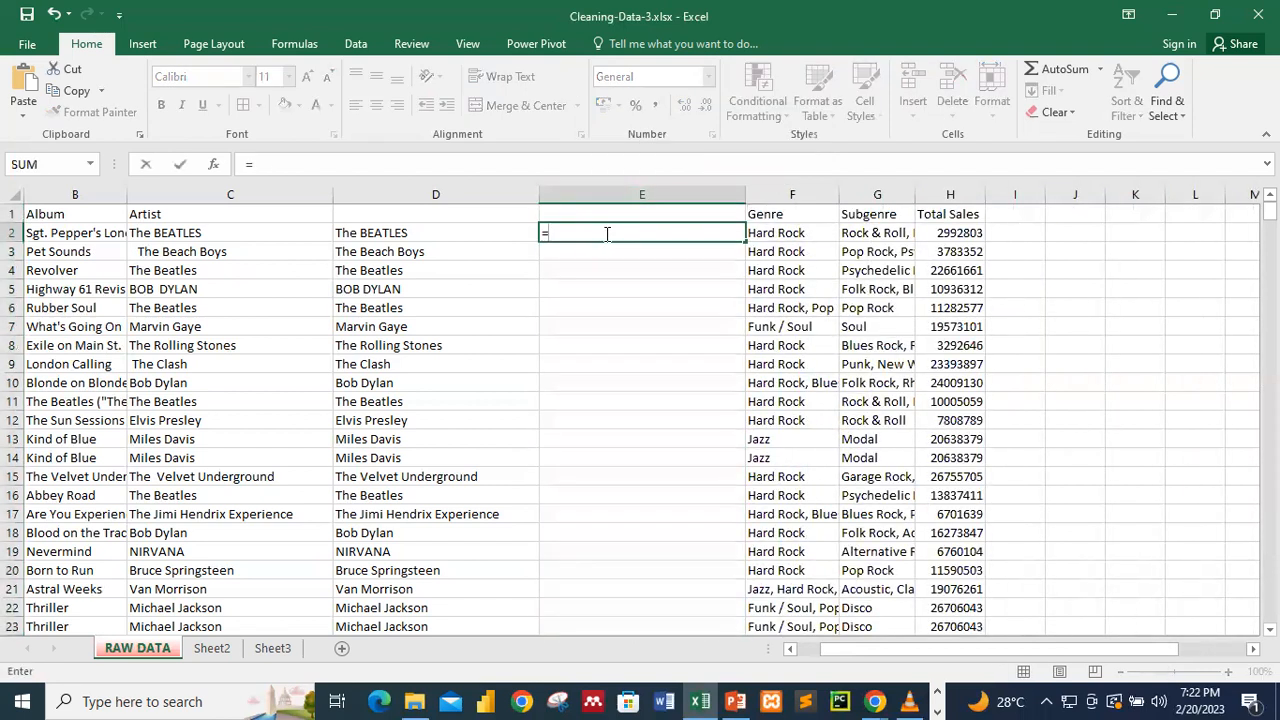
type("pro")
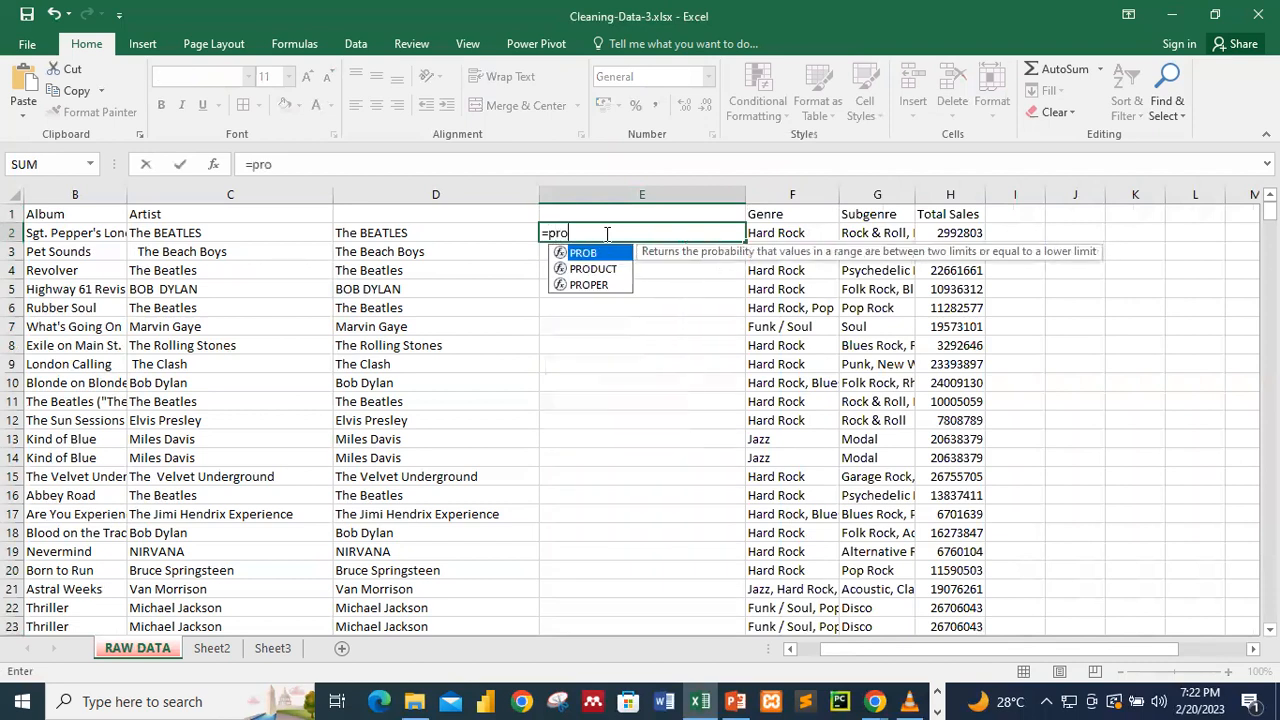
double_click(599, 285)
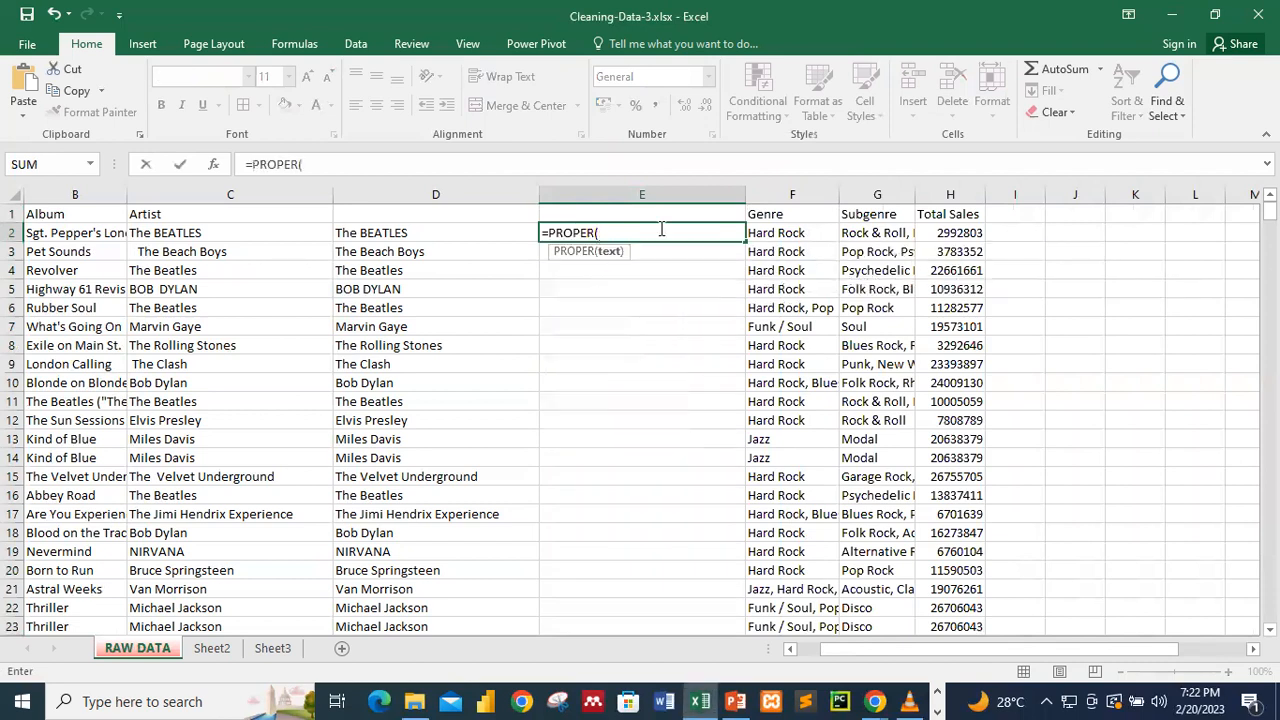
left_click(205, 238)
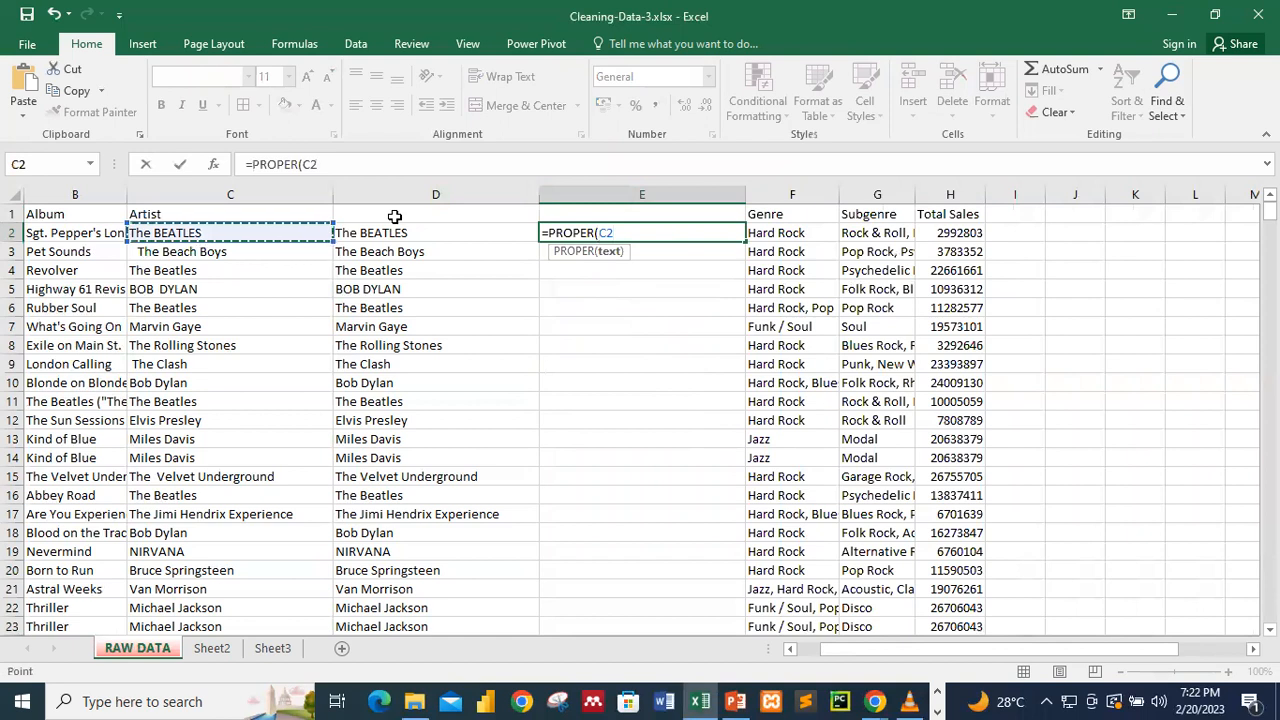
type(")")
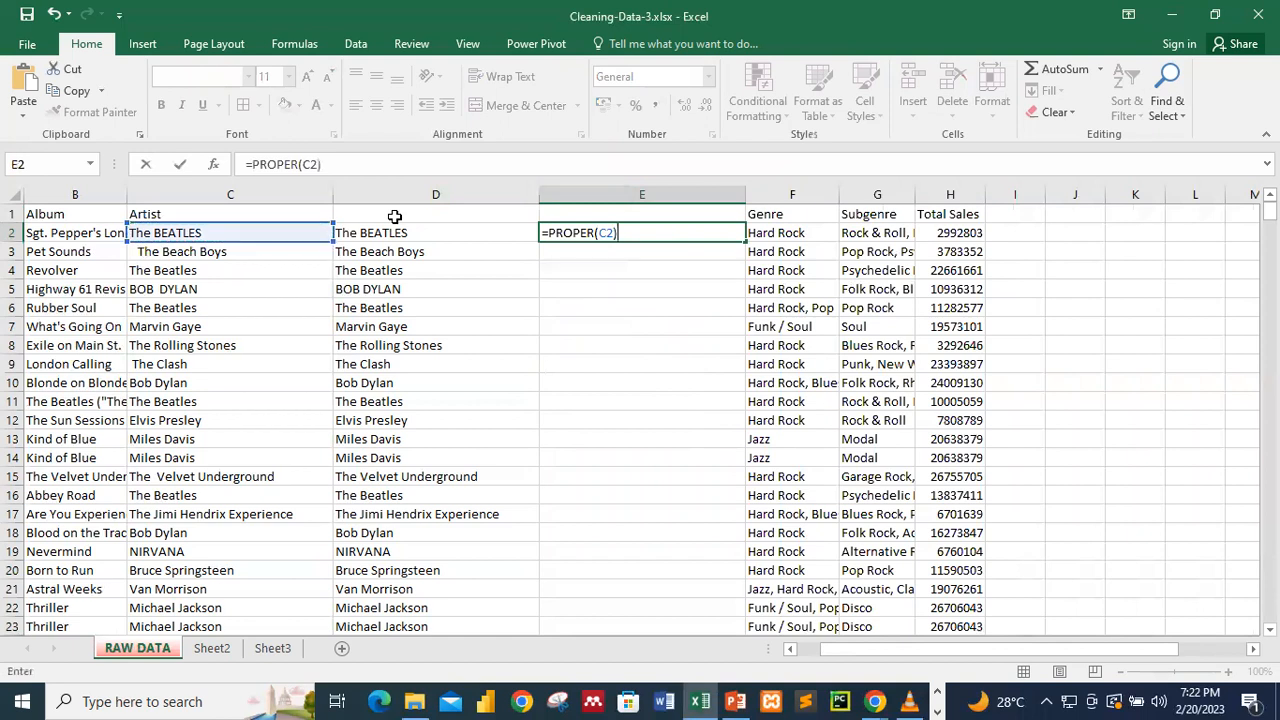
left_click(179, 167)
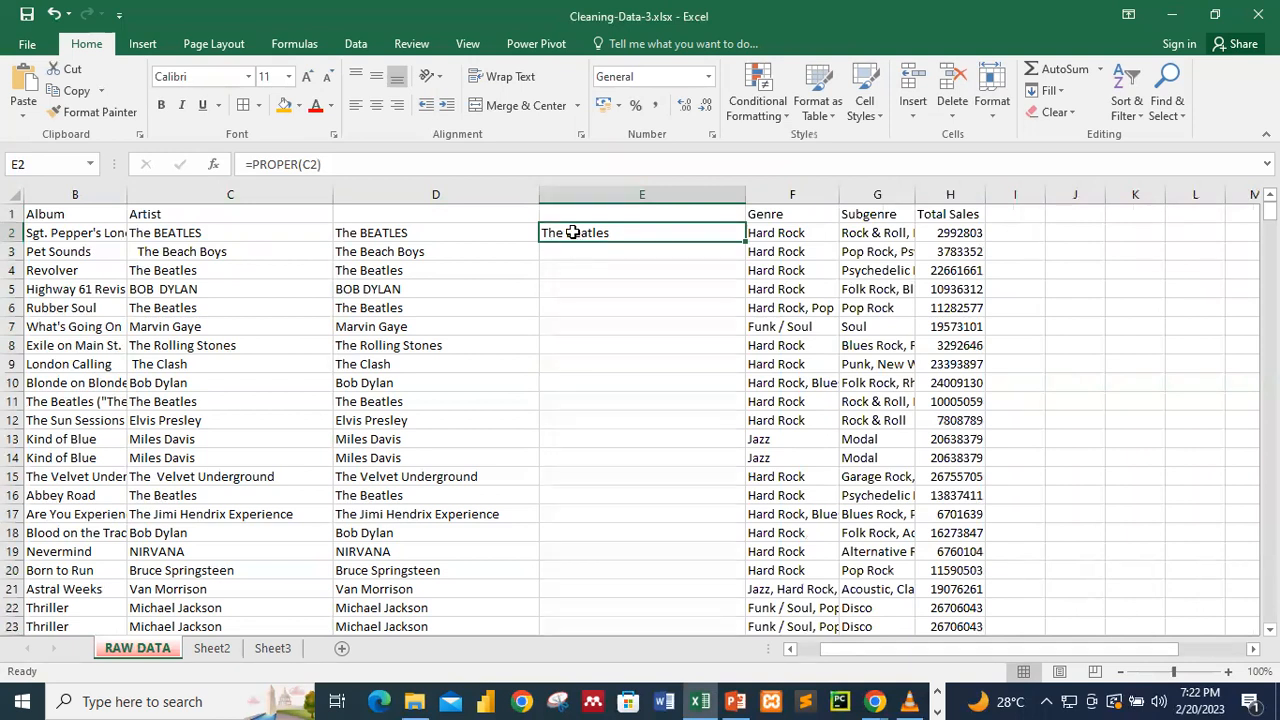
double_click(744, 241)
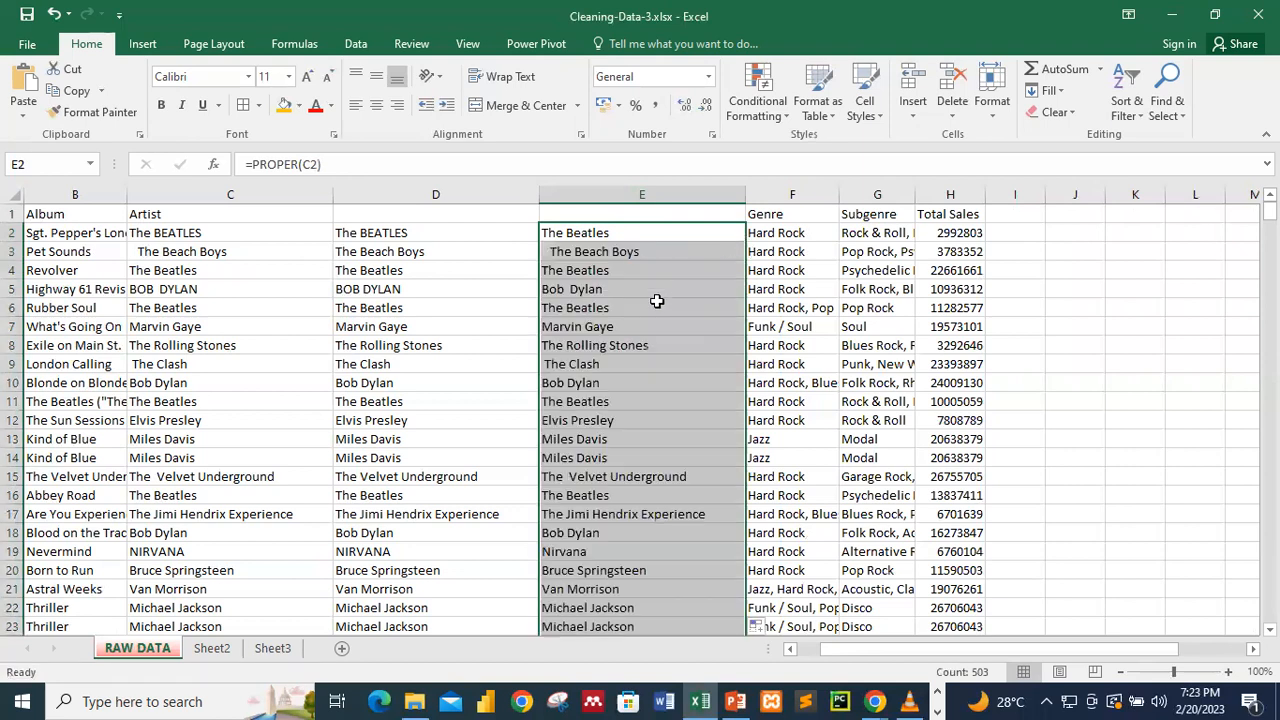
Examine the proper-case artist names in column E and the notes on the Proper, Upper and Lower functions in cells P12 to P14
scroll(656, 300, "down", 4)
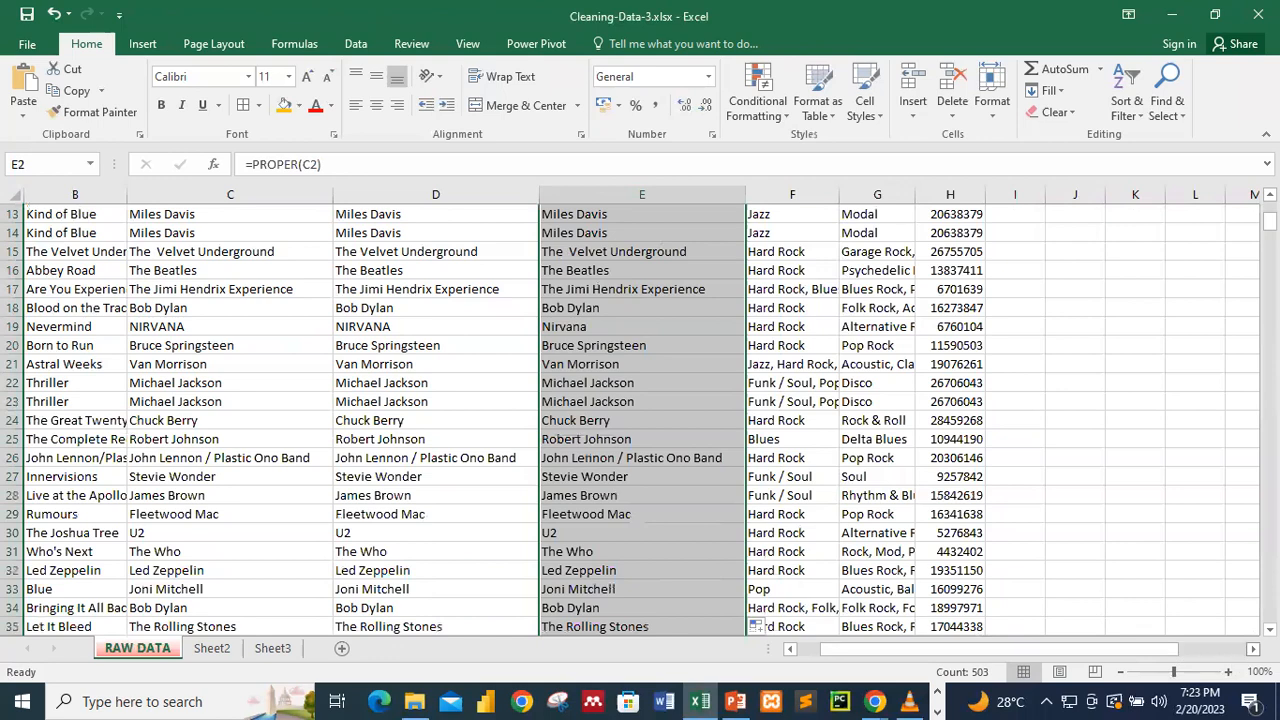
scroll(640, 420, "right", 6)
scroll(244, 485, "up", 1)
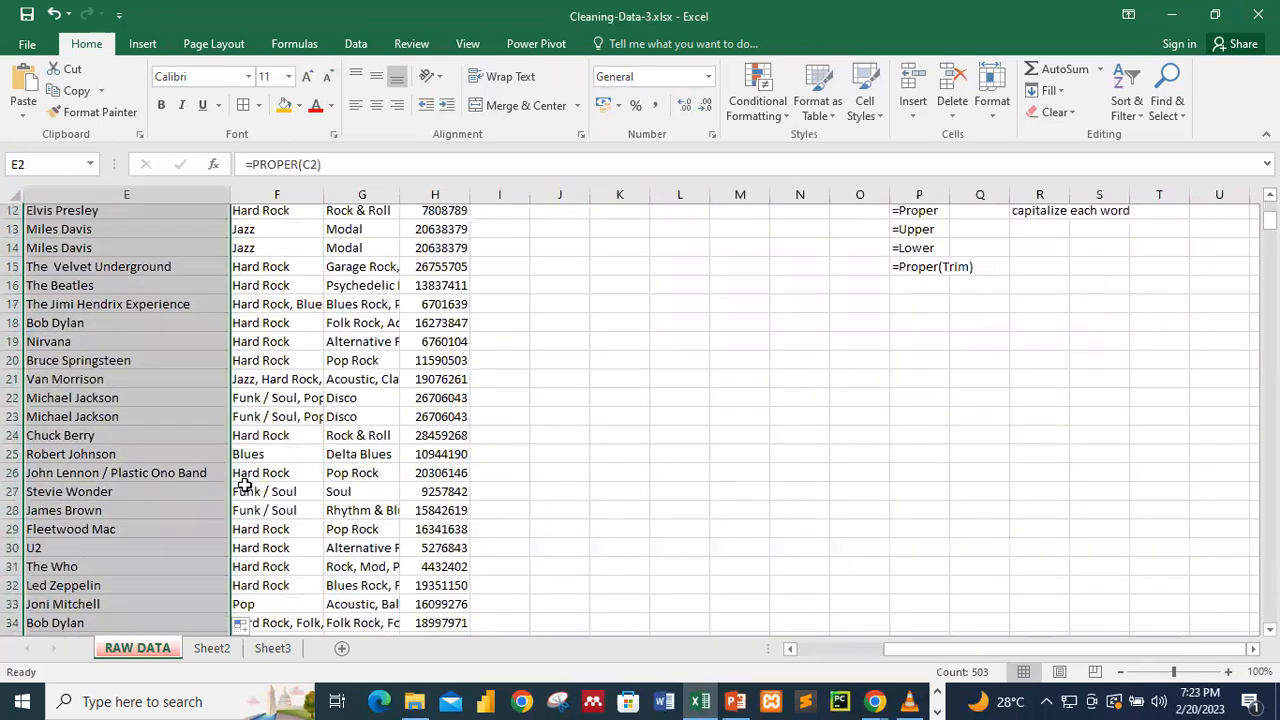
scroll(560, 570, "up", 3)
left_click_drag(913, 649, 840, 646)
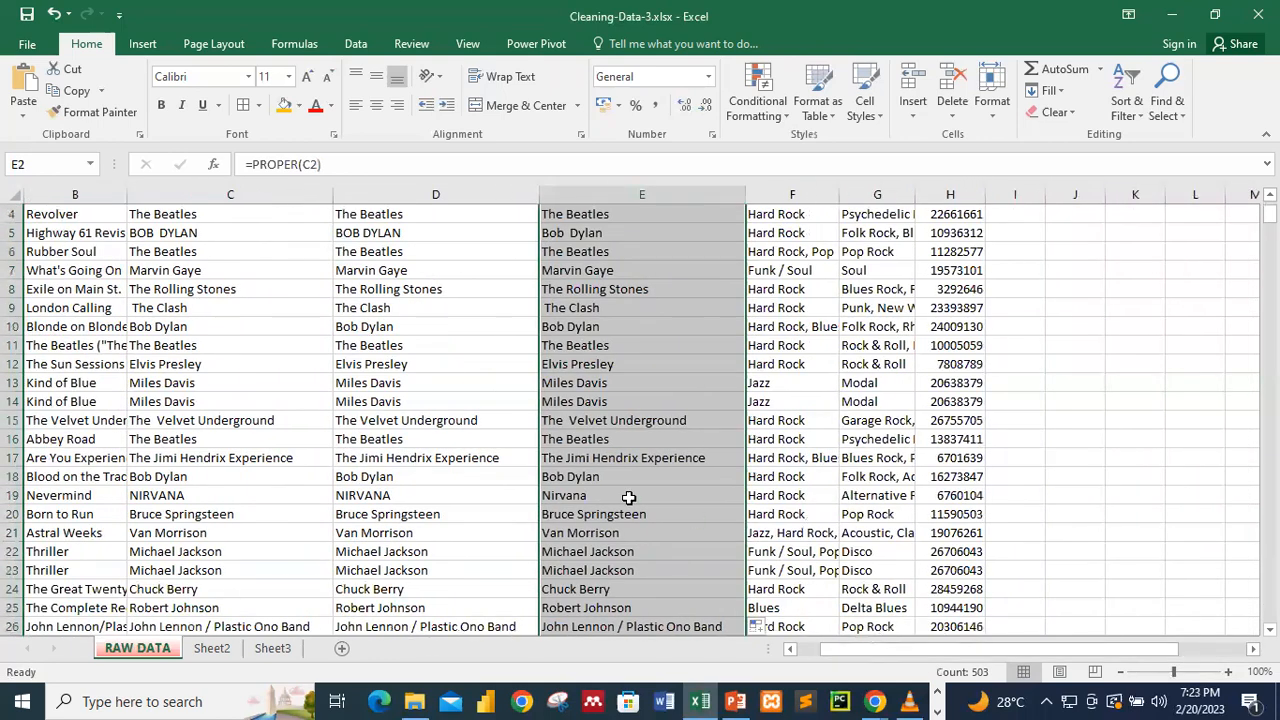
scroll(628, 497, "up", 1)
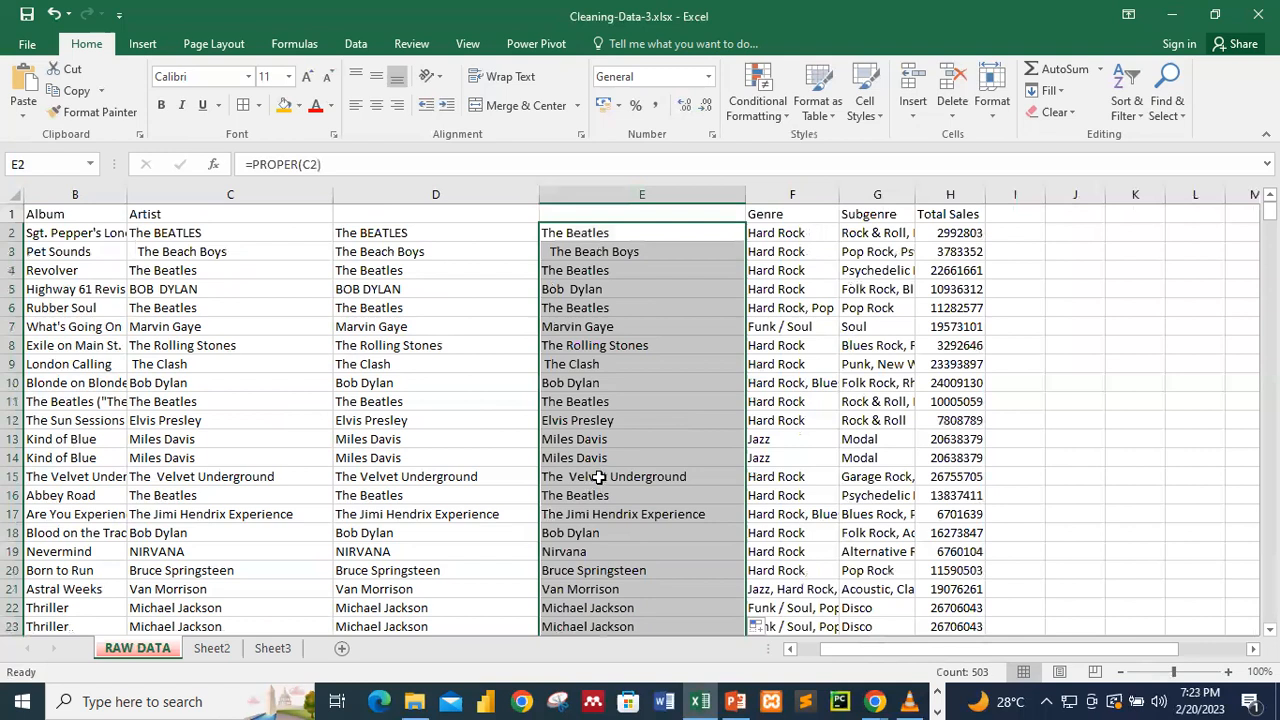
scroll(598, 477, "down", 3)
left_click(1252, 648)
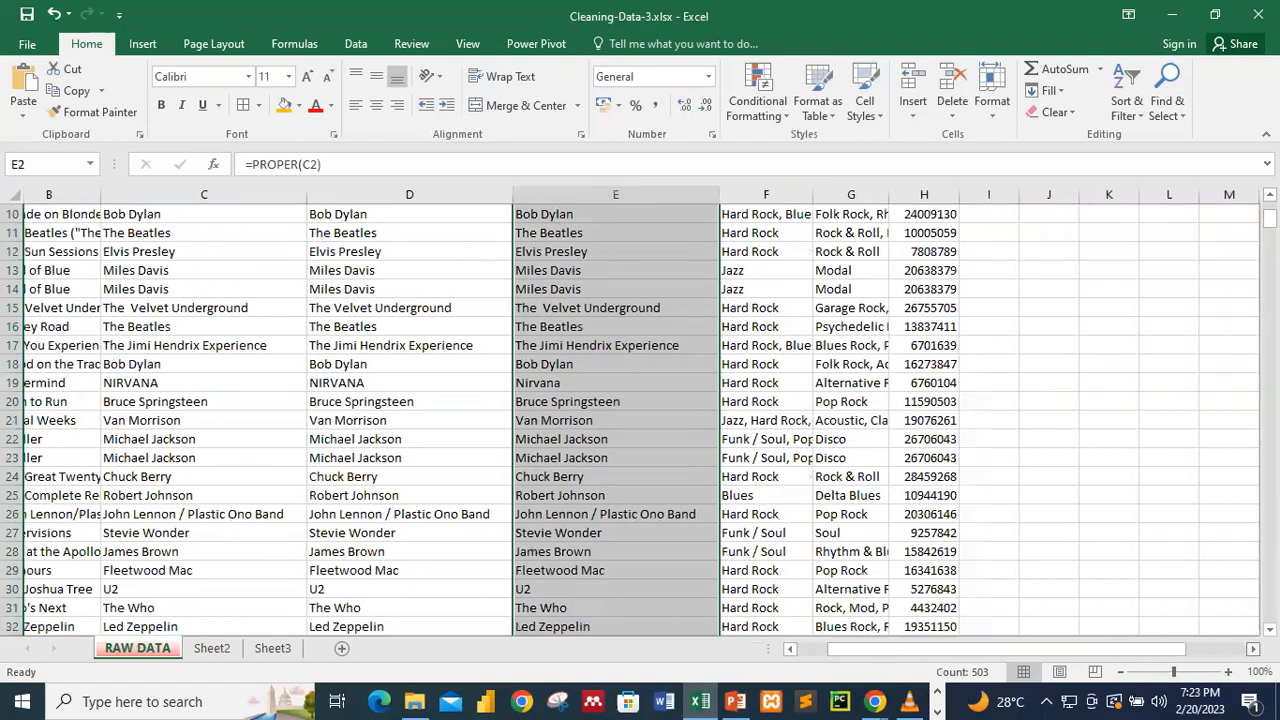
scroll(1252, 648, "right", 4)
scroll(943, 569, "up", 3)
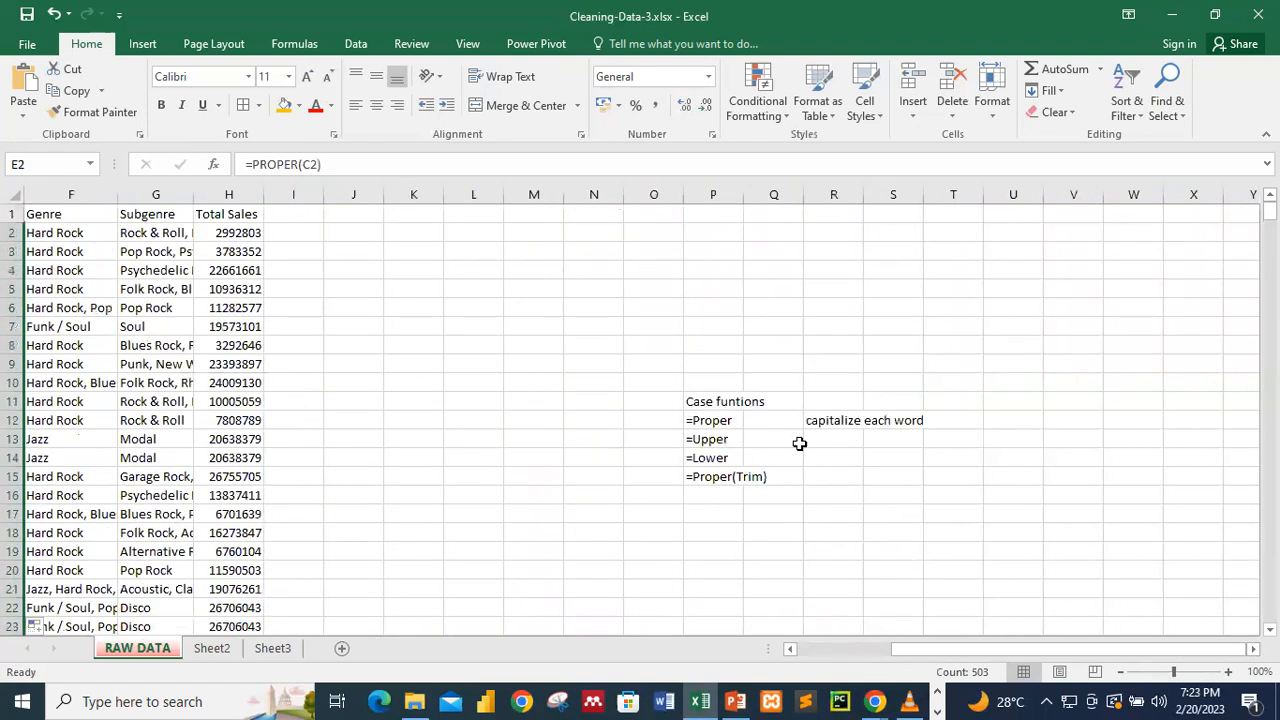
left_click(700, 422)
left_click(703, 440)
left_click(704, 457)
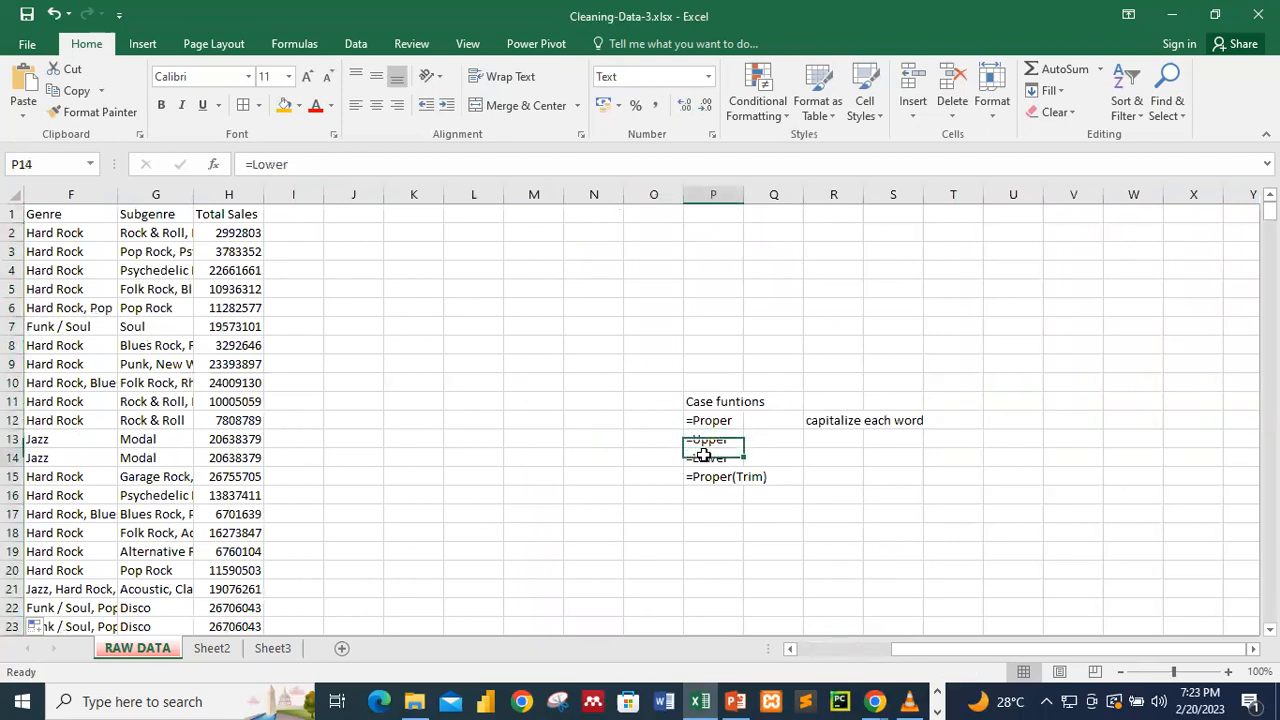
Return to the artist columns and inspect the PROPER formula in cell E5
scroll(940, 648, "left", 5)
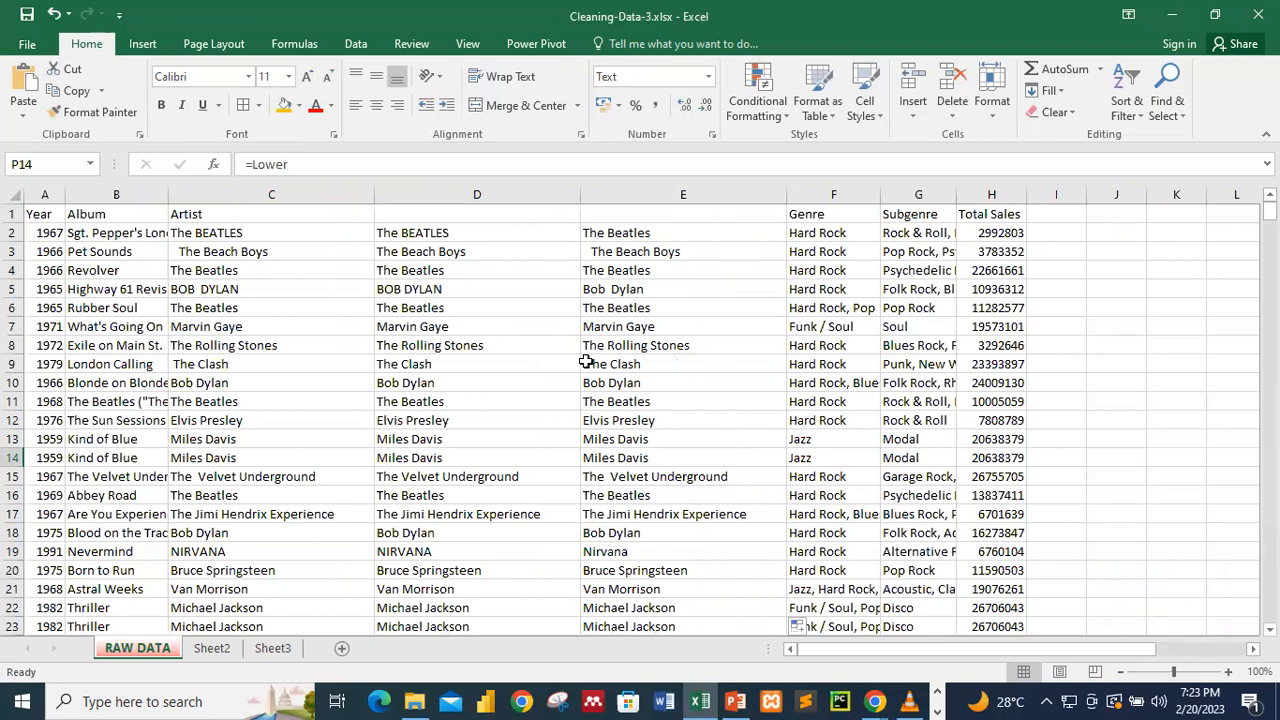
double_click(603, 289)
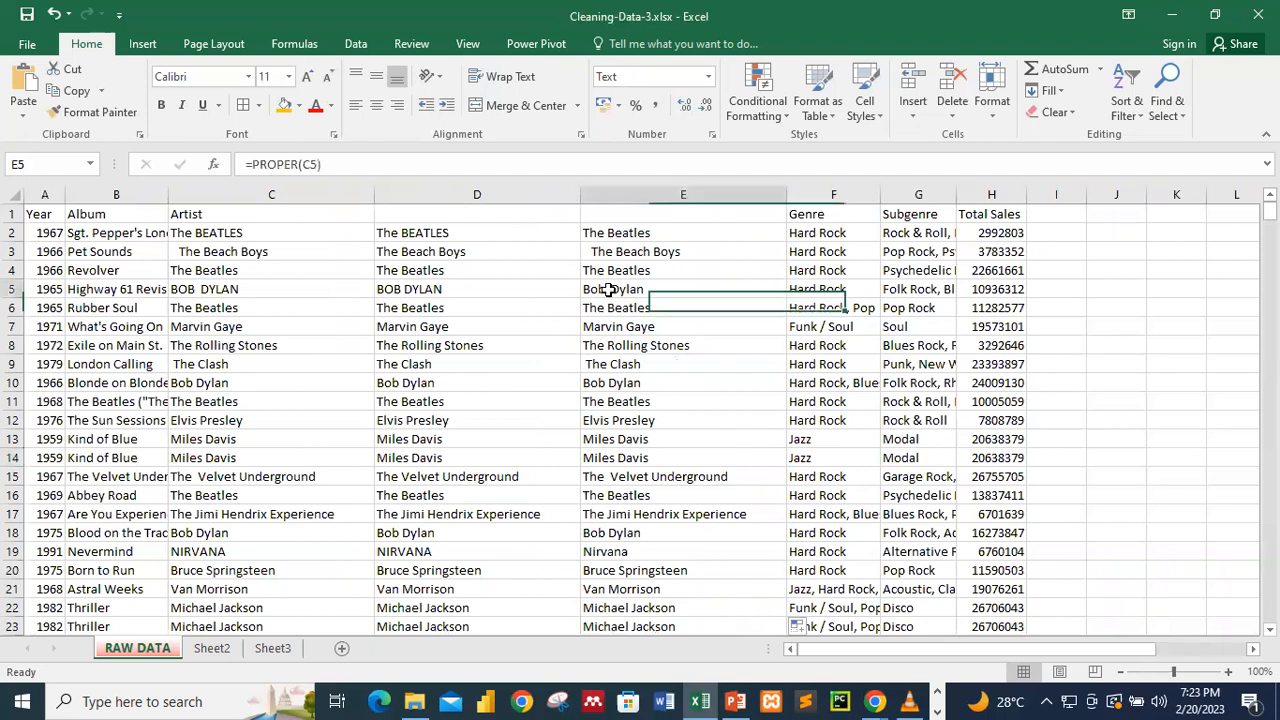
left_click(179, 164)
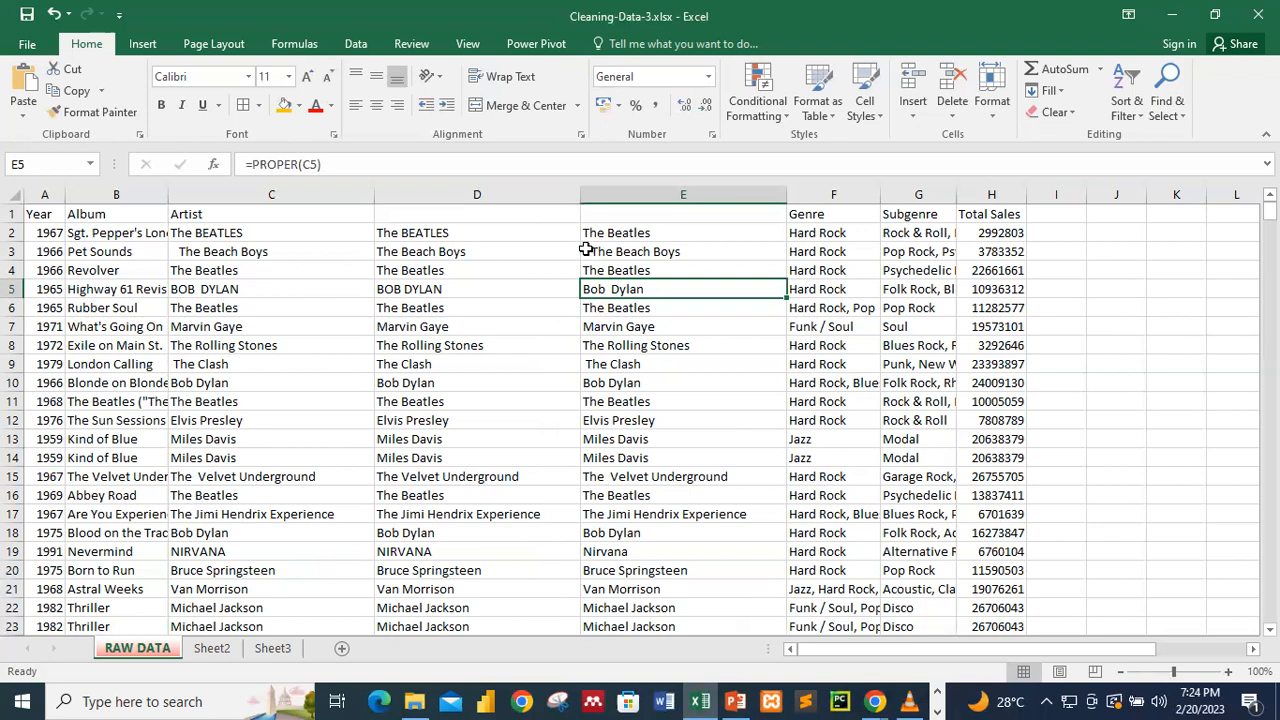
Delete the column of proper-case artist names and insert a new blank column E before Genre
left_click(635, 195)
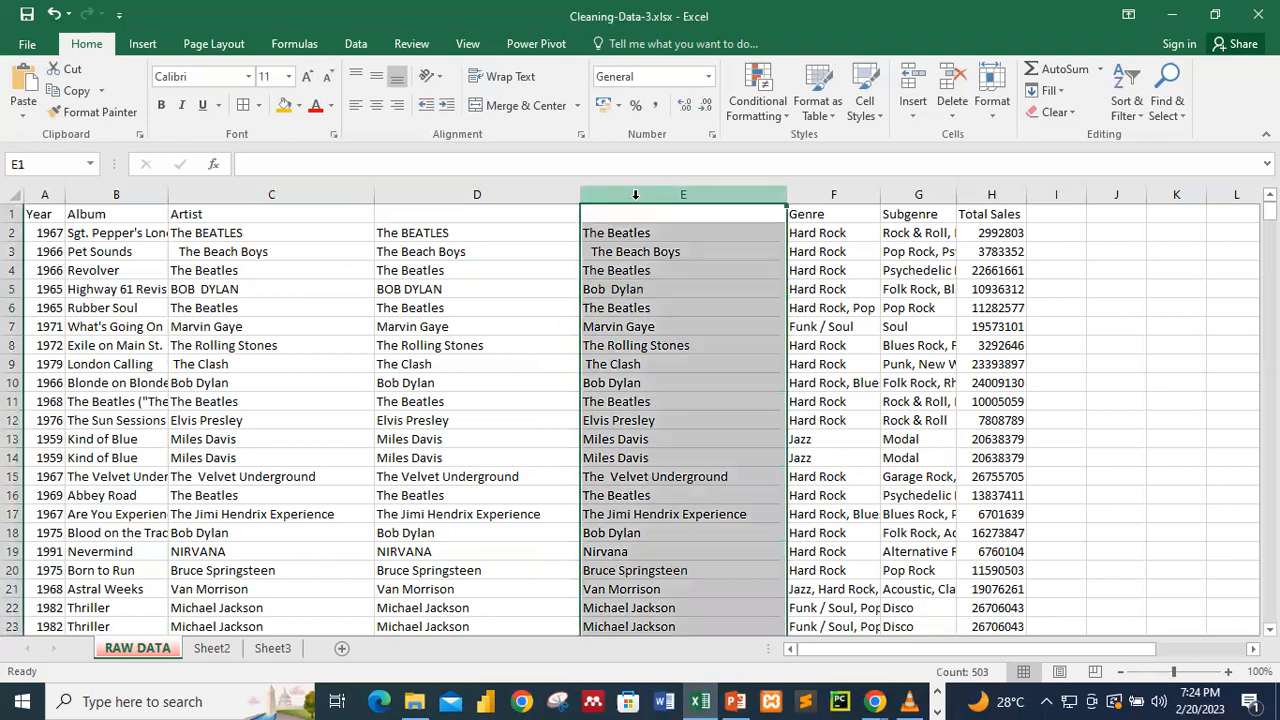
right_click(635, 195)
left_click(677, 346)
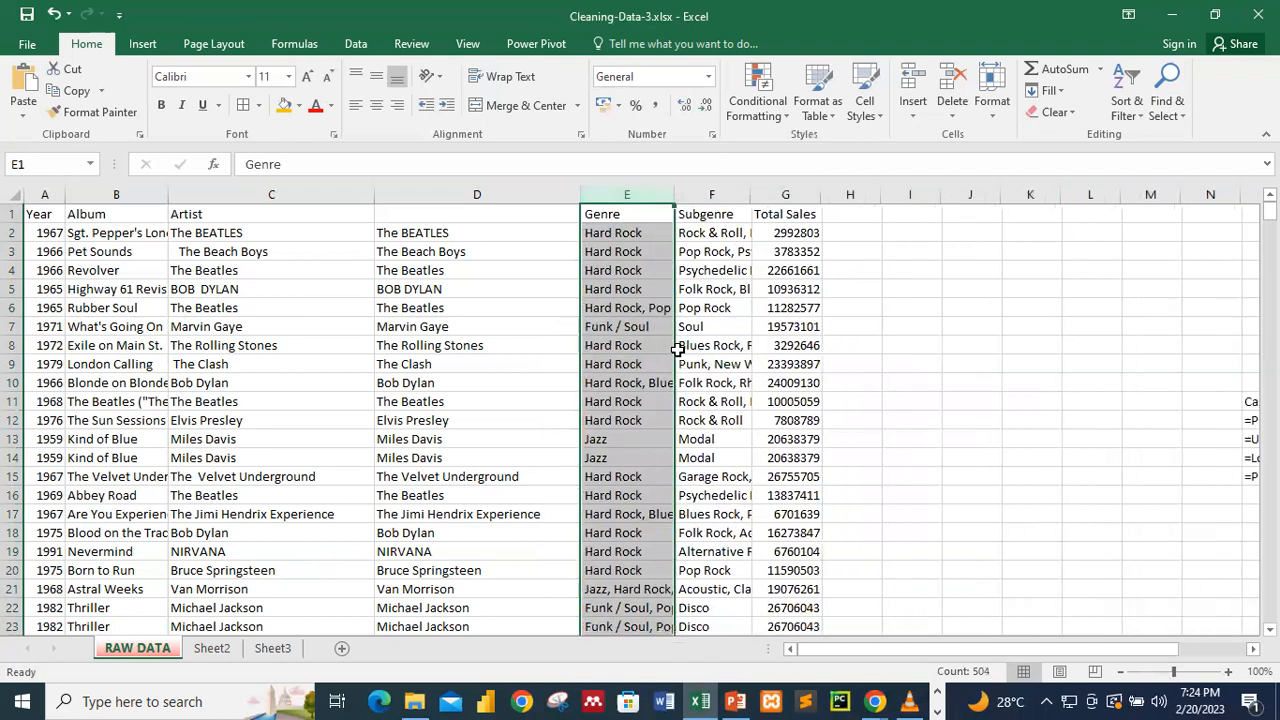
right_click(635, 197)
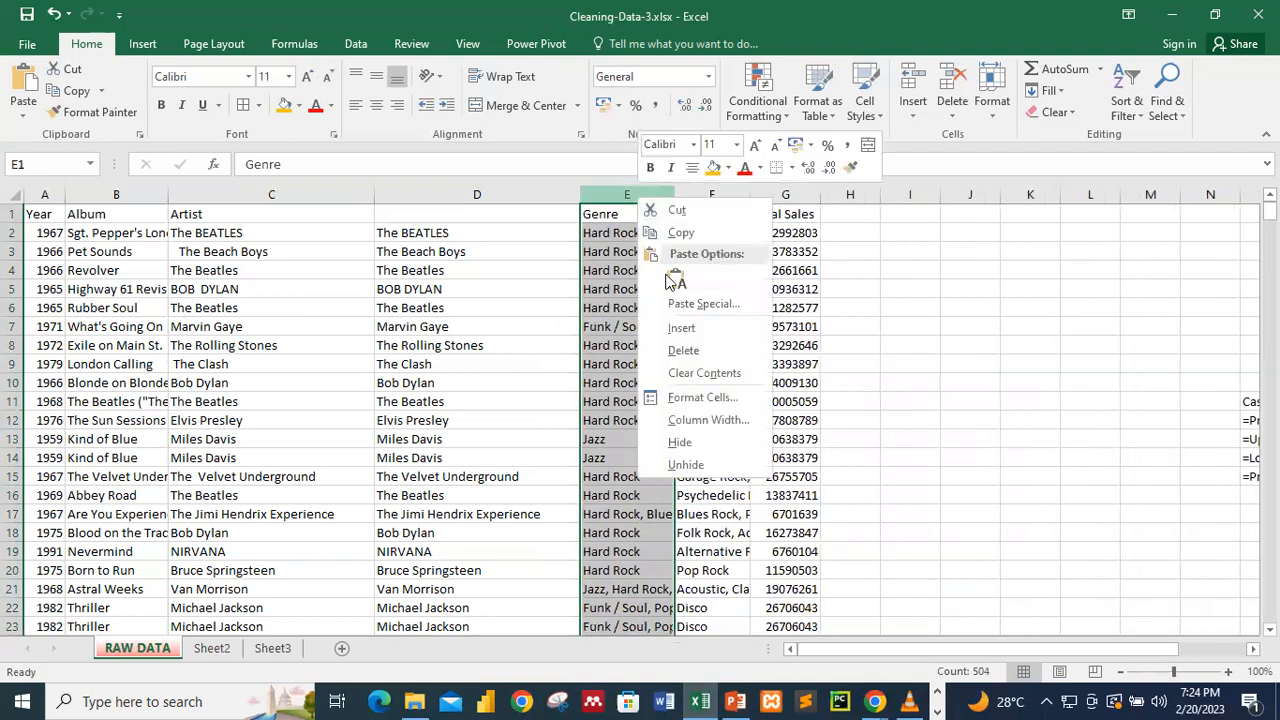
left_click(681, 328)
Enter the nested formula =PROPER(TRIM(C2)) in cell E2 and fill it down column E
left_click(642, 232)
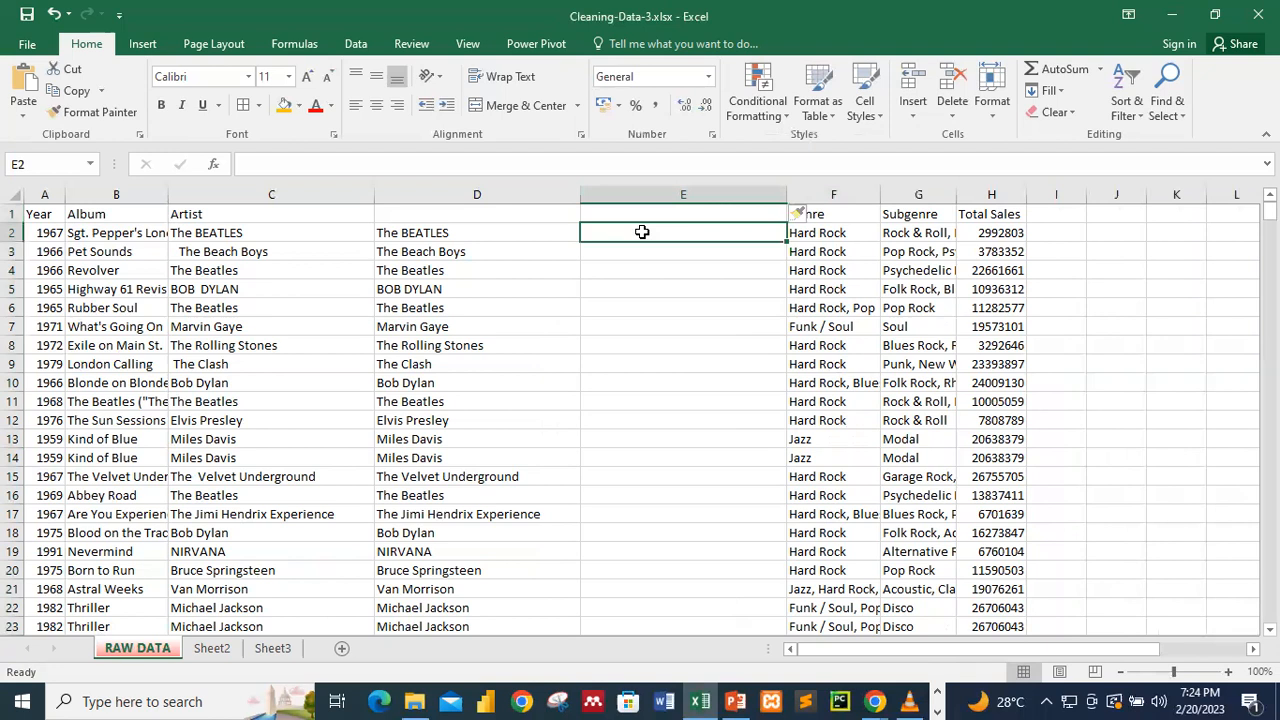
type("=Prop")
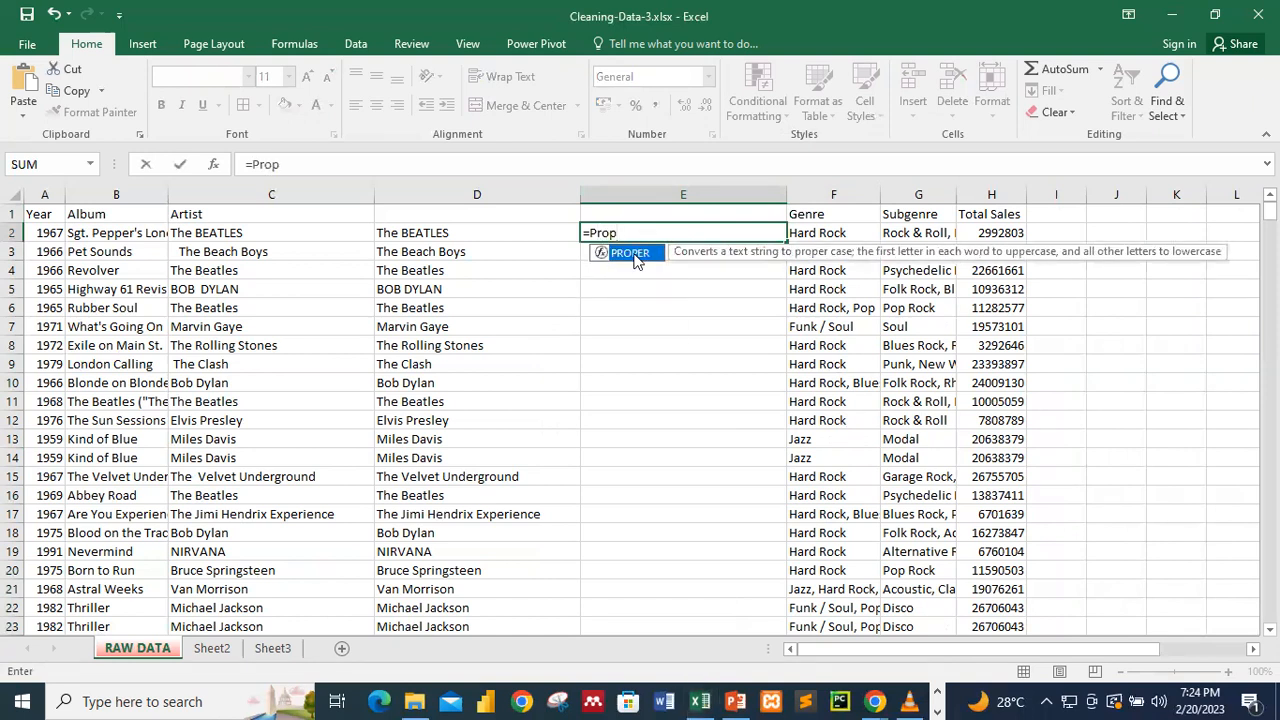
double_click(632, 254)
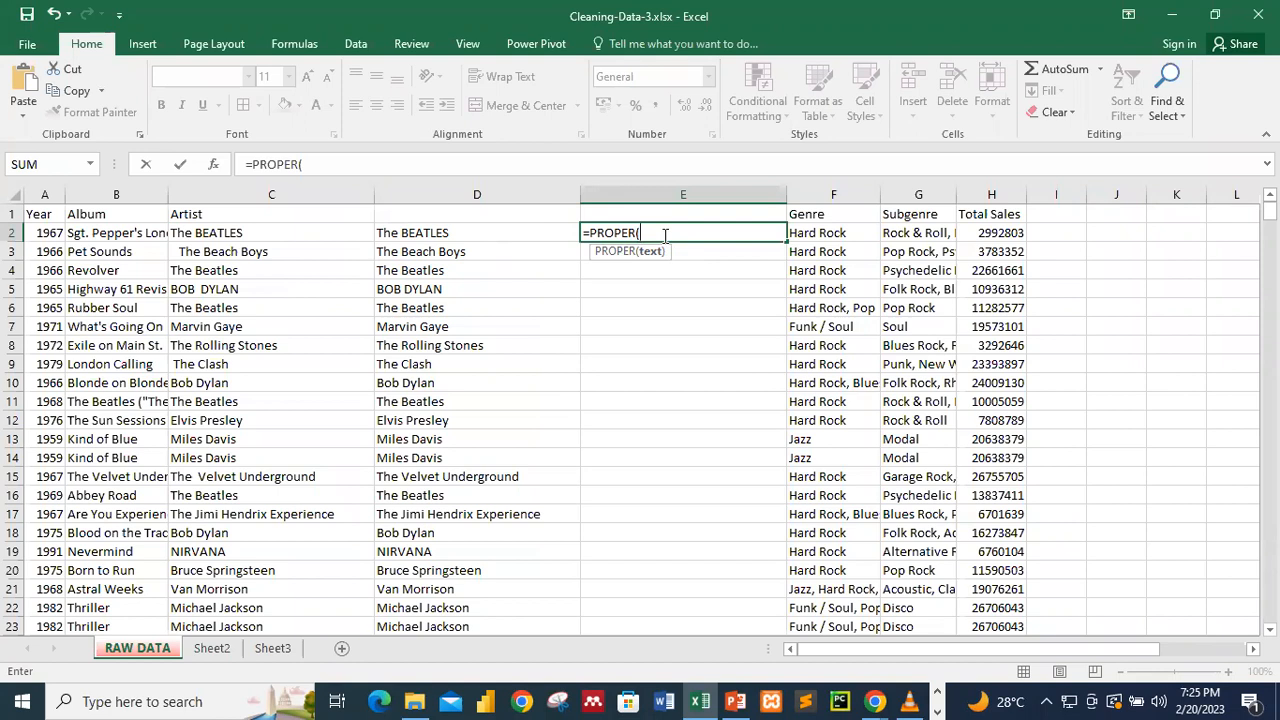
type("Tr")
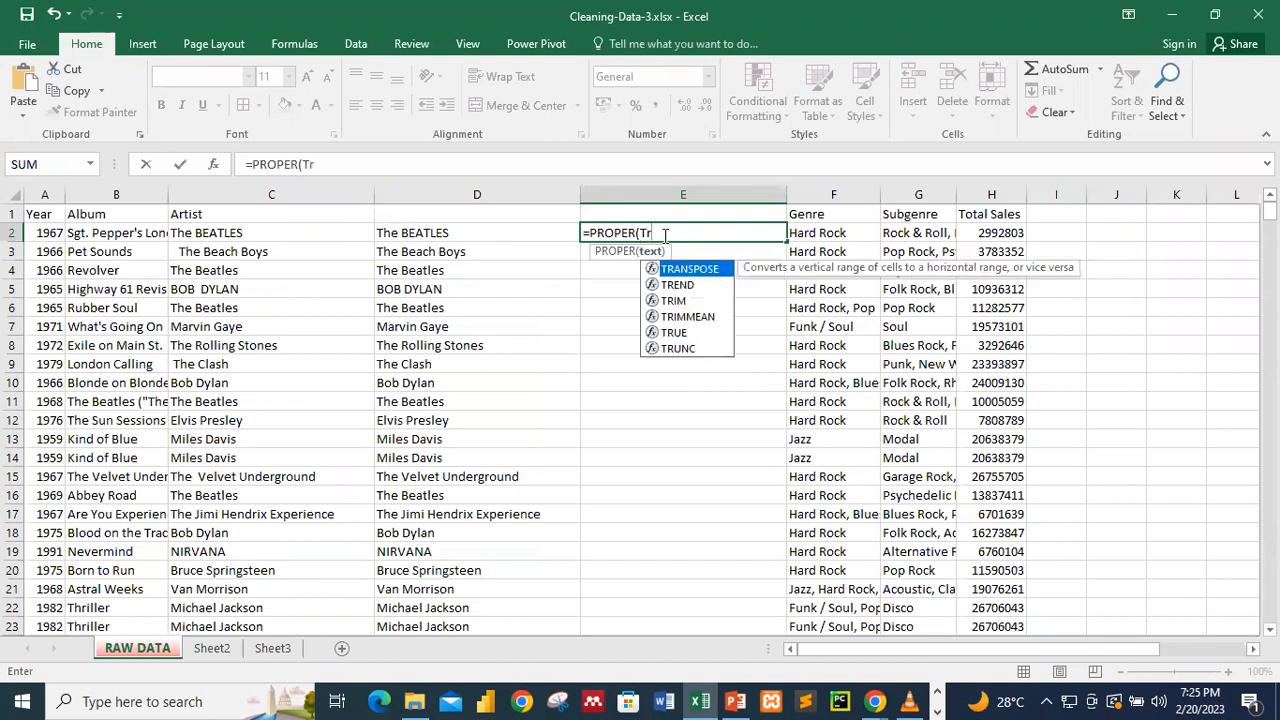
double_click(675, 301)
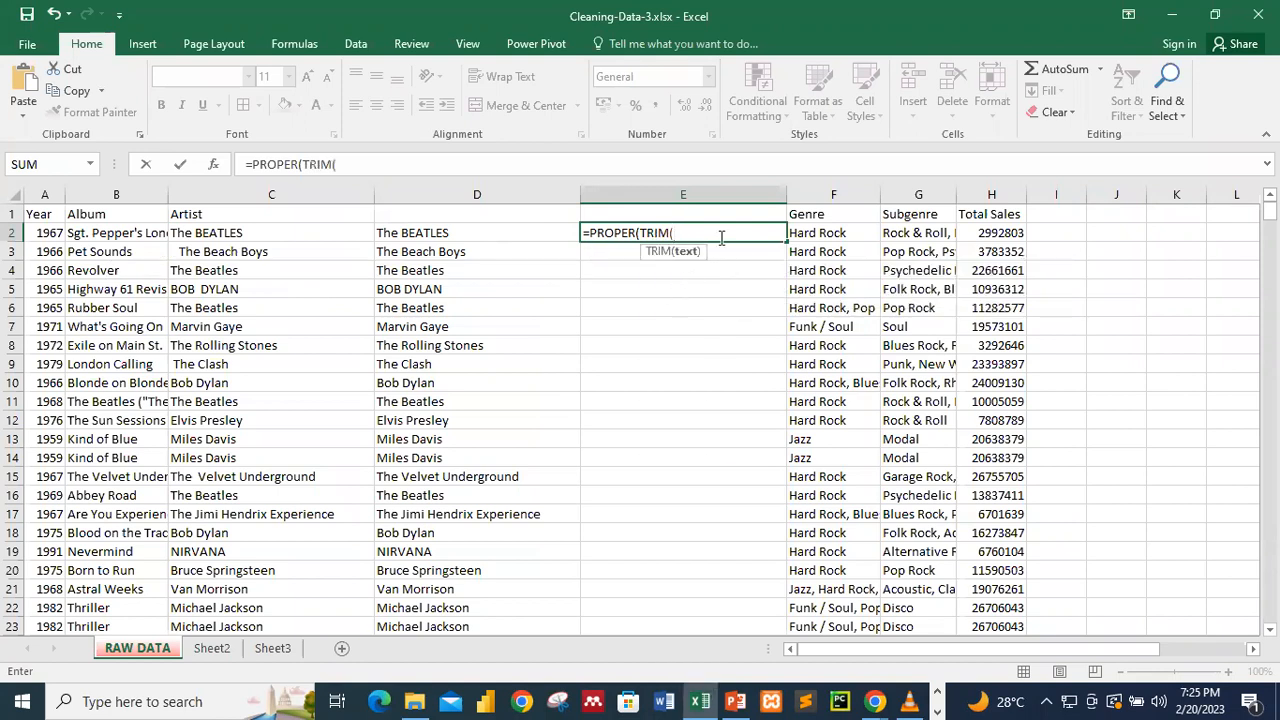
left_click(250, 233)
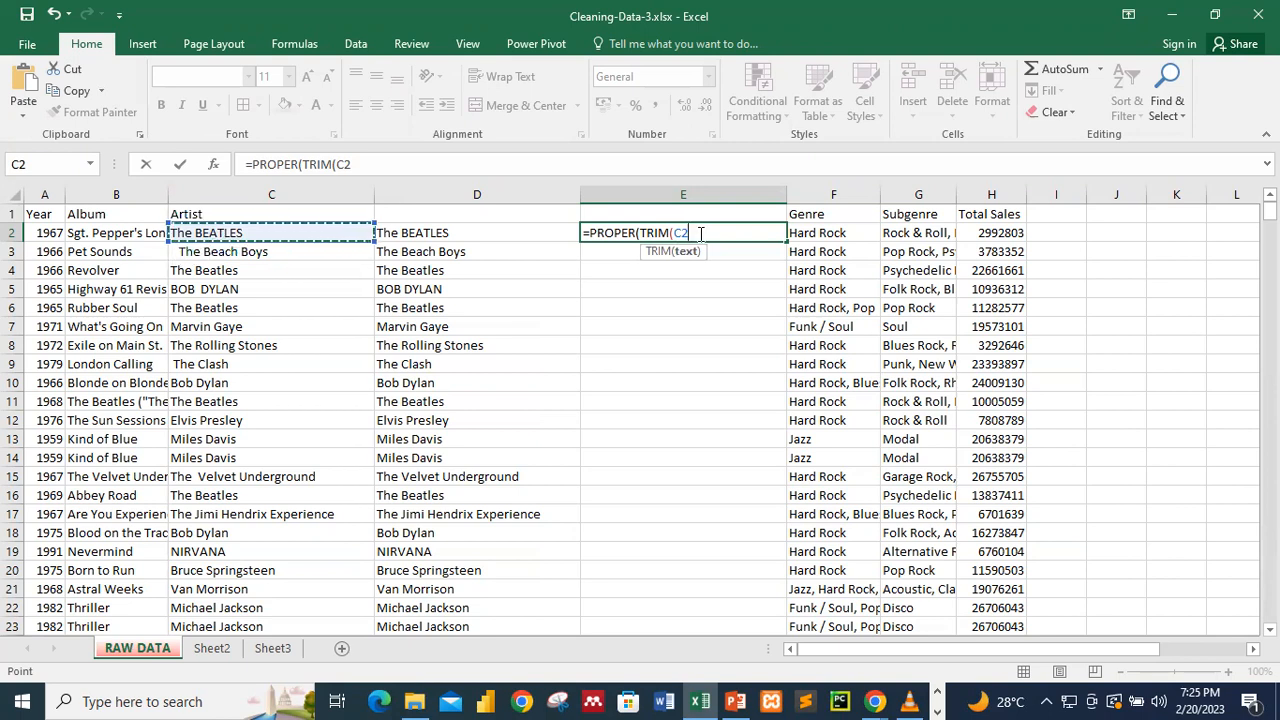
left_click(641, 234)
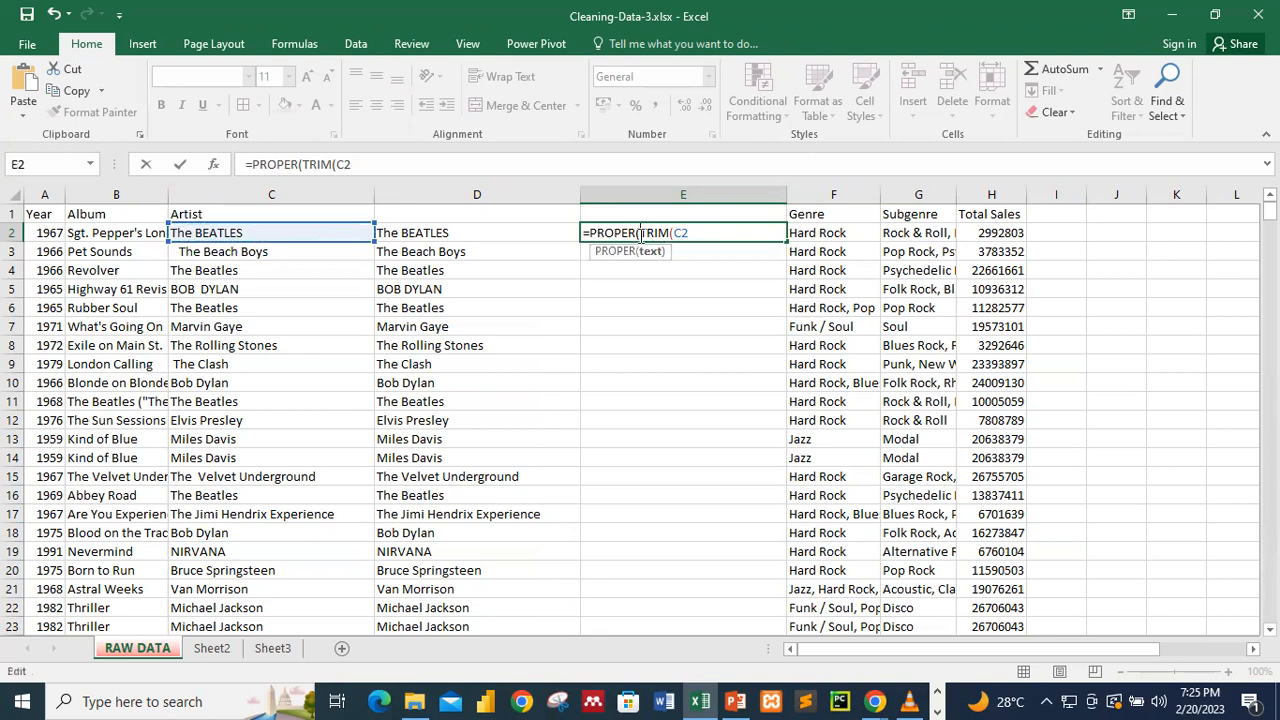
left_click(637, 233)
left_click(697, 233)
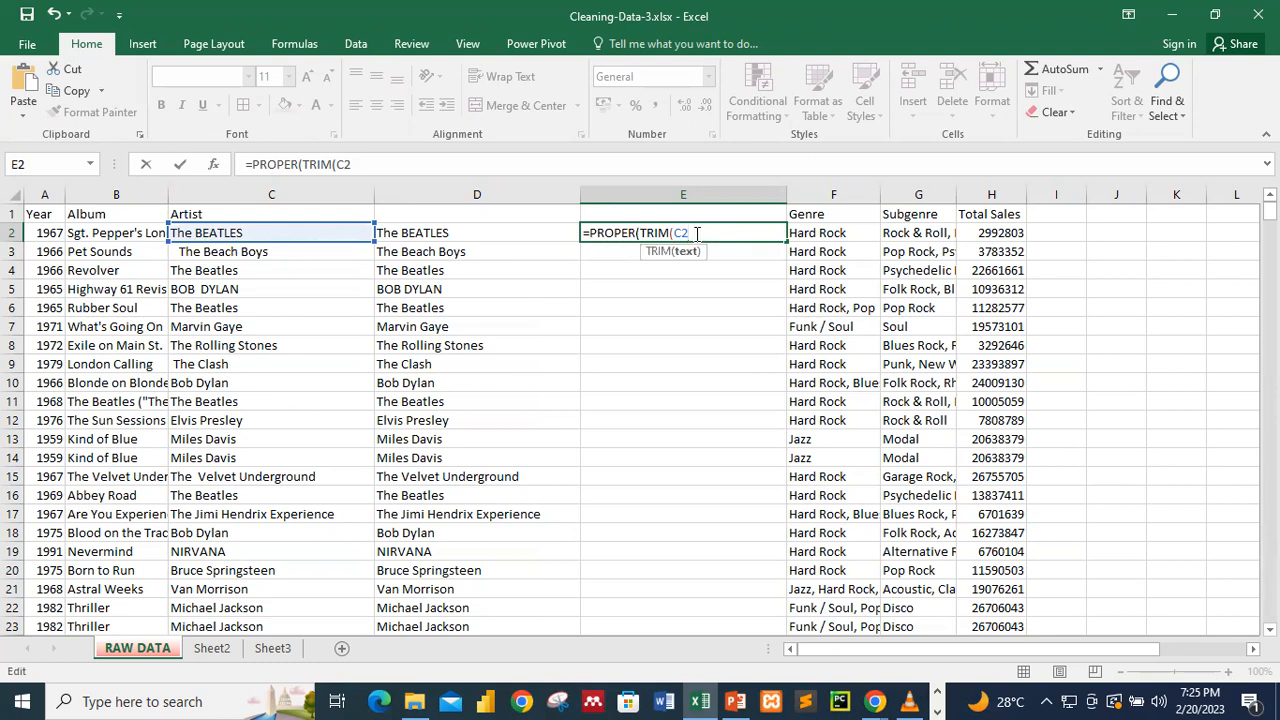
type(")")
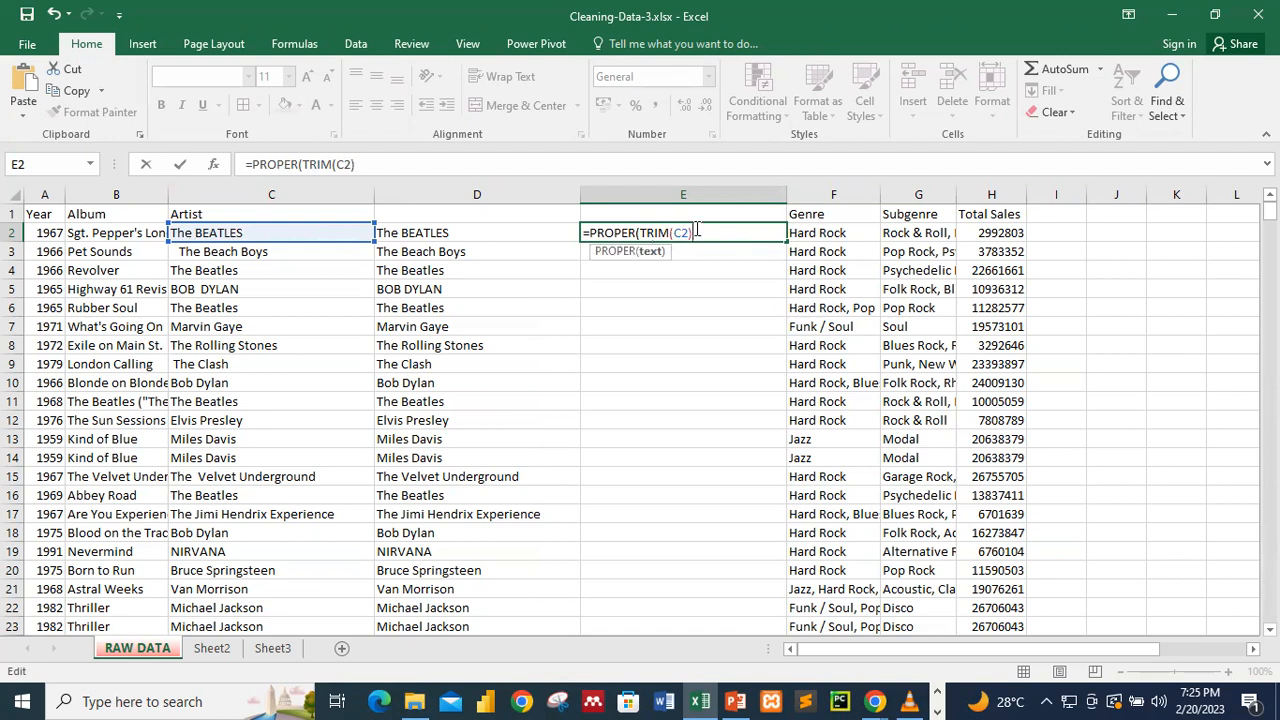
type(")")
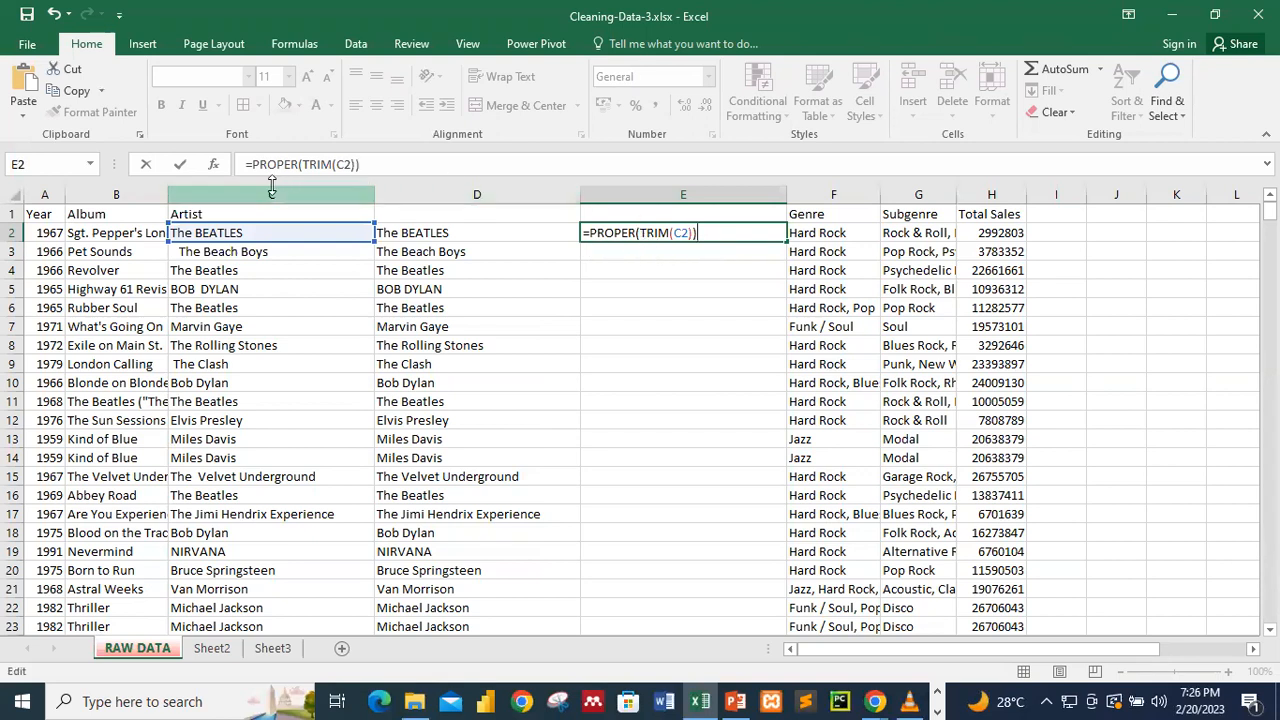
left_click(182, 166)
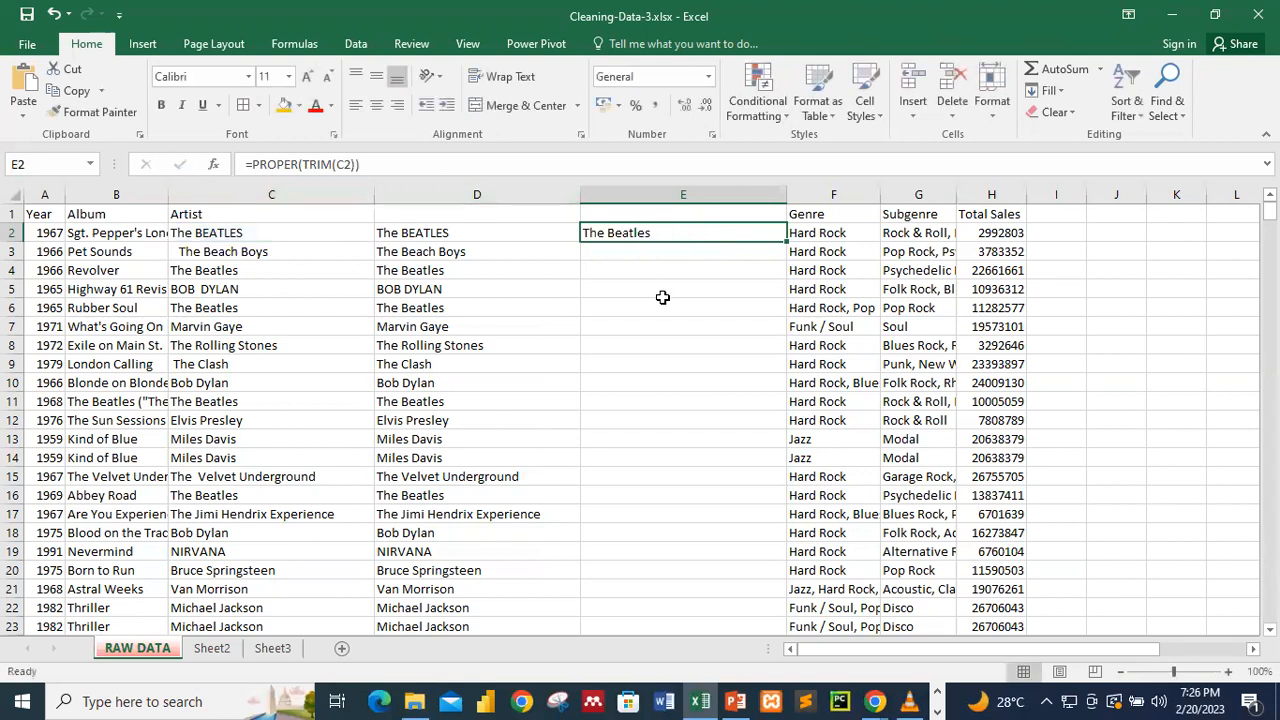
double_click(784, 242)
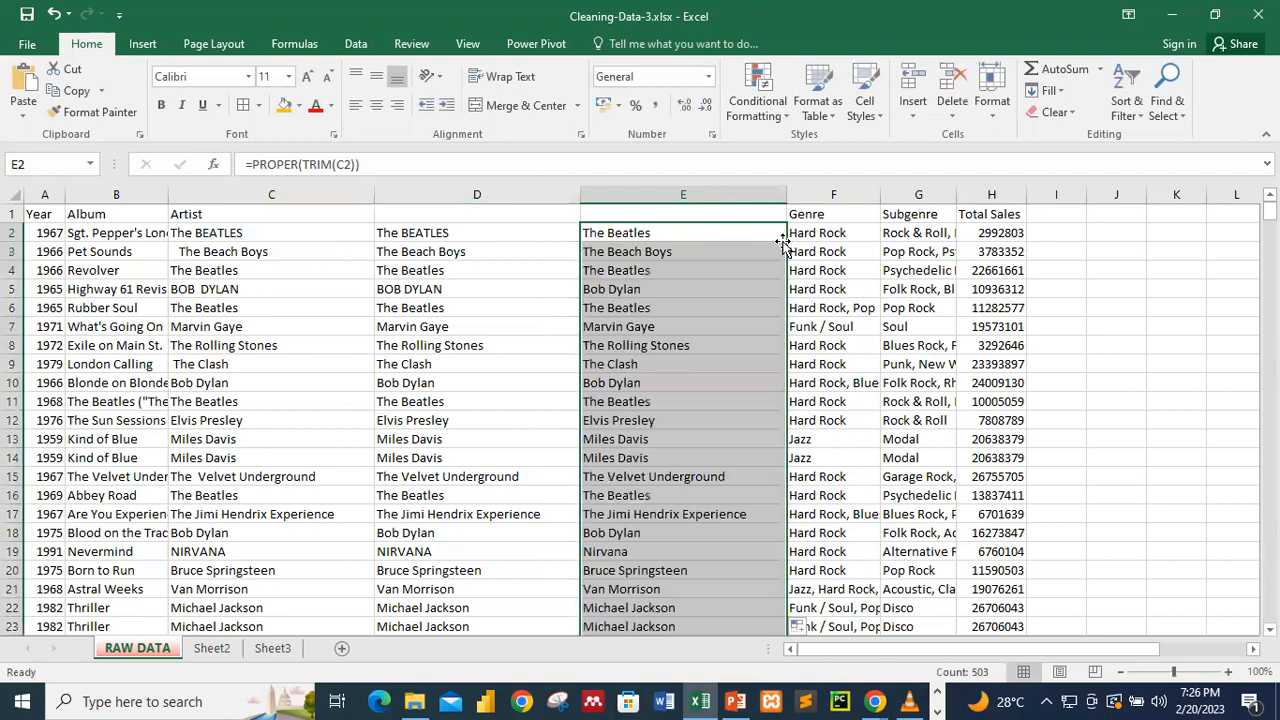
Compare the original artist names in column C with the trimmed proper-case versions in column E for rows 3, 5, 9 and 15
left_click(200, 271)
left_click(204, 252)
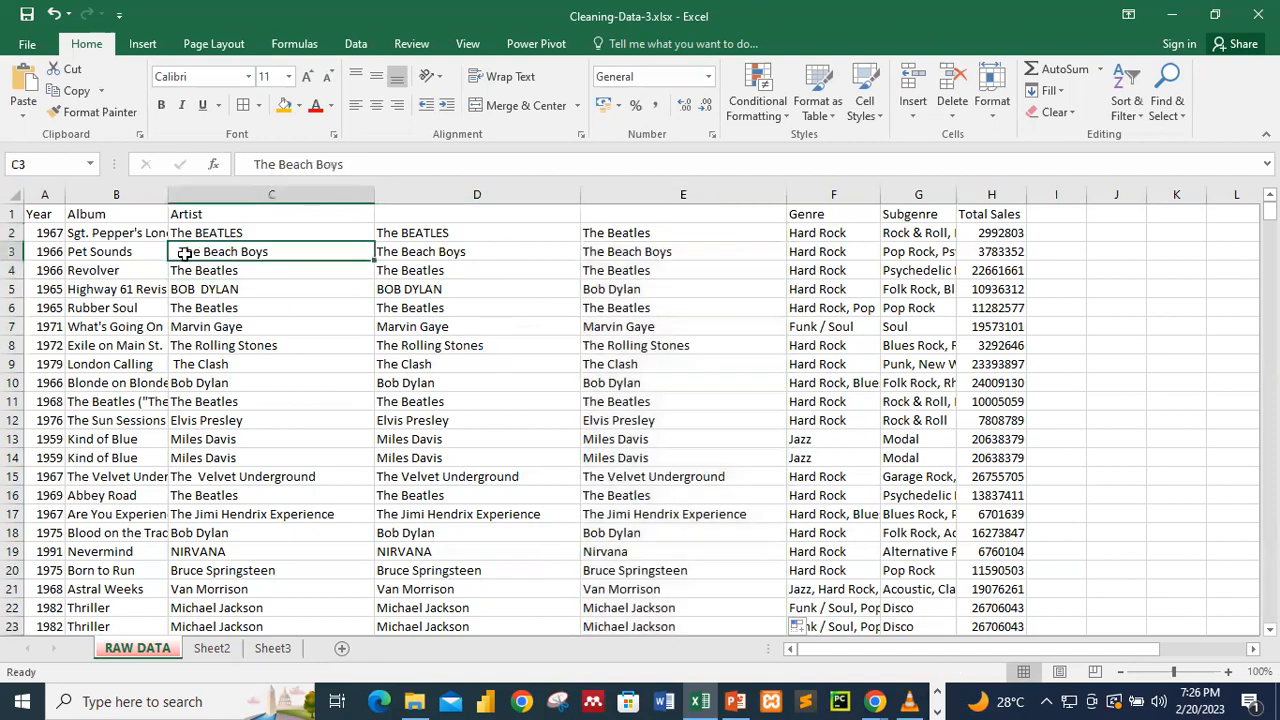
left_click(612, 258)
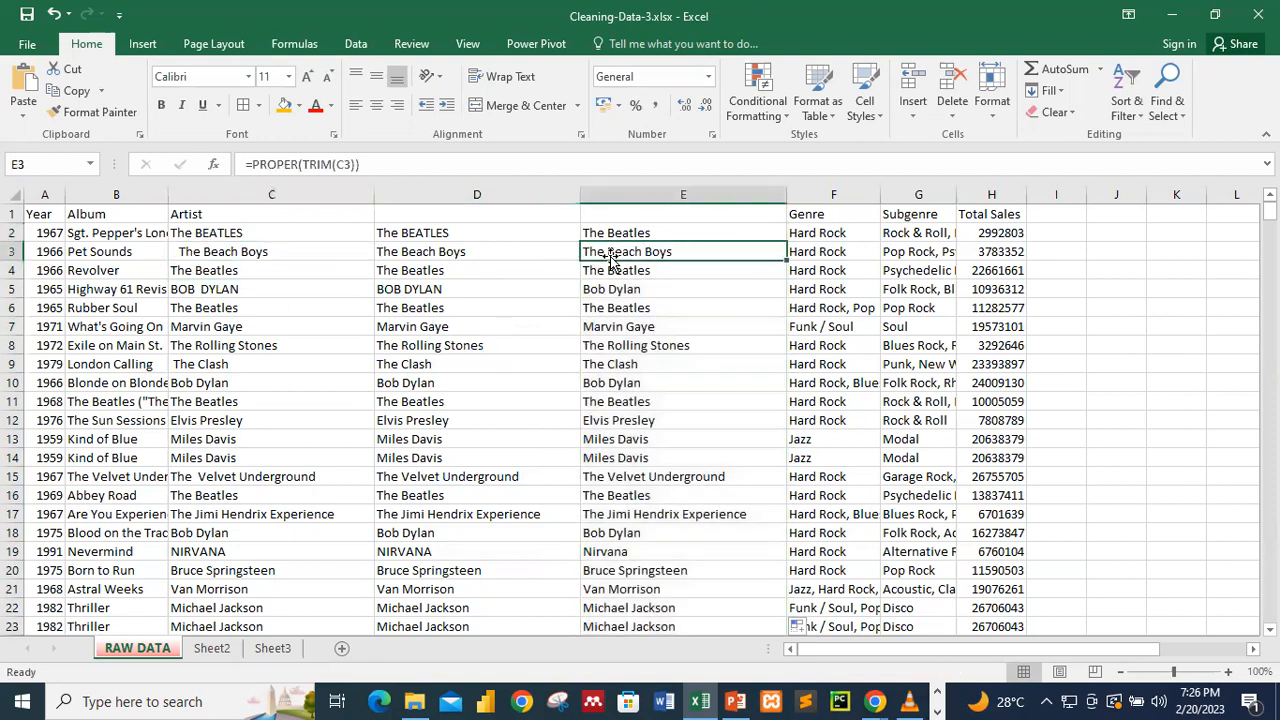
left_click(195, 289)
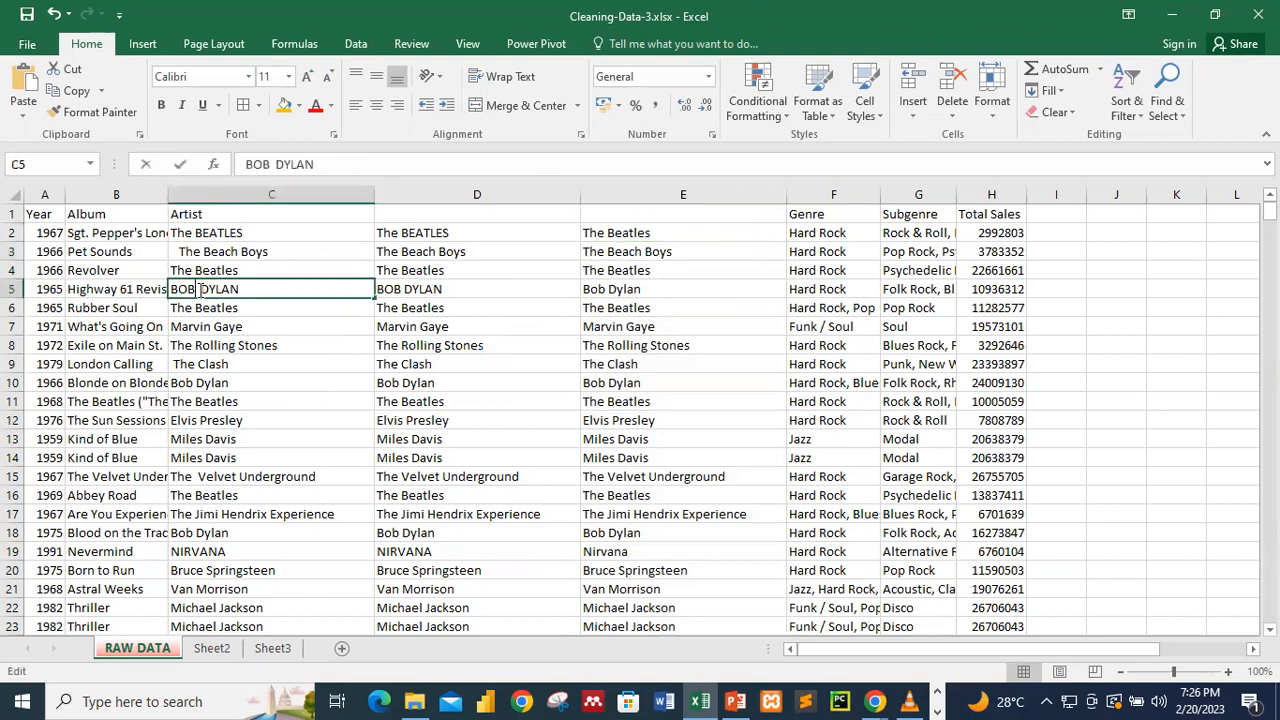
left_click(610, 290)
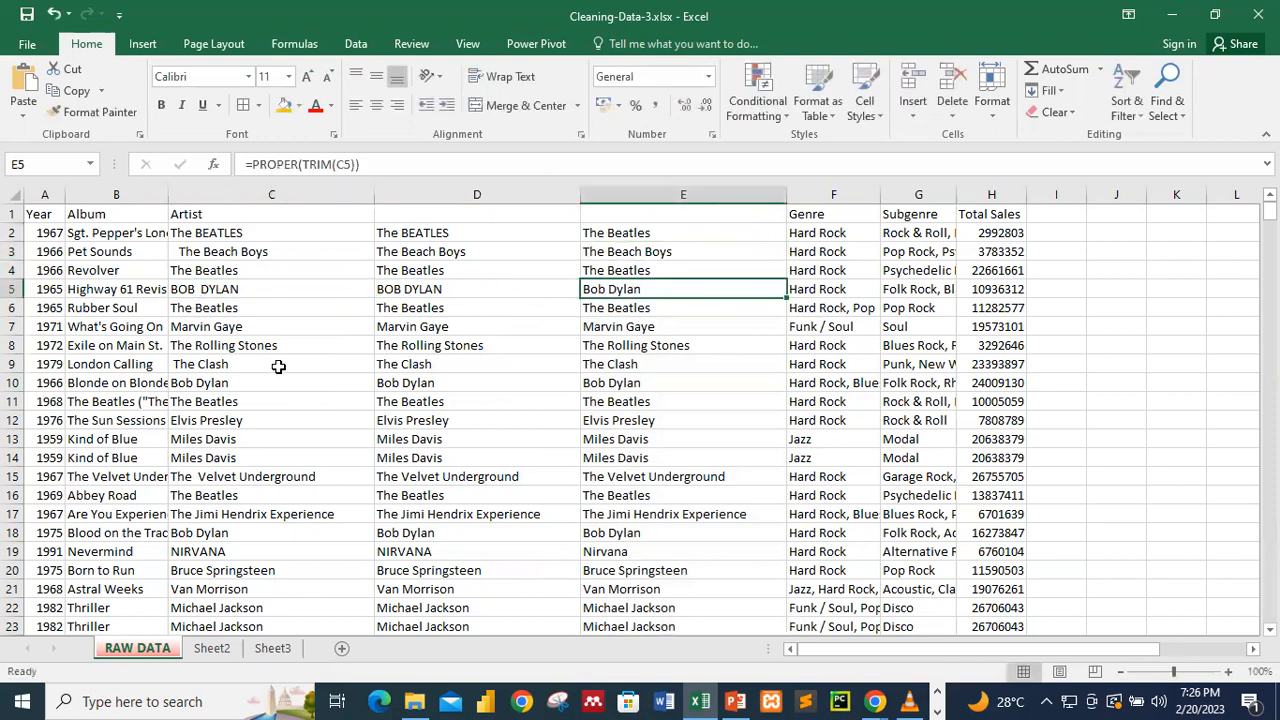
left_click(178, 366)
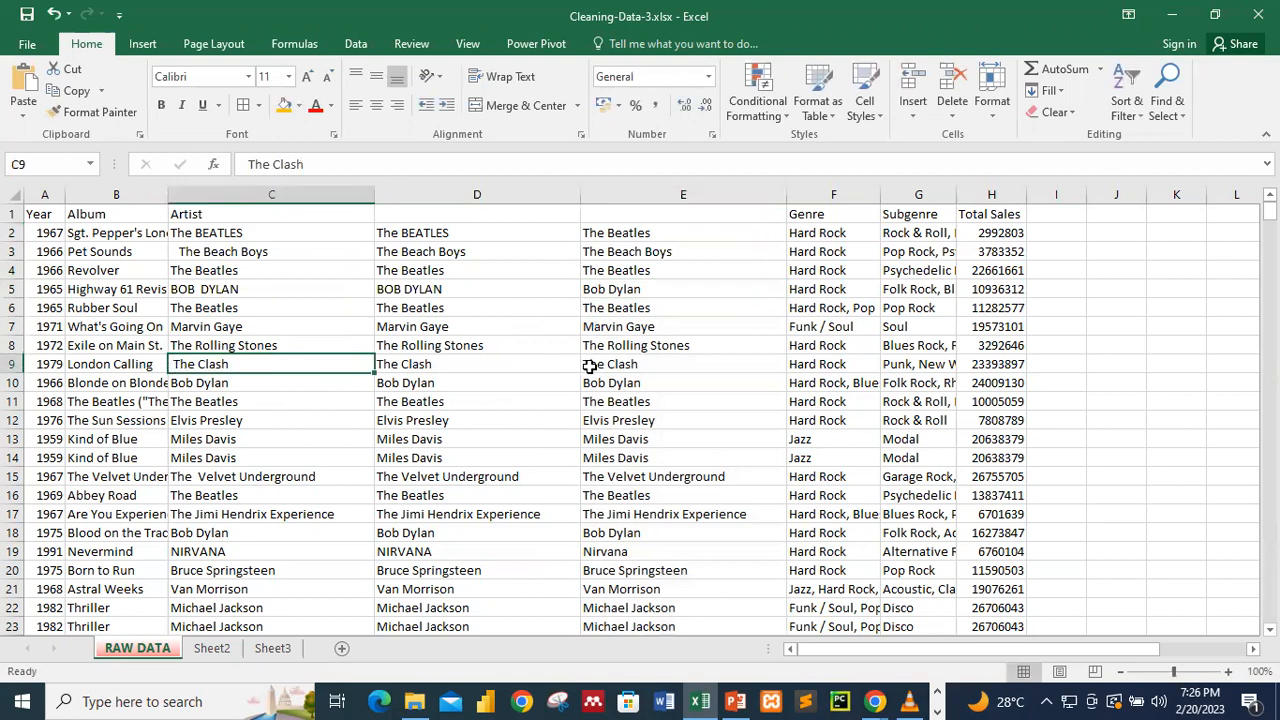
left_click(608, 479)
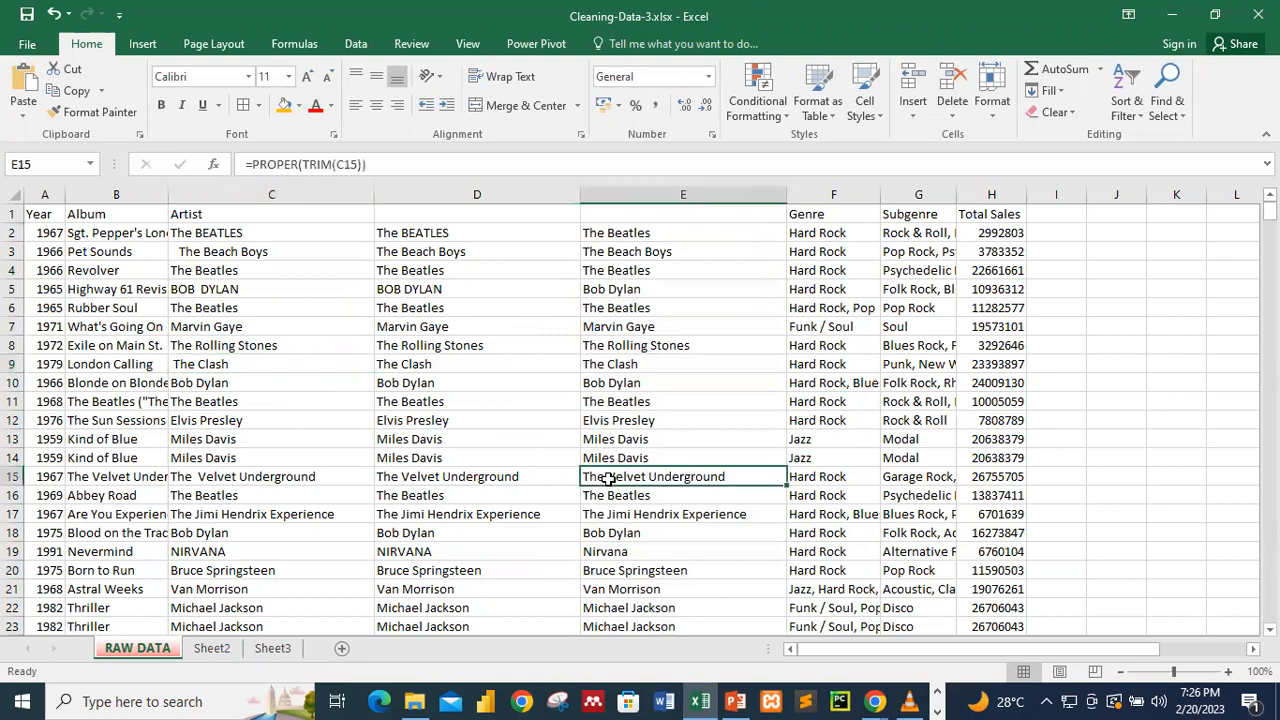
left_click(190, 479)
double_click(198, 477)
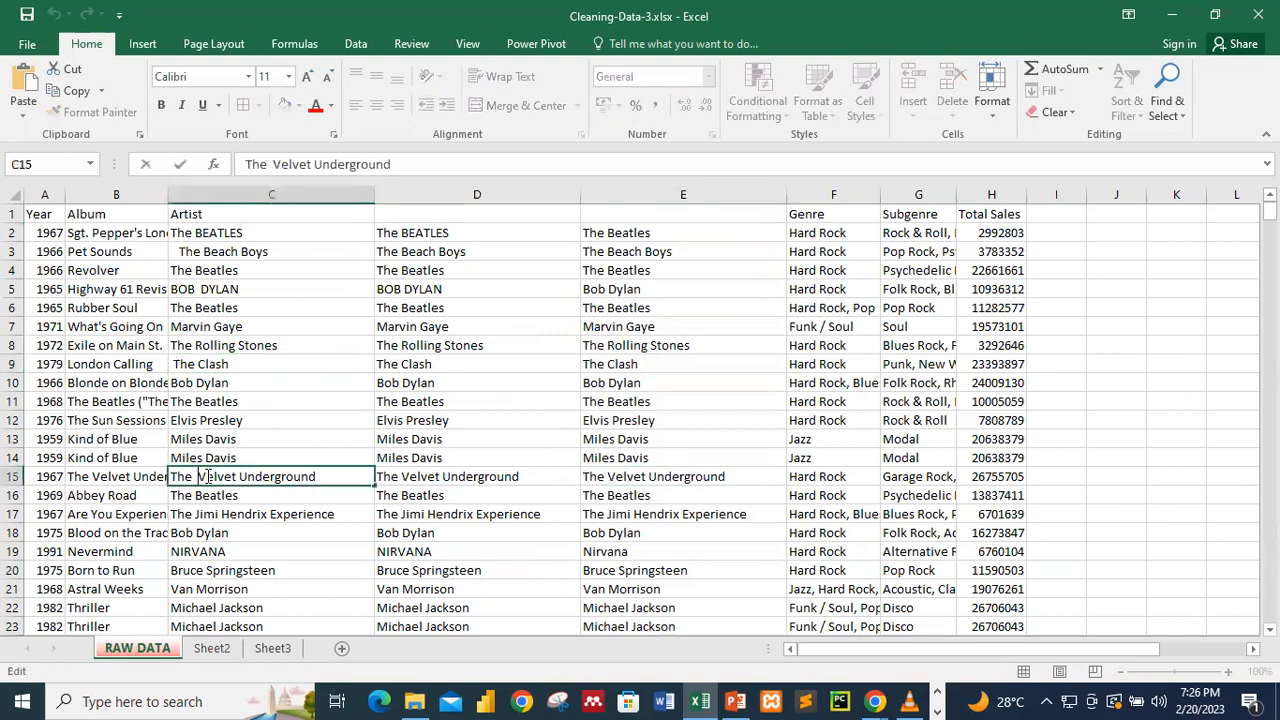
left_click(652, 477)
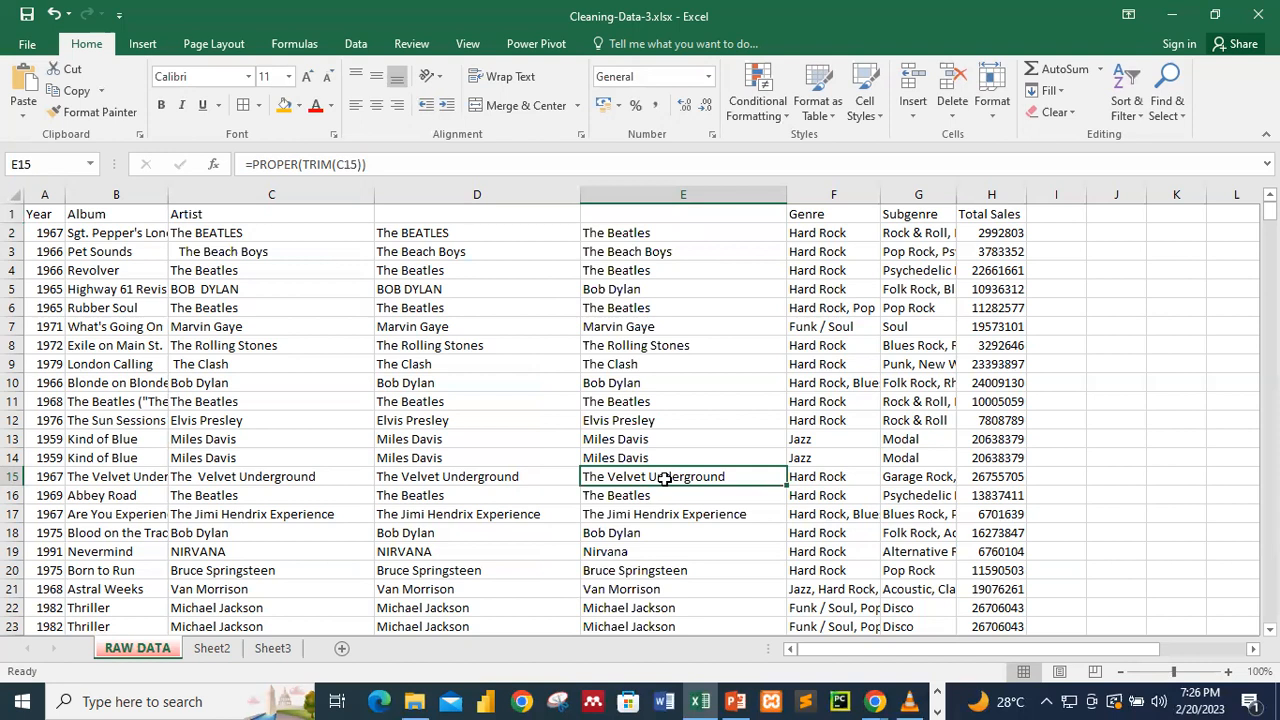
Review the case function notes for Proper, Upper and Lower in cells P12 to P14
left_click(1253, 648)
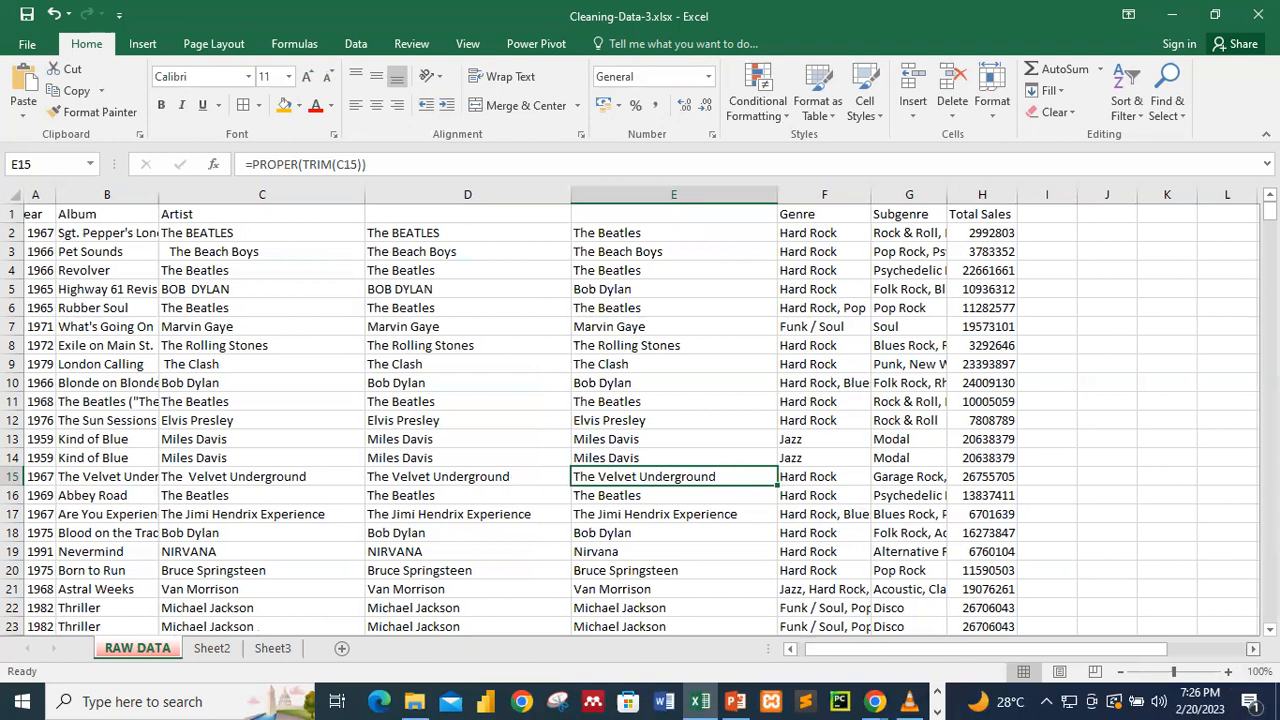
scroll(640, 420, "right", 3)
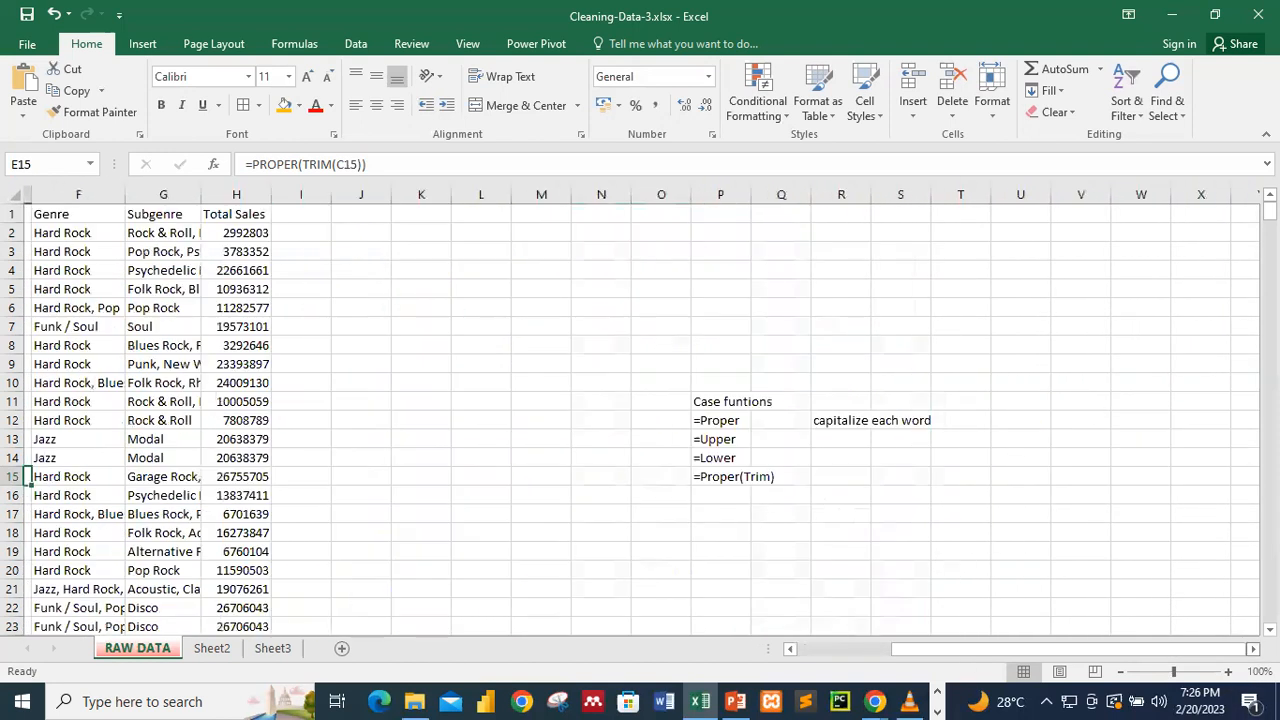
left_click(708, 421)
left_click(710, 442)
left_click(714, 459)
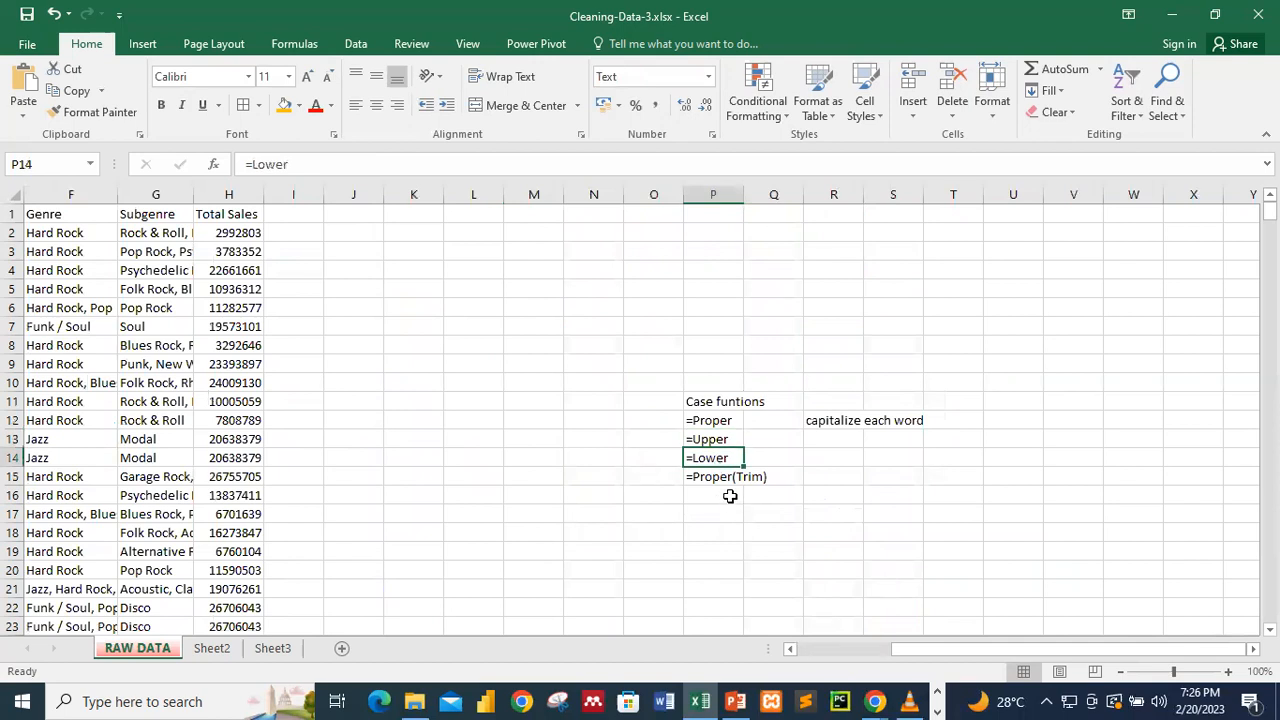
left_click(712, 440)
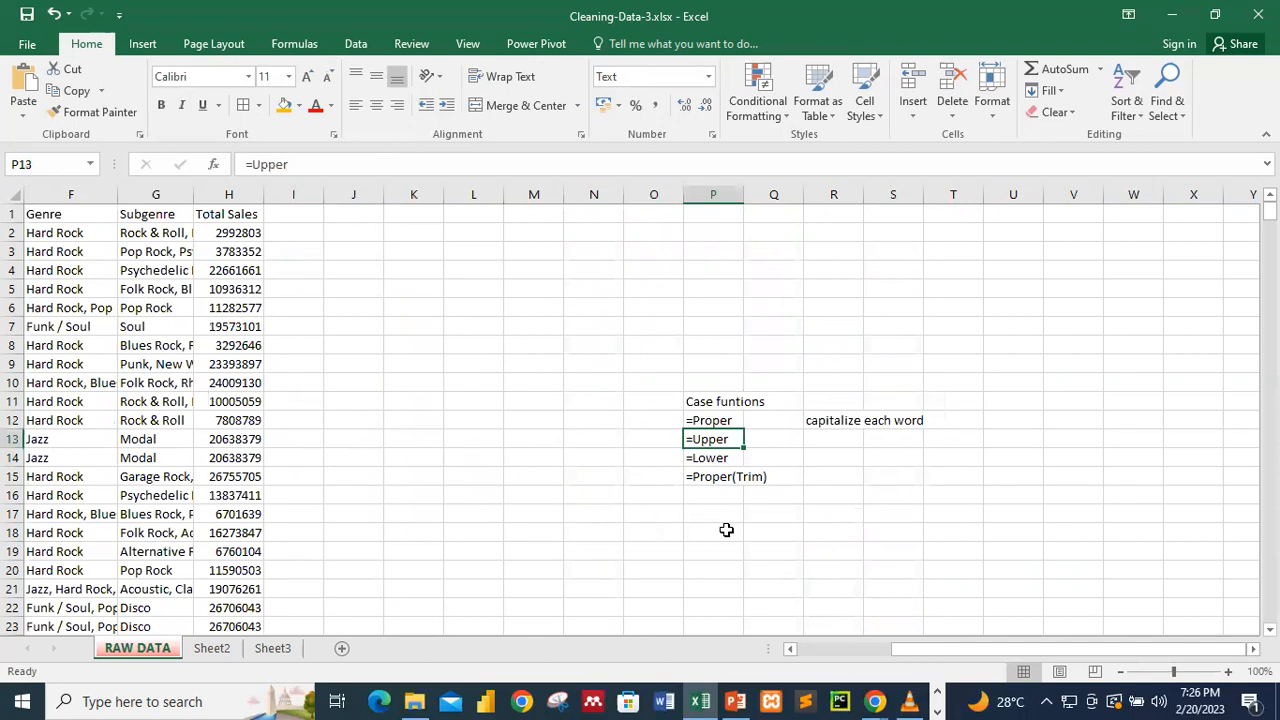
left_click(721, 460)
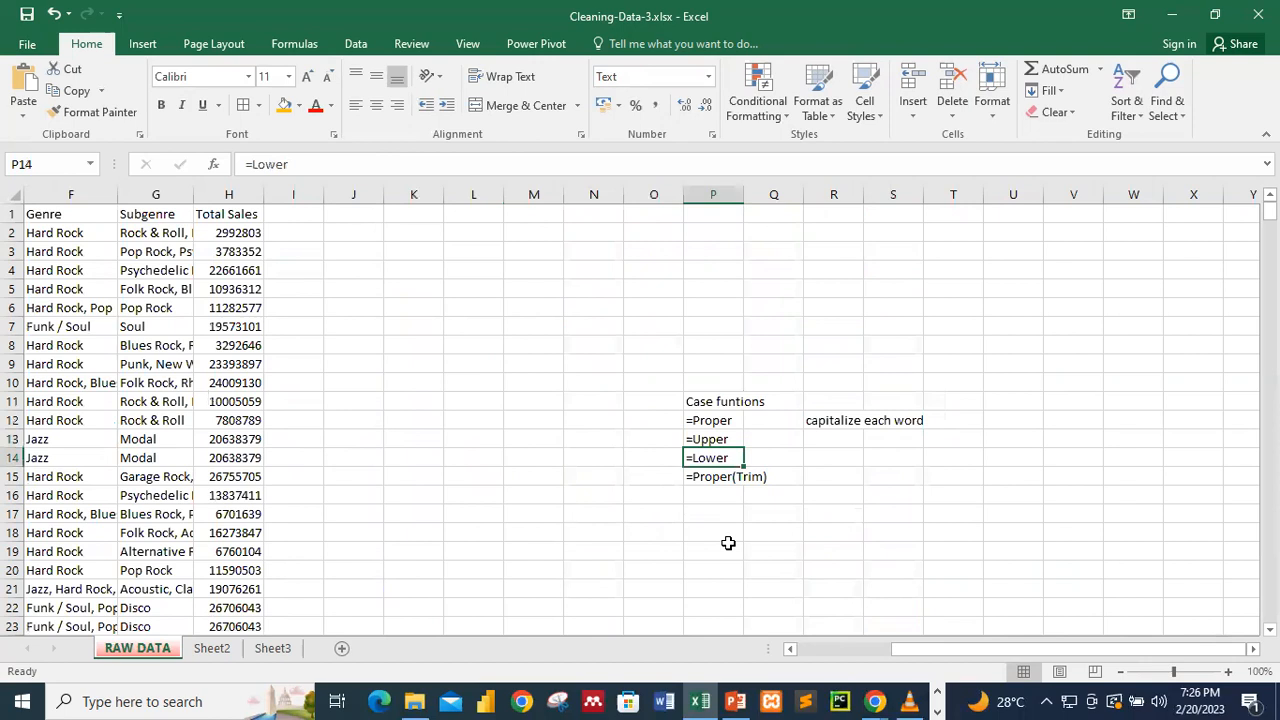
left_click(723, 421)
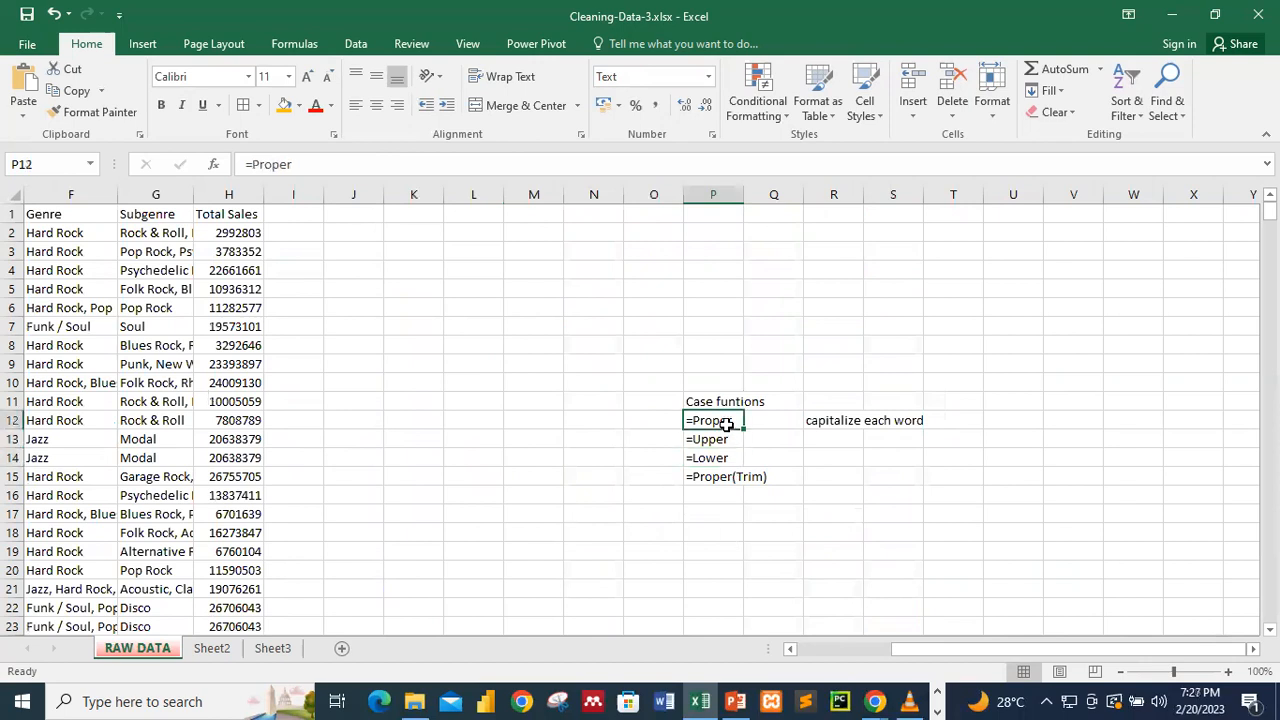
Widen column R and change the Proper function's note in R12 to "capitalize the first letter of each word each word"
left_click(832, 421)
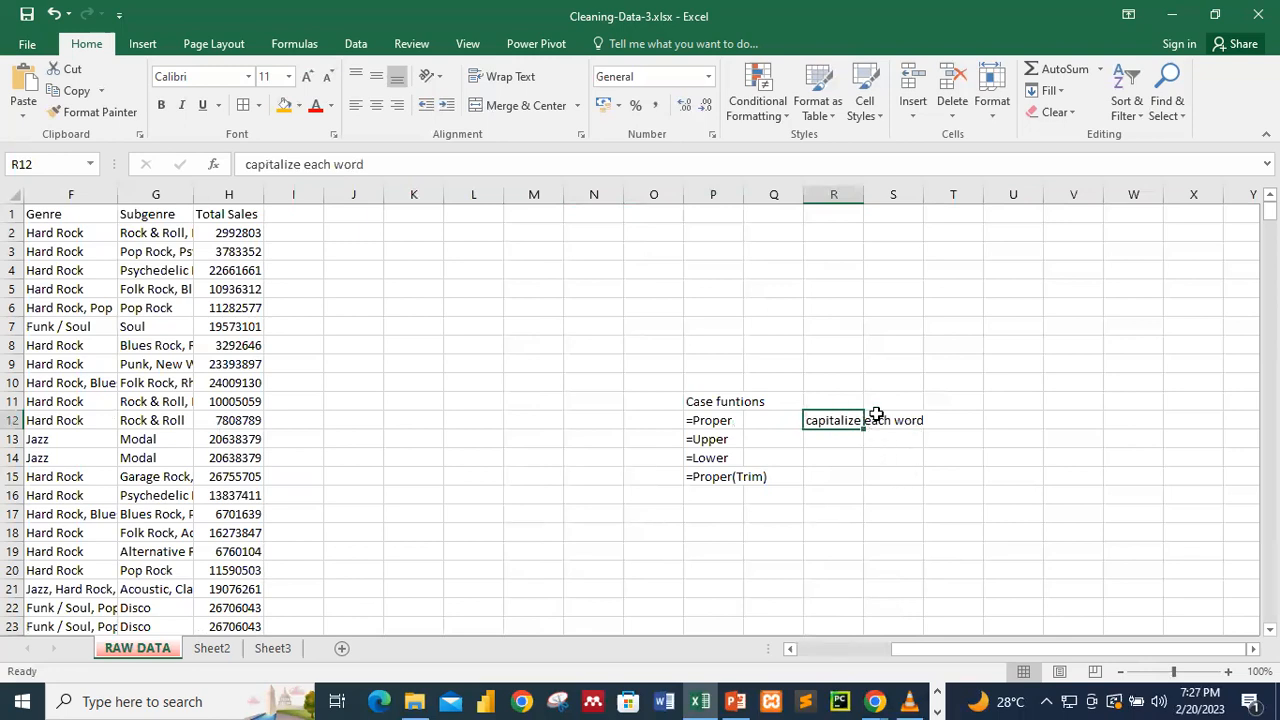
left_click_drag(864, 205, 895, 192)
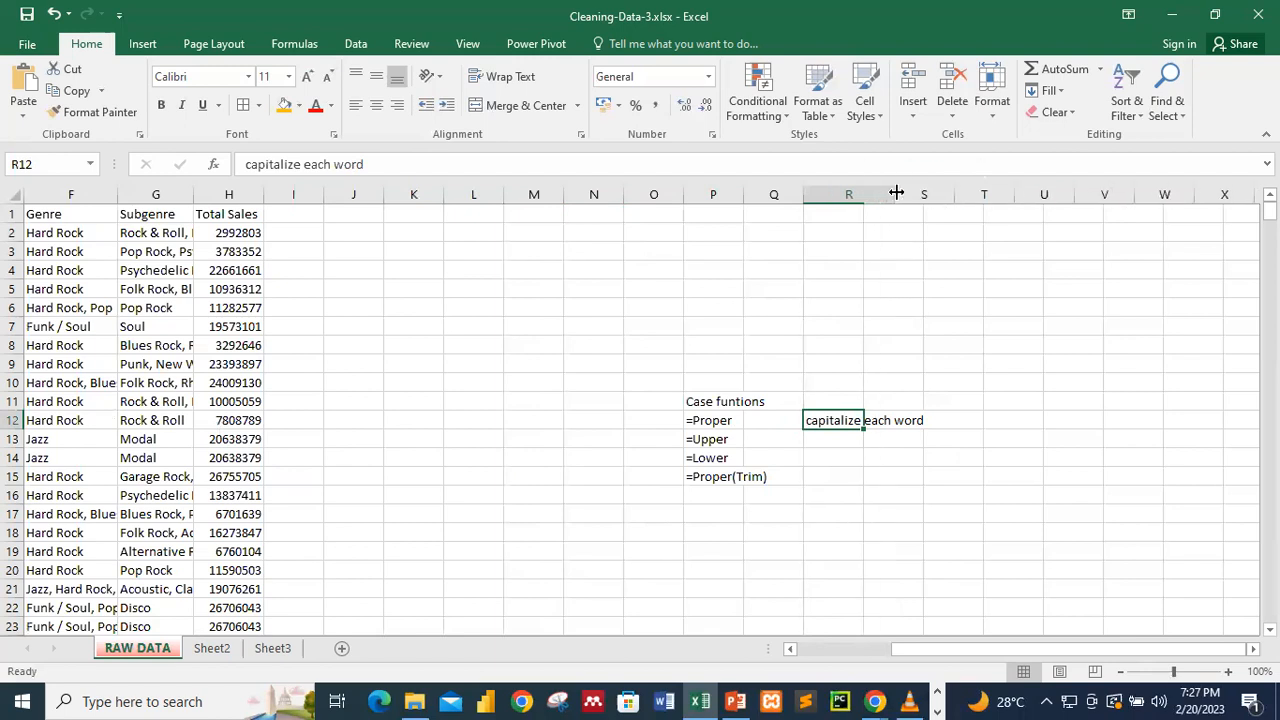
double_click(863, 420)
type("the firs")
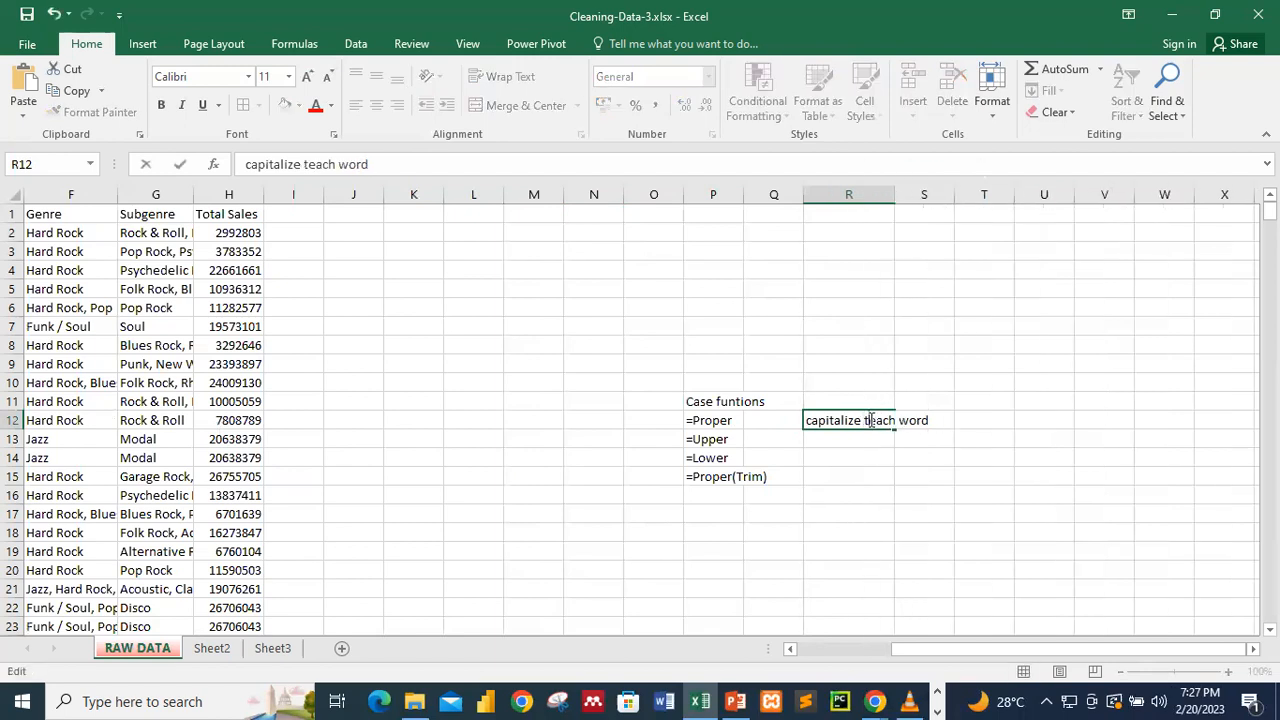
type("t letter ")
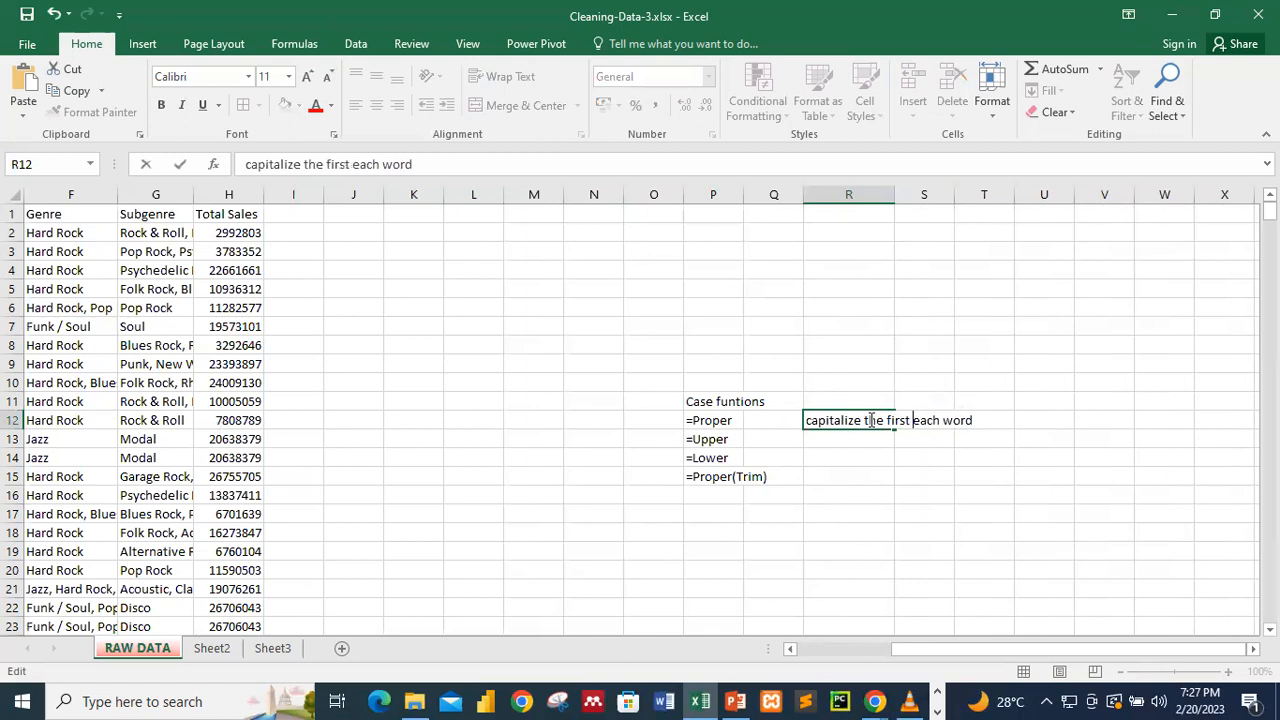
type("of each wo")
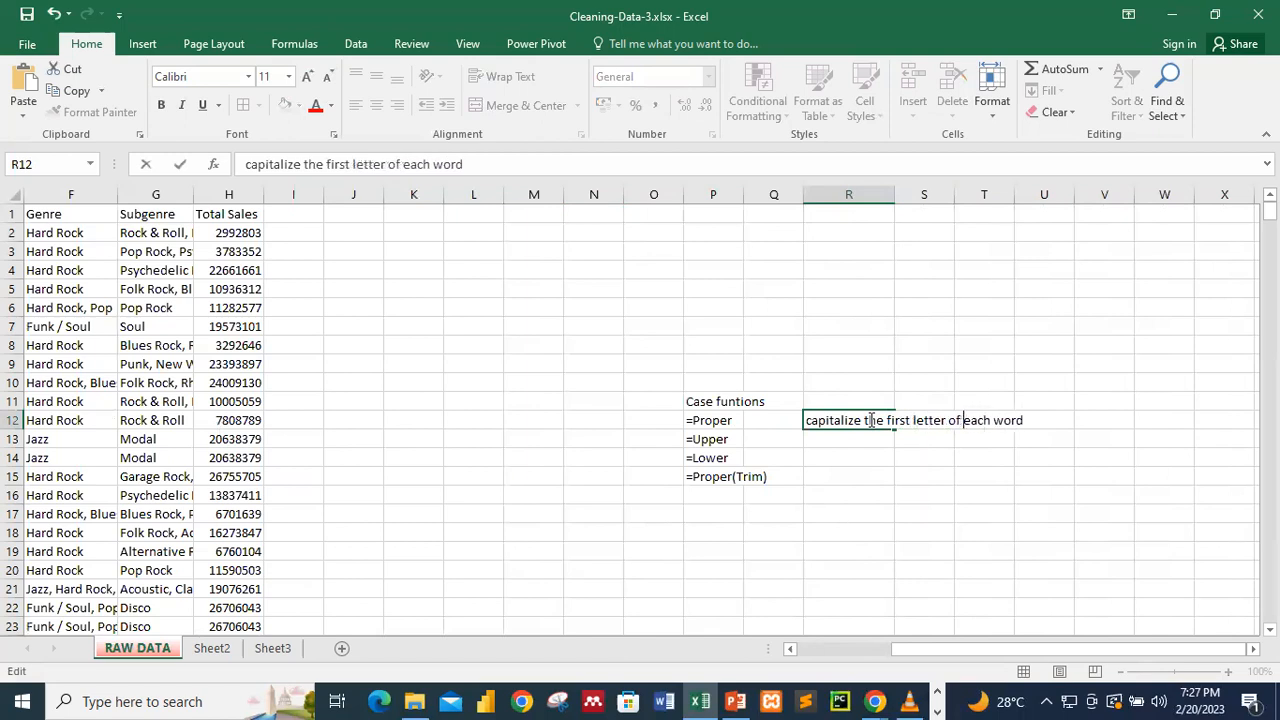
type("rd")
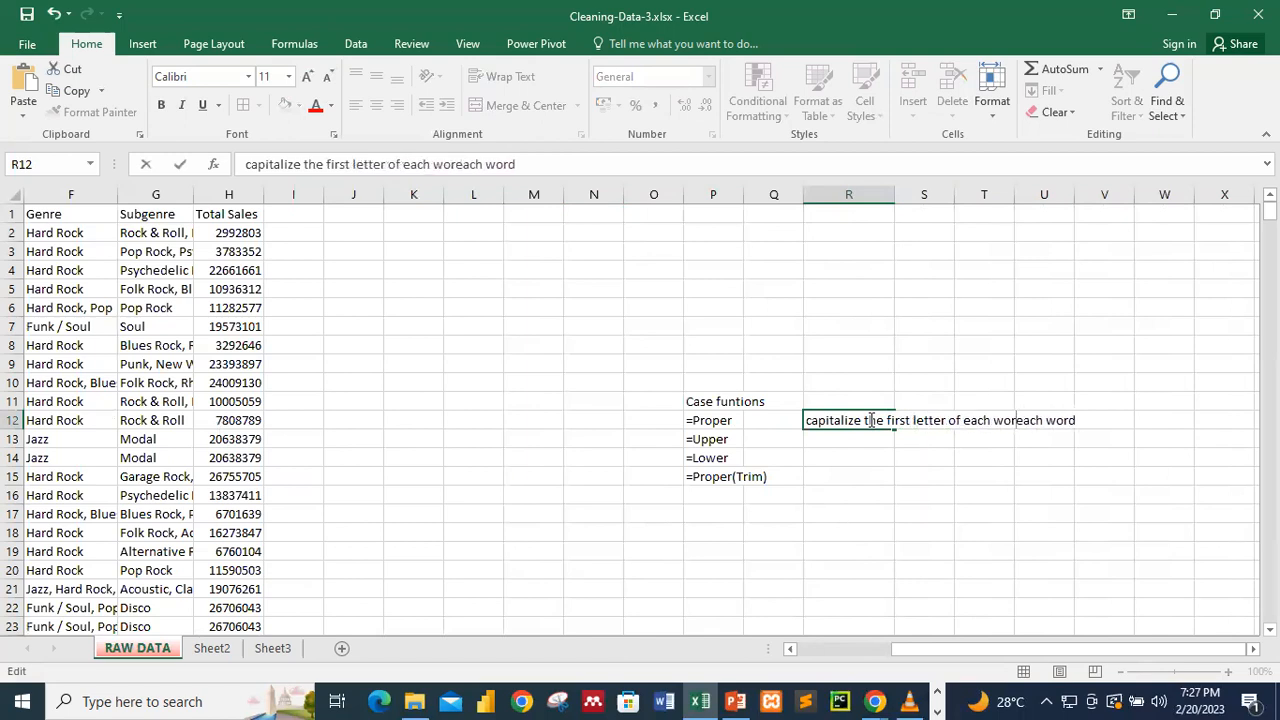
left_click(1066, 510)
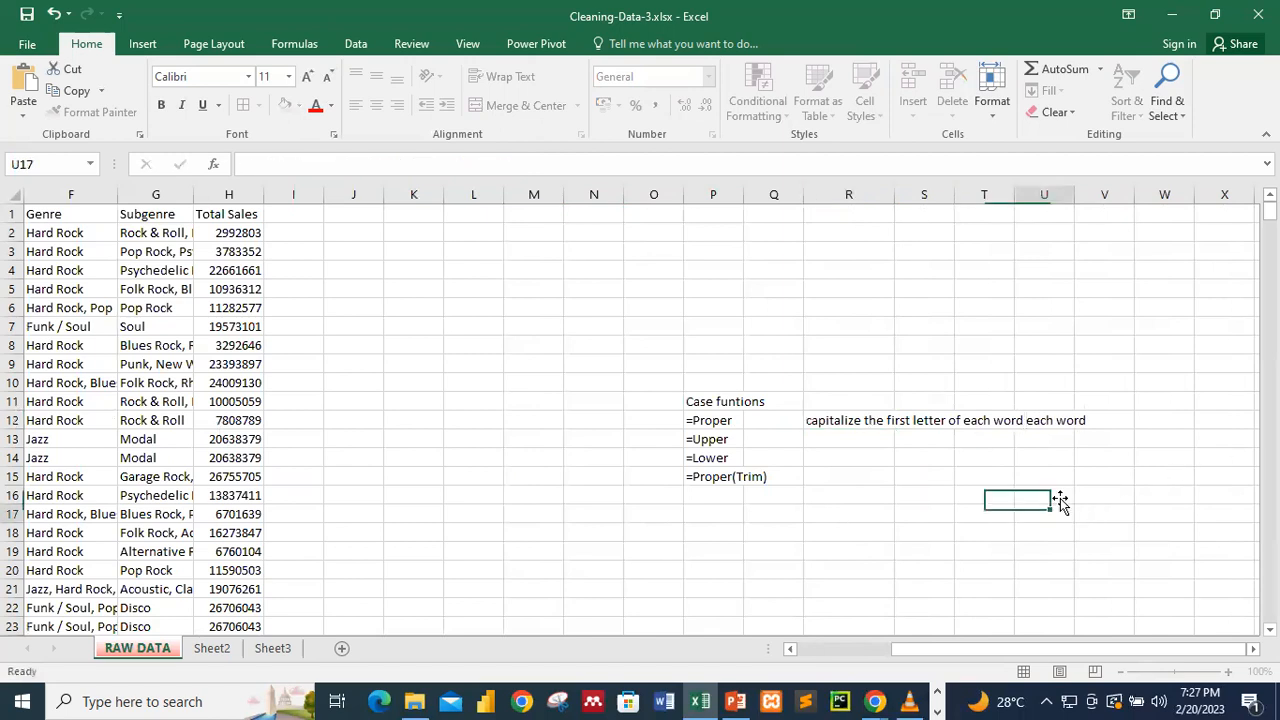